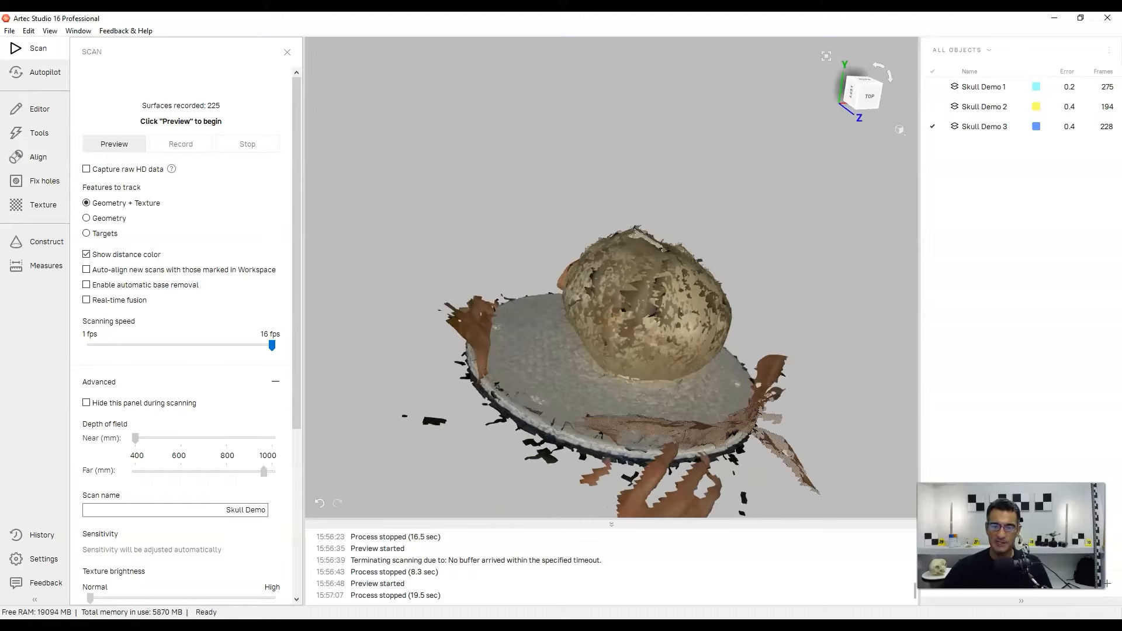
Show the Skull Demo 1 and Skull Demo 2 scans together with Skull Demo 3 to inspect all three
middle_drag(650, 330, 641, 278)
scroll(641, 278, up, 3)
drag(641, 278, 634, 310)
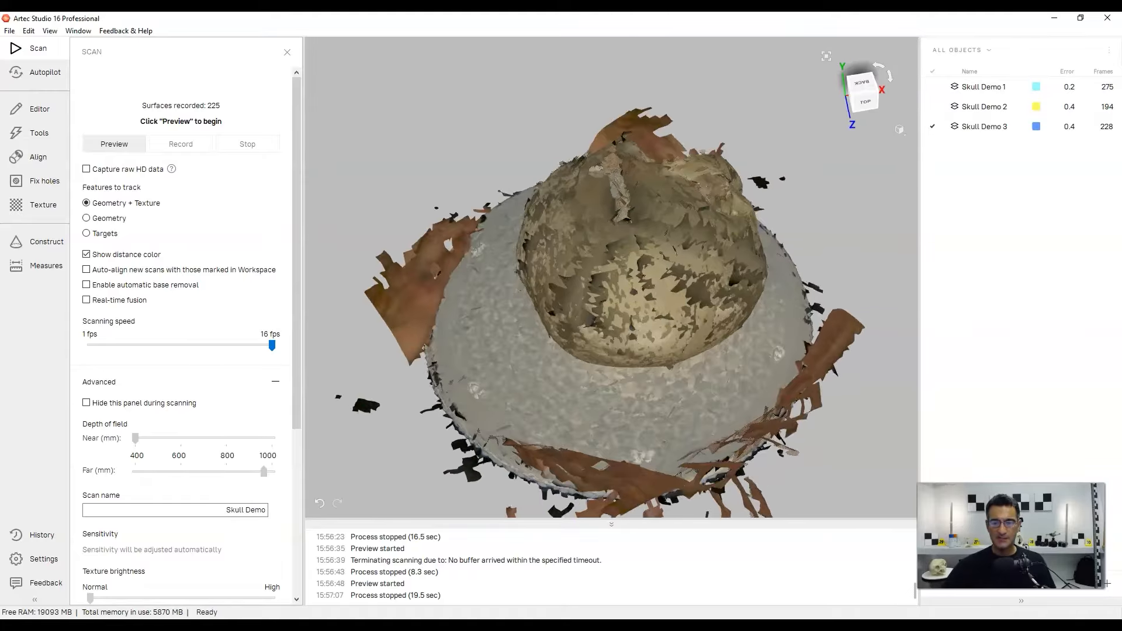
middle_drag(634, 309, 636, 300)
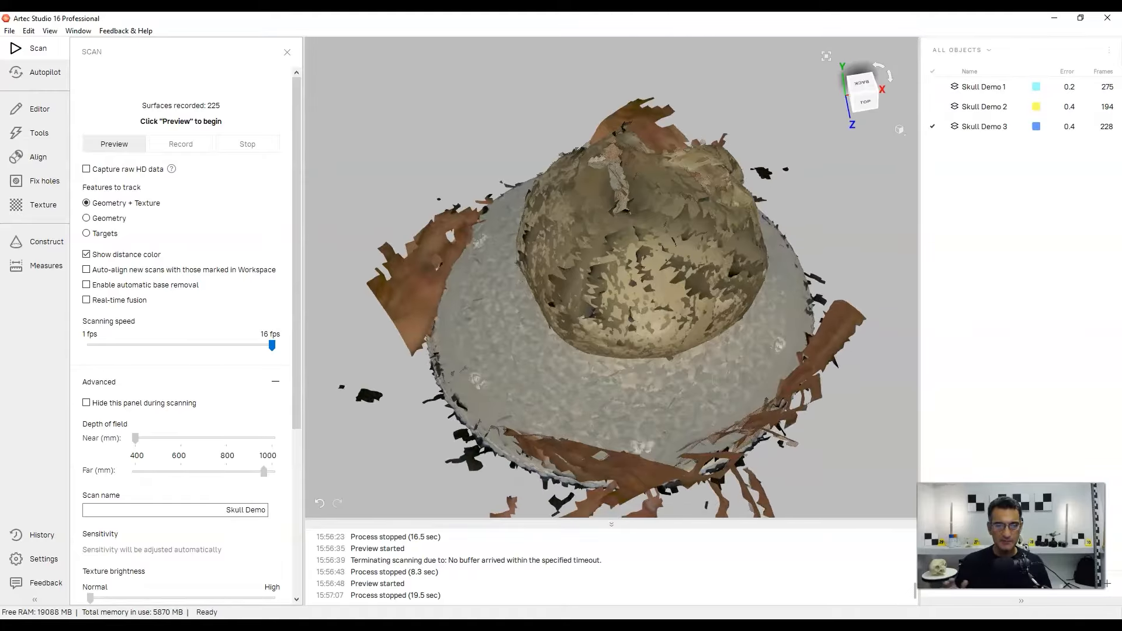
scroll(635, 299, down, 3)
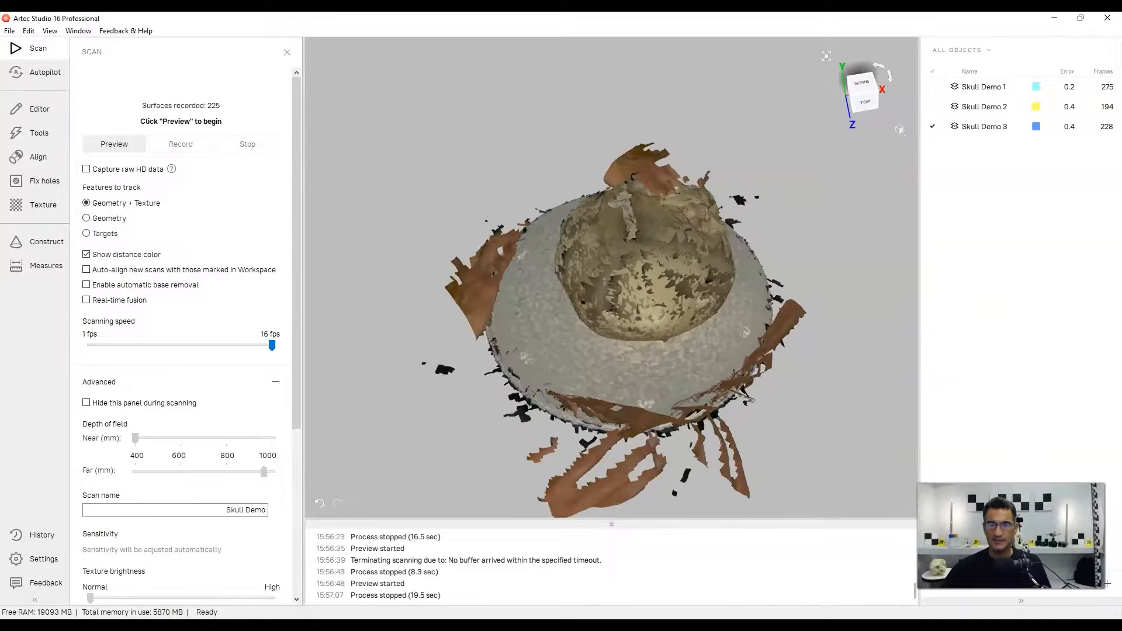
mouse_move(635, 300)
mouse_down()
mouse_move(635, 270)
mouse_move(633, 294)
mouse_up()
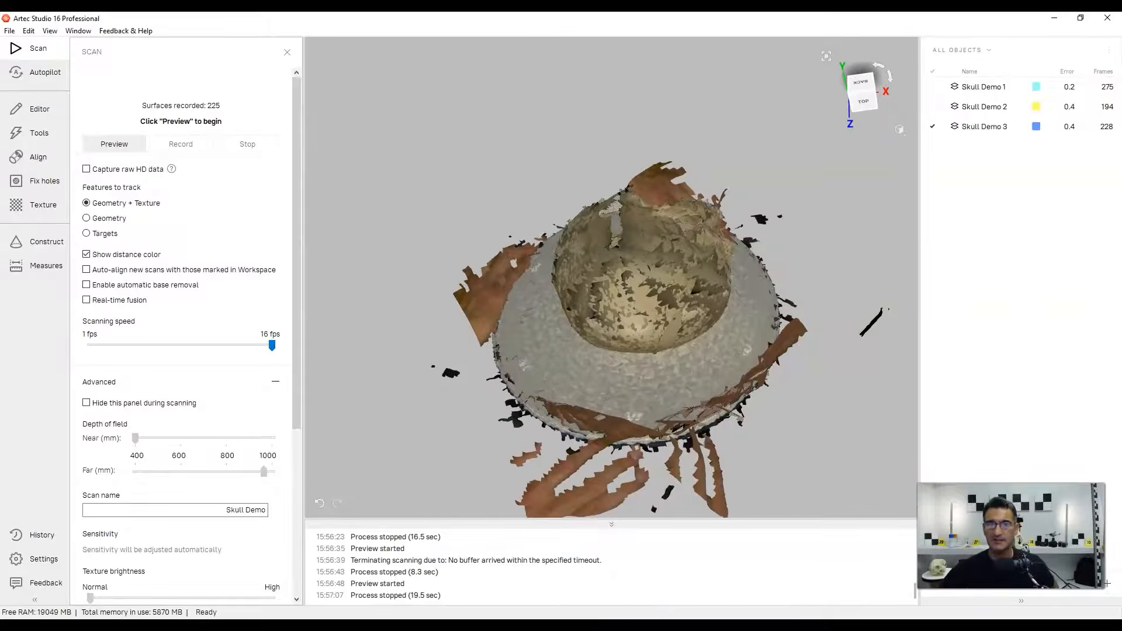
click(984, 87)
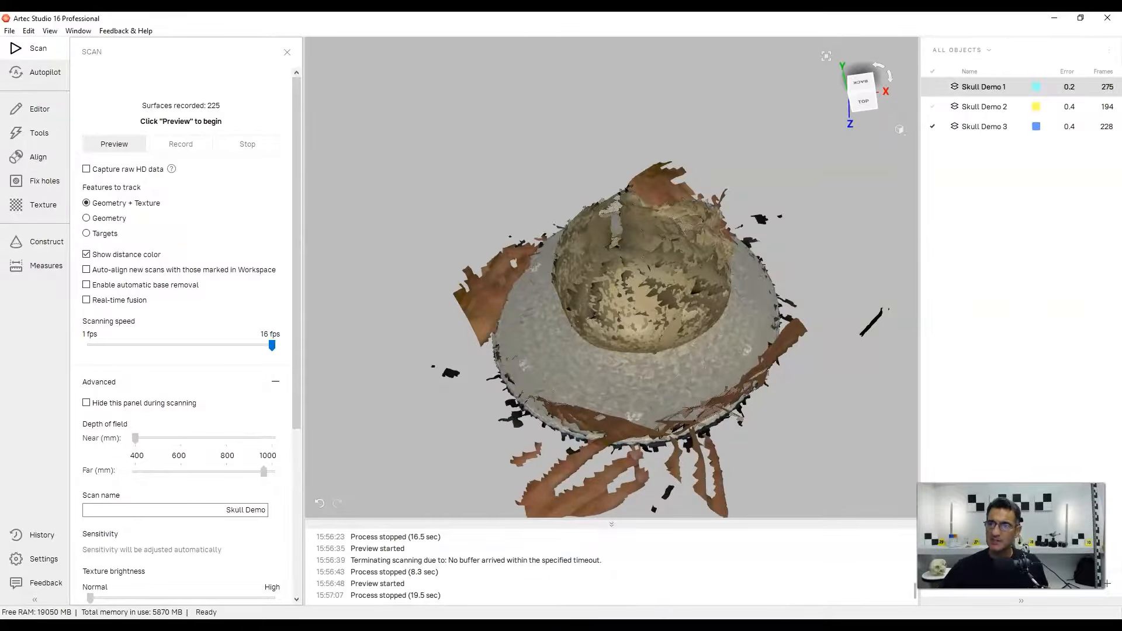
click(933, 86)
click(933, 106)
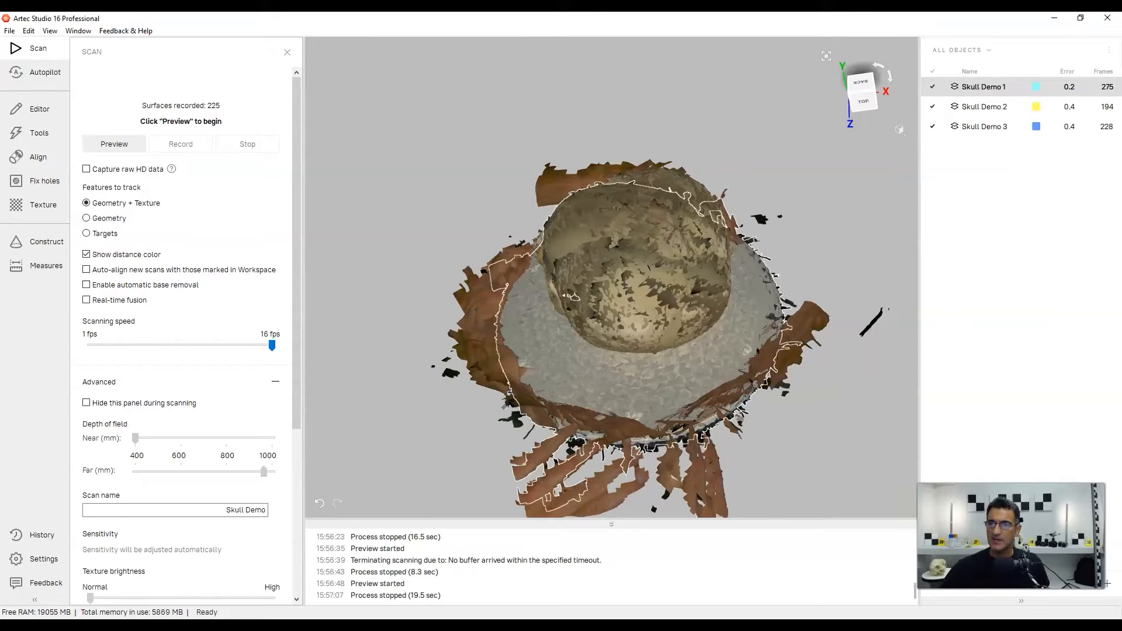
middle_drag(636, 327, 638, 296)
drag(638, 296, 632, 307)
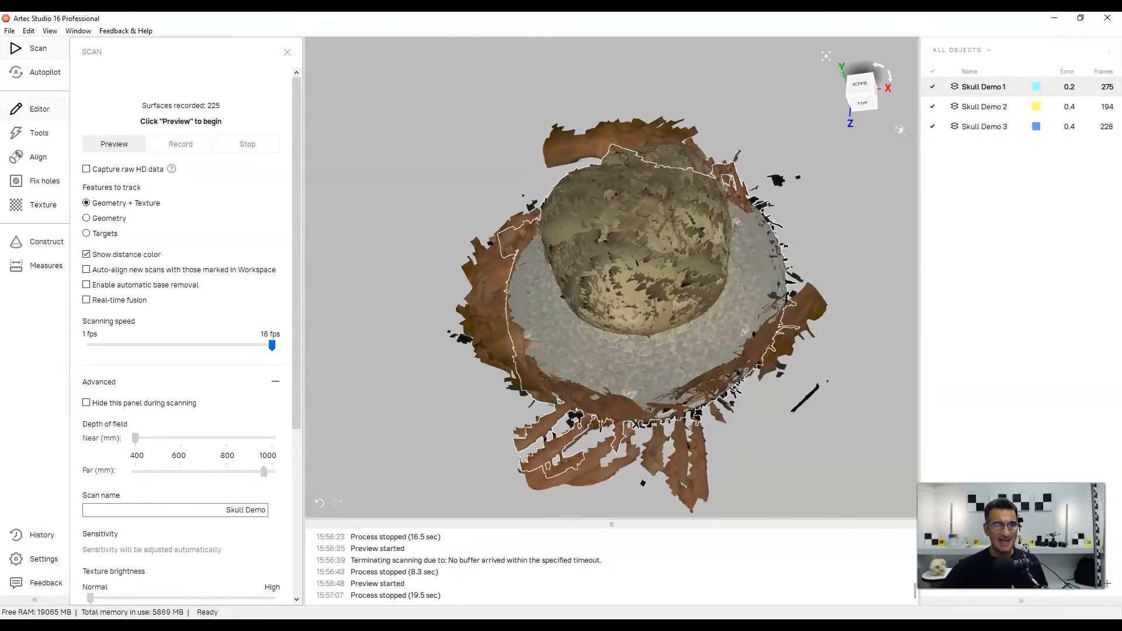
Start the Eraser and hide Skull Demo 2 and Skull Demo 3 so that only Skull Demo 1 is edited
click(40, 109)
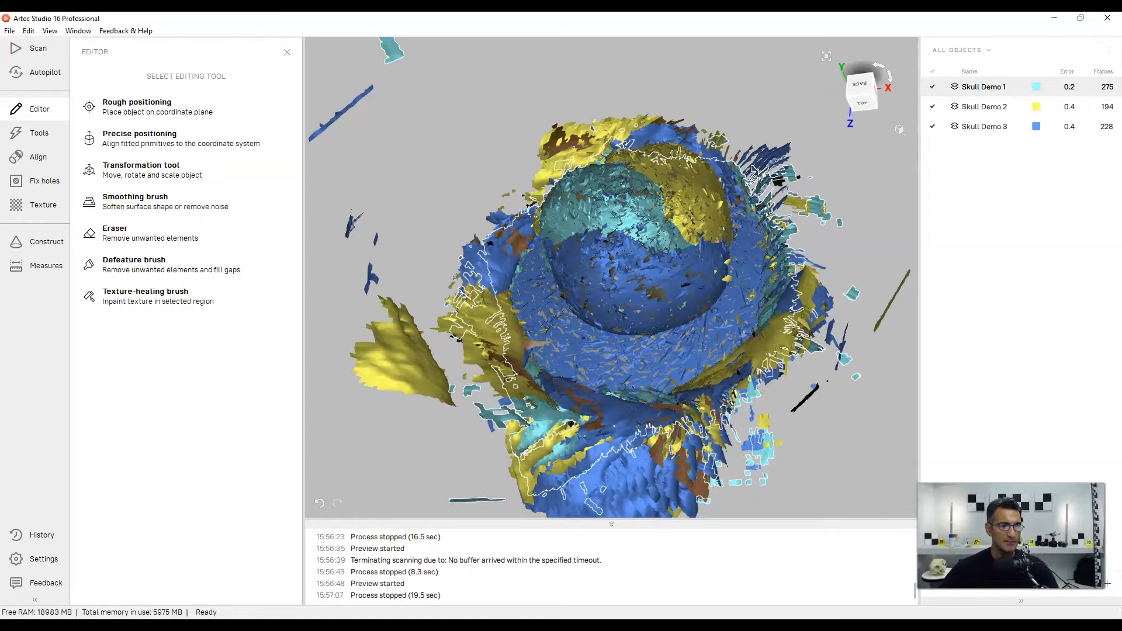
key(e)
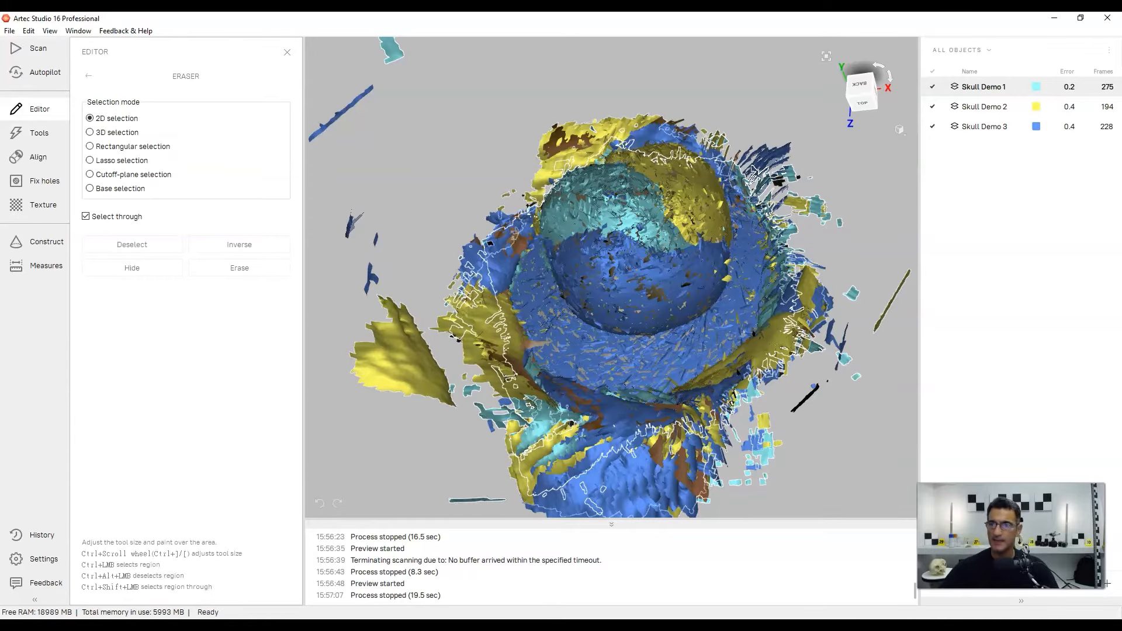
click(933, 107)
click(932, 126)
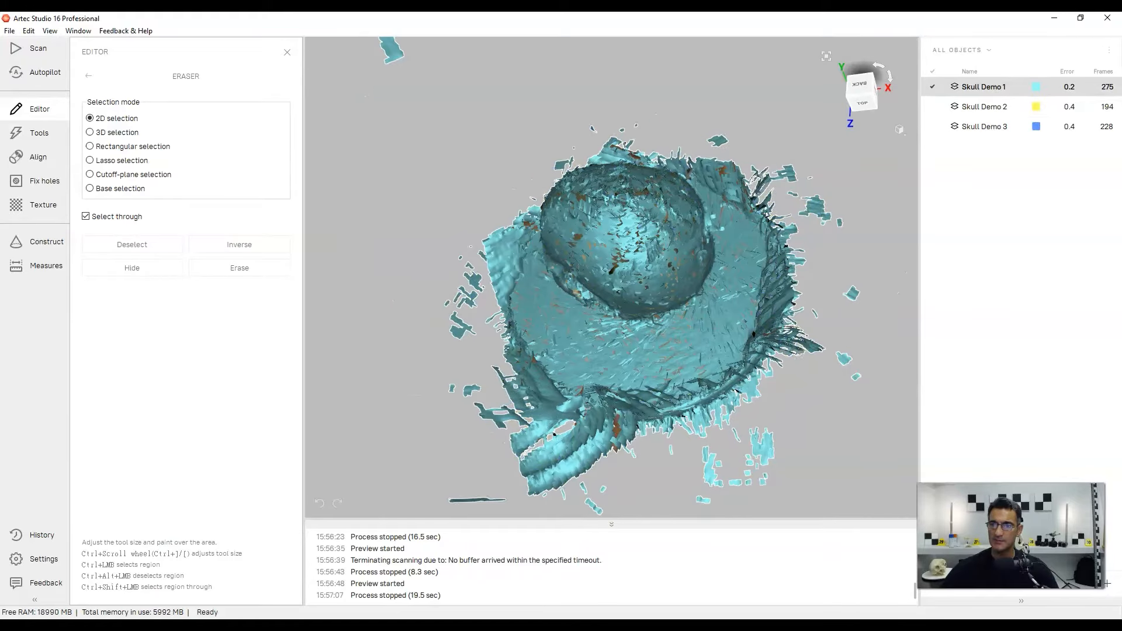
With cutoff-plane selection and an enlarged brush, paint across the flat turntable surface in front of the skull in Skull Demo 1
mouse_move(612, 278)
mouse_down()
mouse_move(605, 266)
mouse_move(619, 272)
mouse_move(608, 282)
mouse_up()
scroll(612, 278, up, 5)
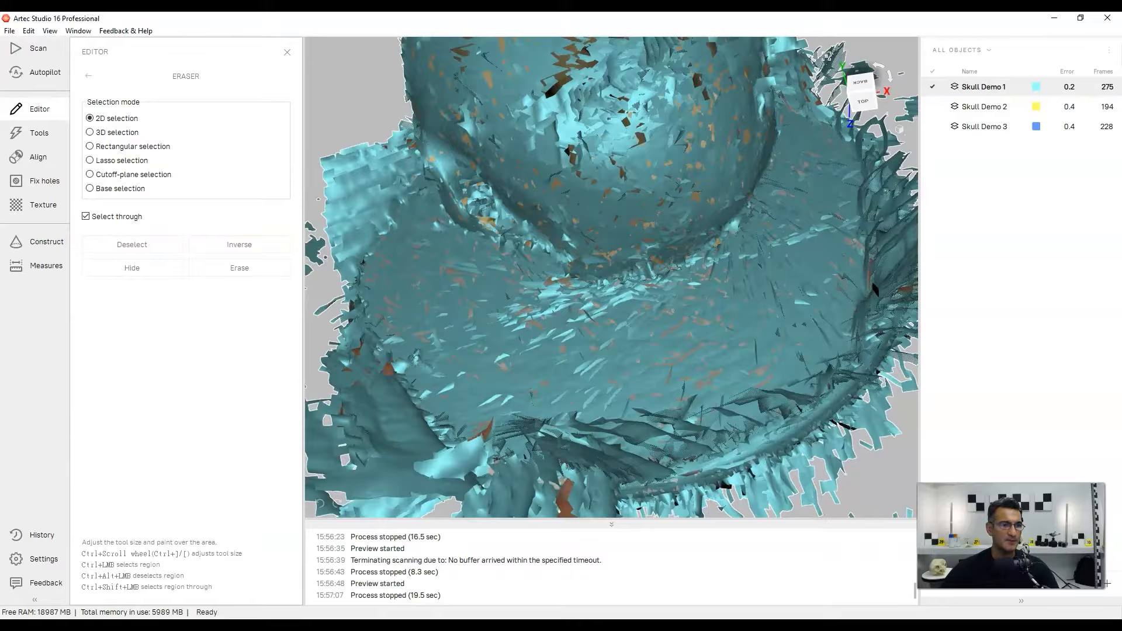
click(90, 175)
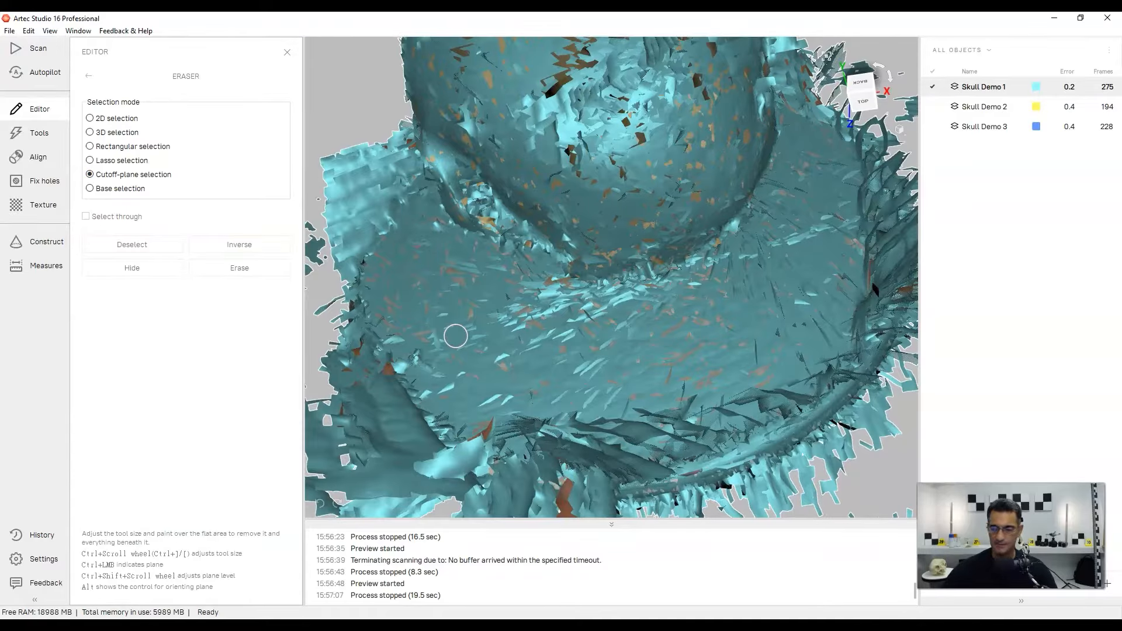
ctrl+scroll(456, 336, up, 2)
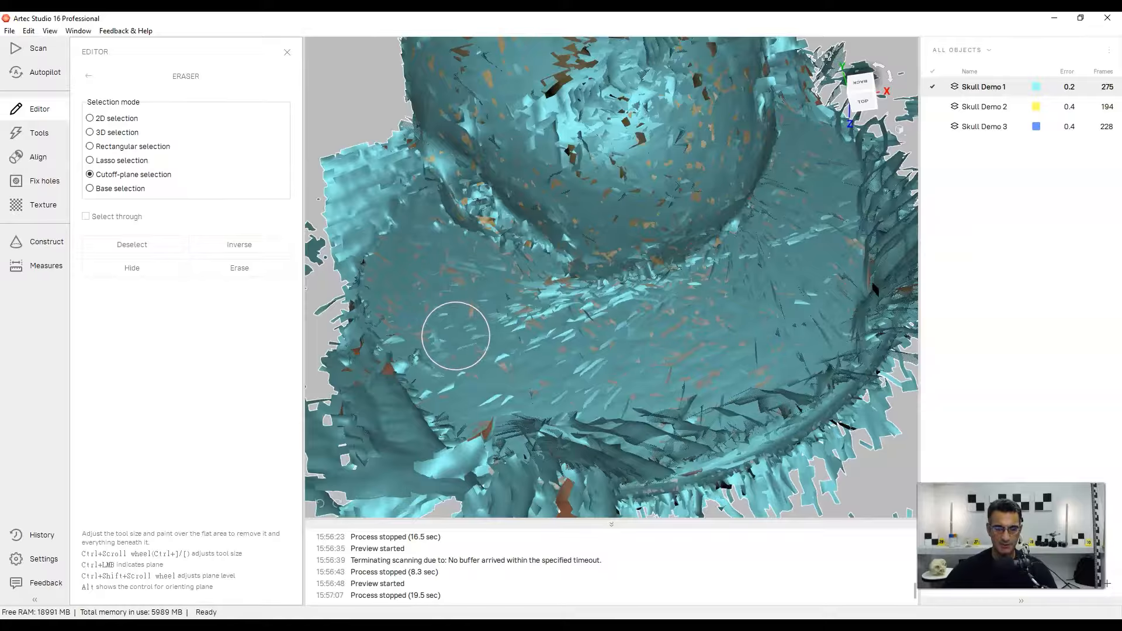
mouse_move(456, 336)
mouse_down()
mouse_move(441, 335)
mouse_move(693, 366)
mouse_move(743, 344)
mouse_up()
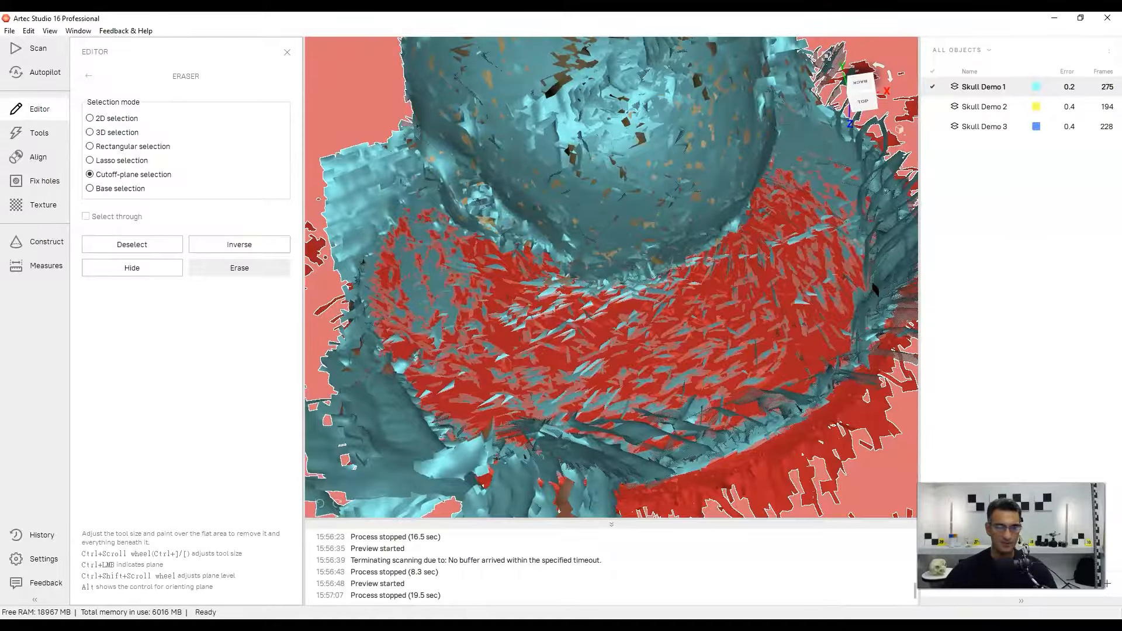
Adjust the cutoff plane's level to cover the turntable surface without cutting into the skull, and erase the selected base from Skull Demo 1
scroll(643, 386, down, 7)
drag(643, 386, 654, 266)
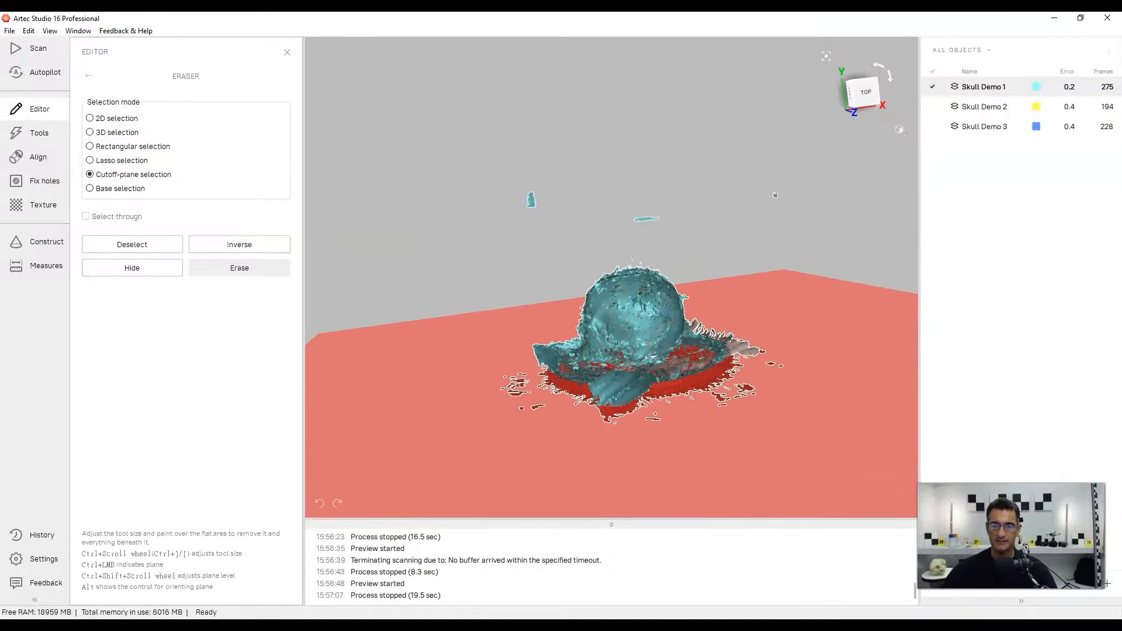
drag(776, 195, 789, 189)
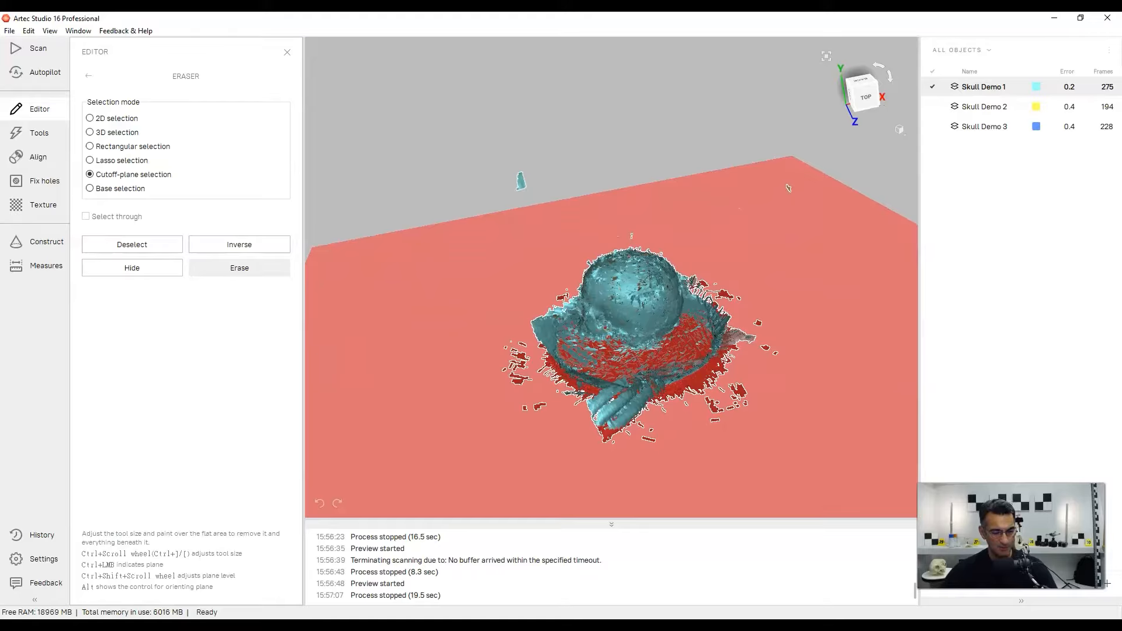
ctrl+shift+scroll(789, 188, up, 8)
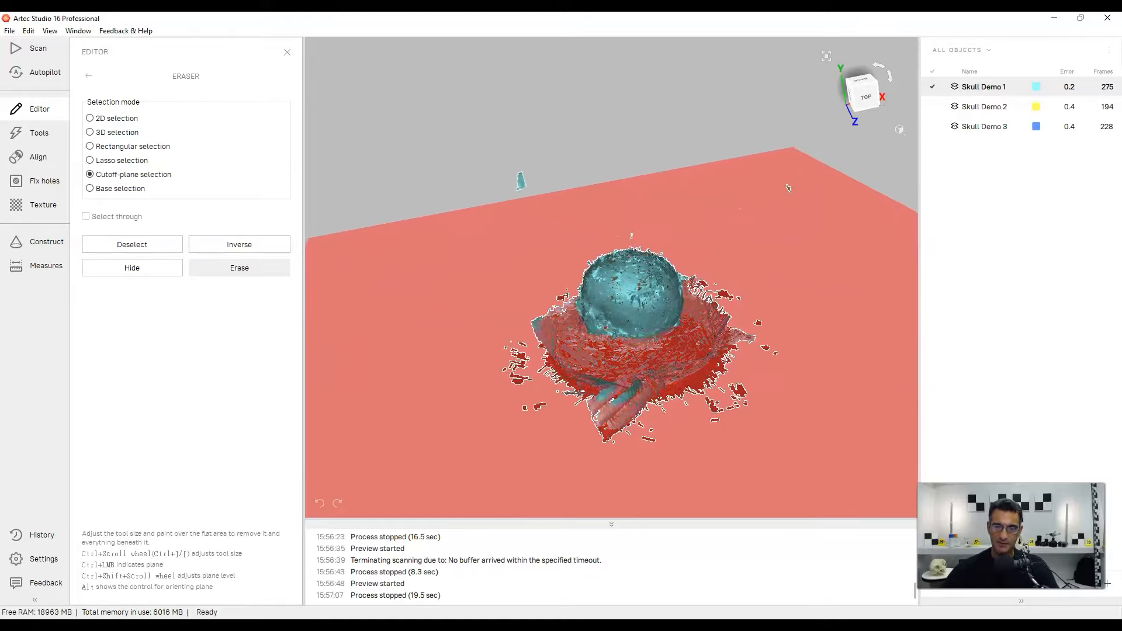
ctrl+shift+scroll(649, 328, up, 4)
ctrl+shift+scroll(649, 327, down, 6)
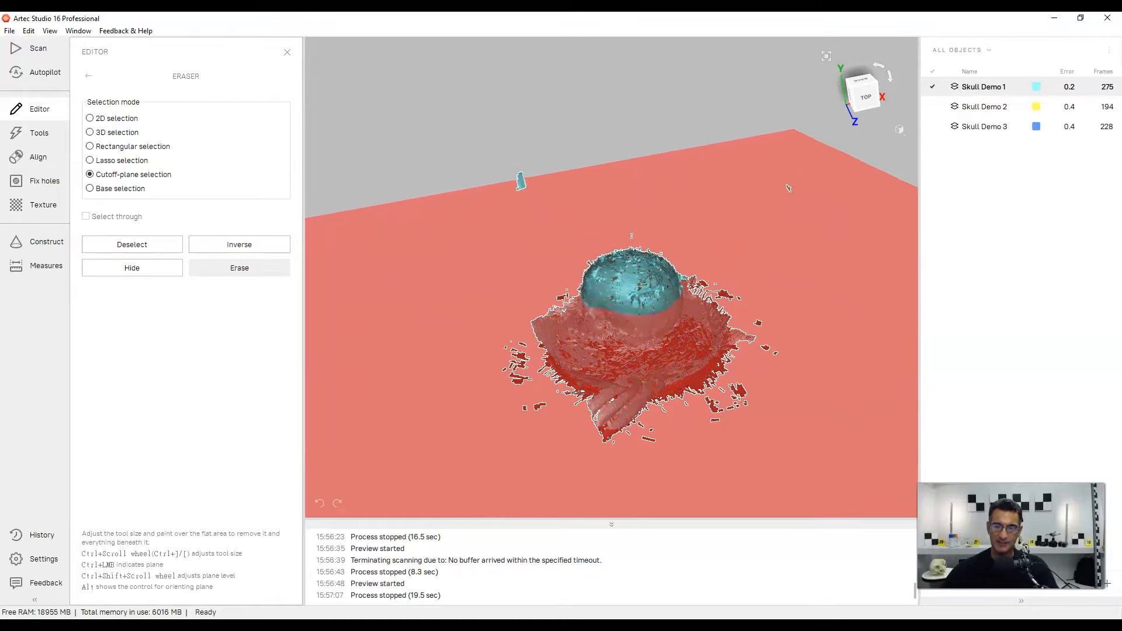
scroll(649, 328, up, 5)
scroll(580, 398, up, 4)
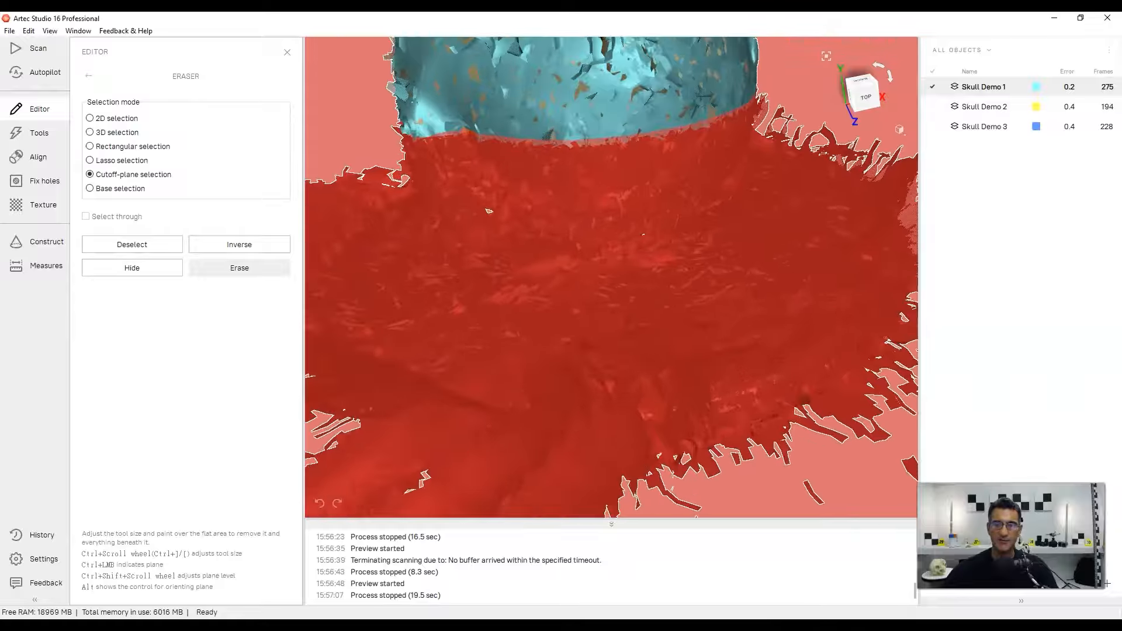
middle_drag(580, 399, 659, 423)
scroll(660, 424, down, 5)
scroll(659, 423, up, 3)
ctrl+shift+scroll(659, 423, down, 6)
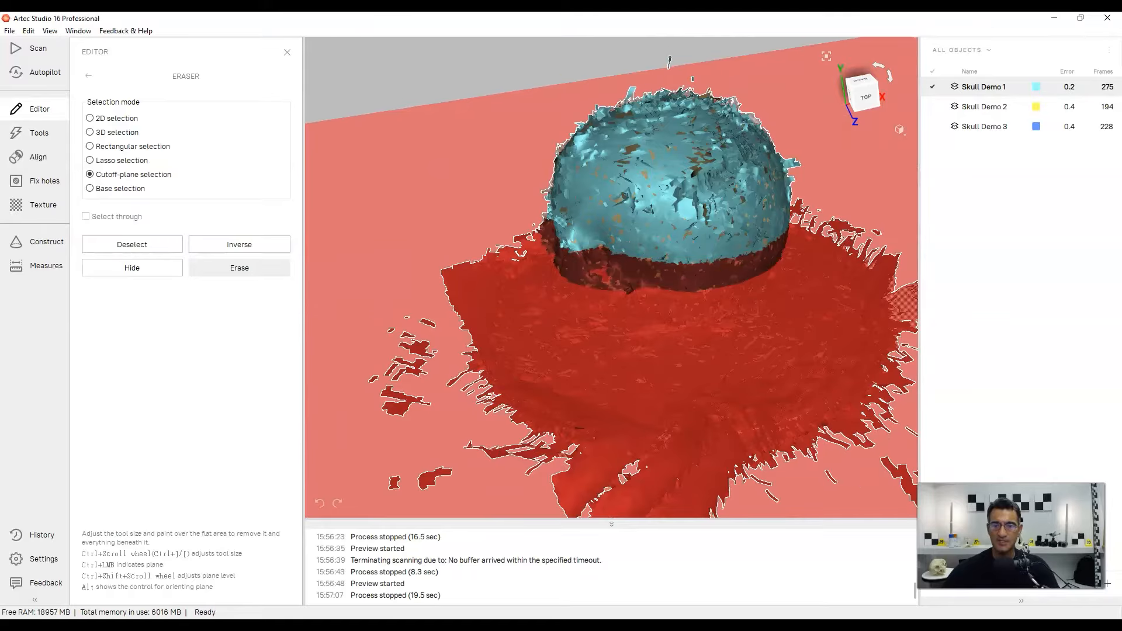
ctrl+shift+scroll(659, 423, up, 3)
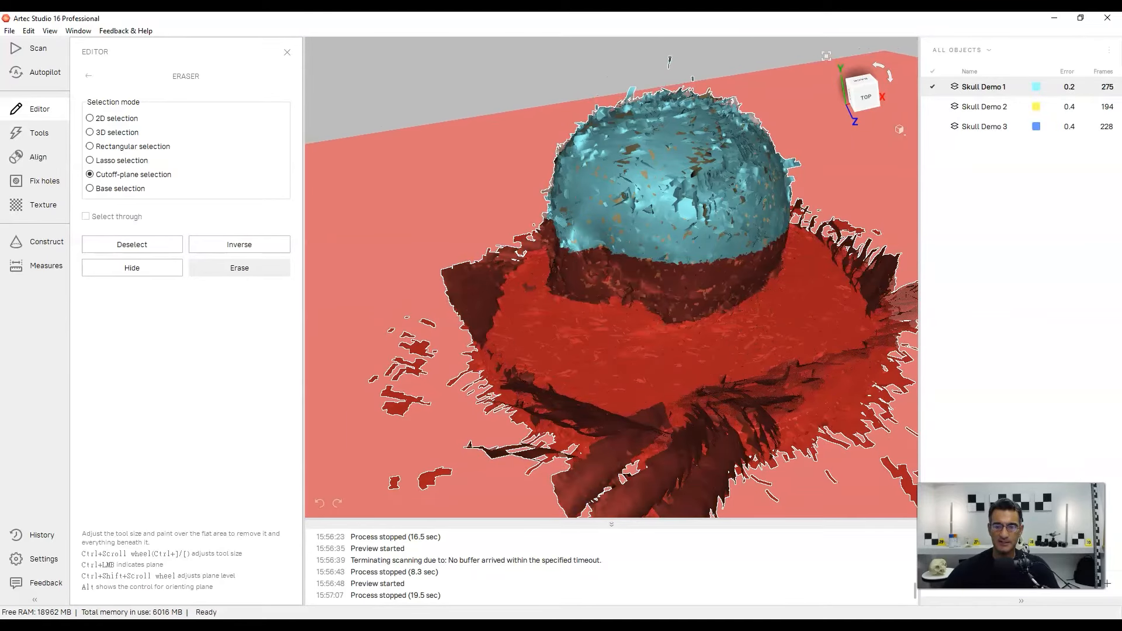
ctrl+shift+scroll(659, 423, up, 1)
ctrl+shift+scroll(660, 423, down, 4)
drag(660, 423, 626, 380)
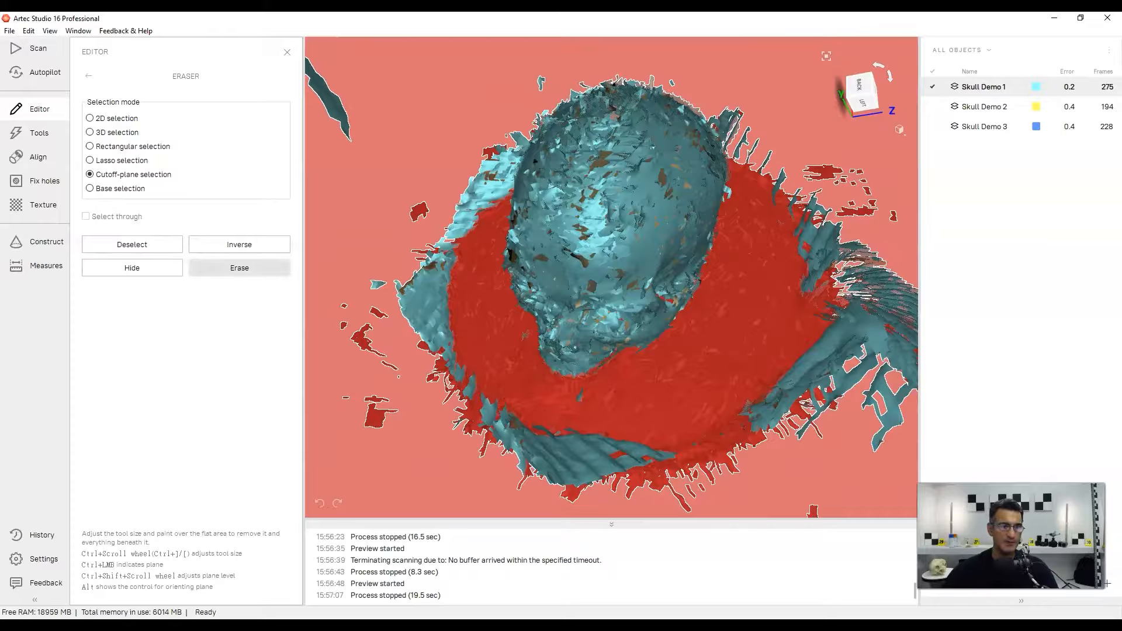
click(239, 267)
Lasso-select the skull in Skull Demo 1, invert the selection, and erase the ring of leftover hand and turntable fragments
scroll(497, 278, down, 4)
drag(497, 277, 503, 368)
scroll(479, 263, up, 5)
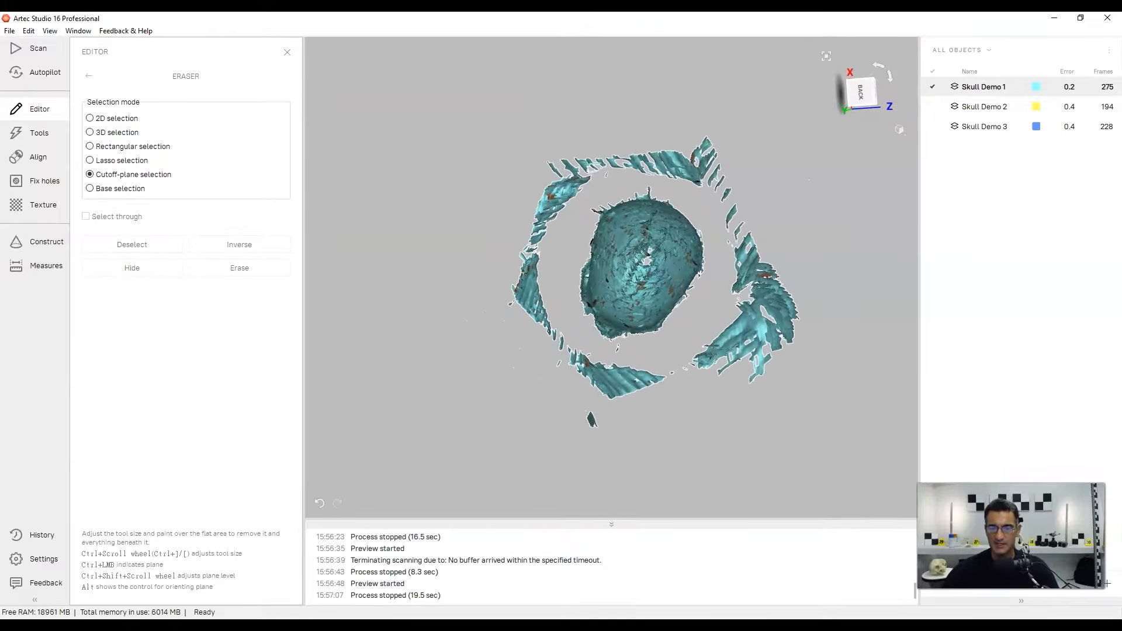
middle_drag(584, 269, 588, 283)
click(120, 161)
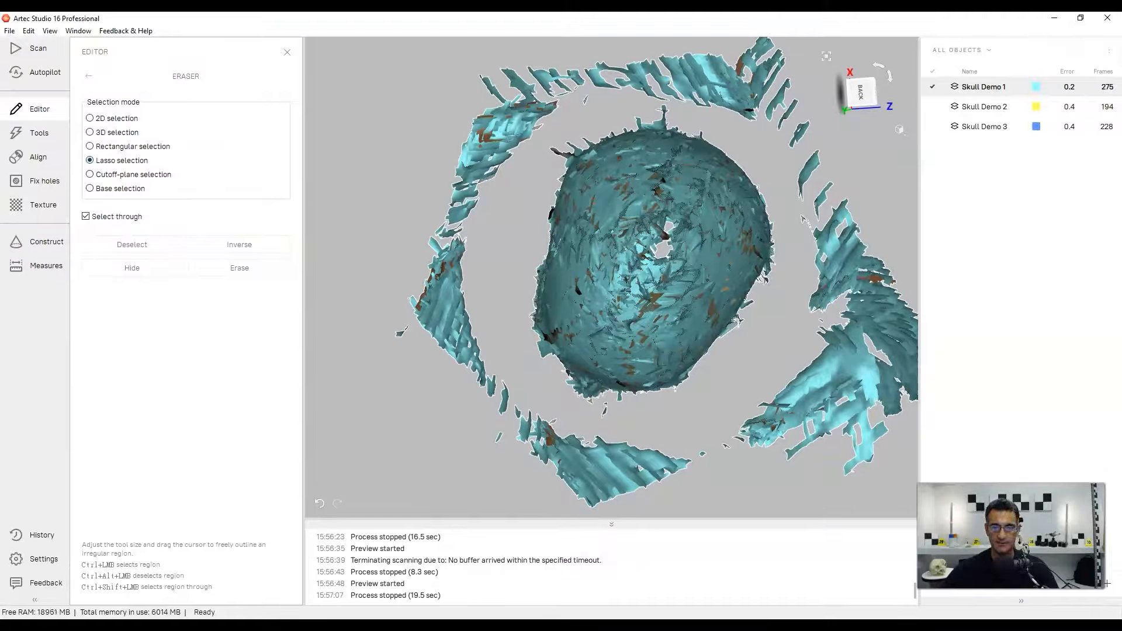
mouse_move(539, 382)
mouse_down()
mouse_move(512, 278)
mouse_move(516, 187)
mouse_move(562, 125)
mouse_move(664, 119)
mouse_move(748, 170)
mouse_move(795, 252)
mouse_move(771, 333)
mouse_move(690, 403)
mouse_up()
drag(603, 412, 565, 408)
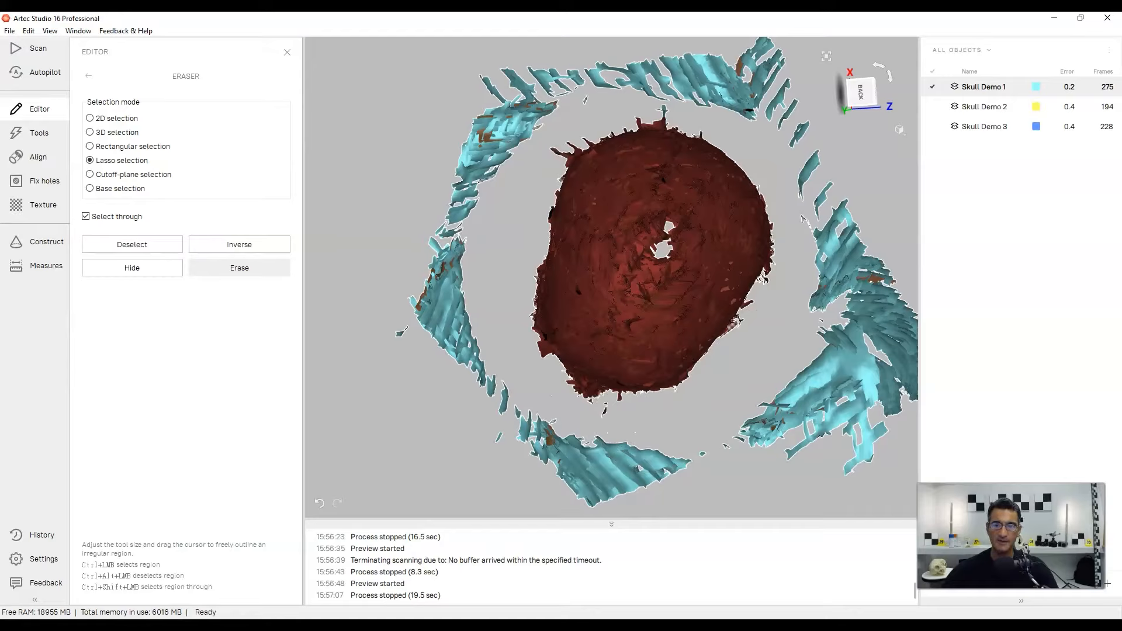
click(239, 245)
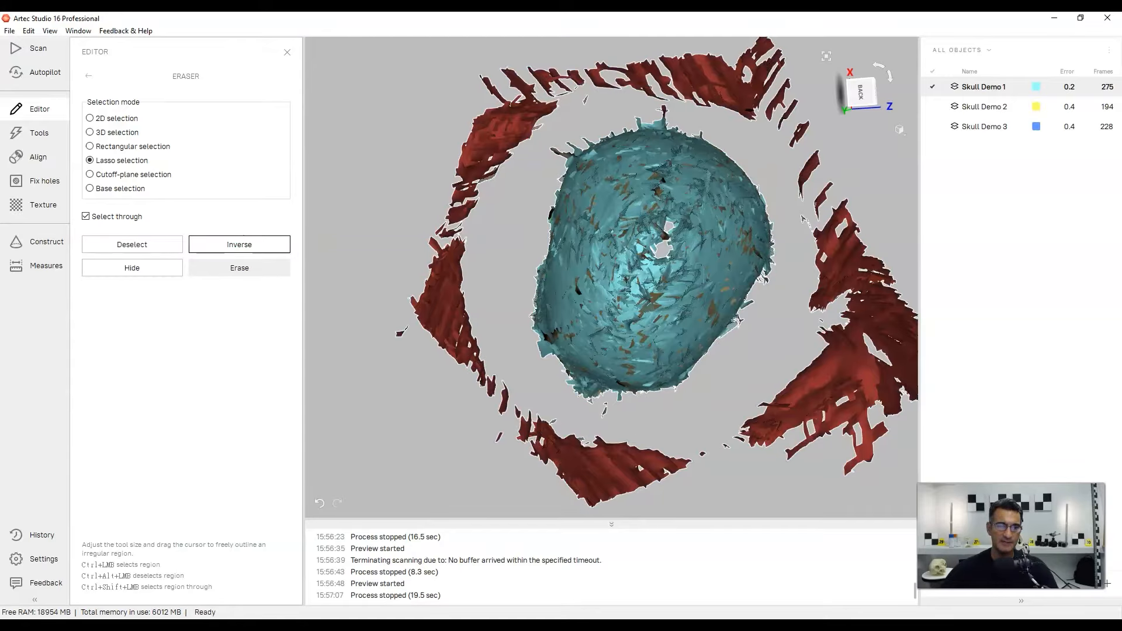
click(240, 267)
Lasso-select and erase loose fragments along the skull's edge in Skull Demo 1
drag(585, 263, 678, 193)
drag(561, 374, 634, 401)
scroll(603, 415, up, 5)
mouse_move(570, 335)
ctrl+mouse_down()
mouse_move(588, 433)
mouse_move(532, 358)
ctrl+mouse_up()
click(239, 267)
Lasso-select and erase the stray fragments floating above the top of the skull in Skull Demo 1
mouse_move(608, 263)
mouse_down()
mouse_move(637, 252)
mouse_move(625, 234)
mouse_up()
scroll(611, 234, down, 5)
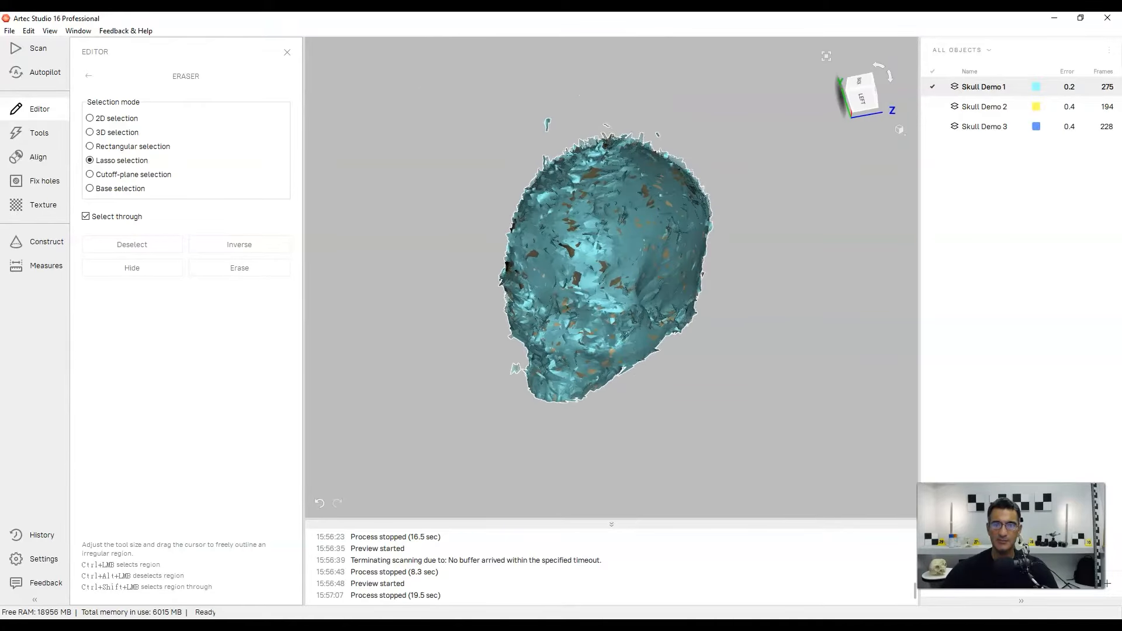
scroll(602, 263, up, 4)
mouse_move(558, 76)
ctrl+mouse_down()
mouse_move(649, 155)
mouse_move(491, 140)
mouse_move(453, 100)
ctrl+mouse_up()
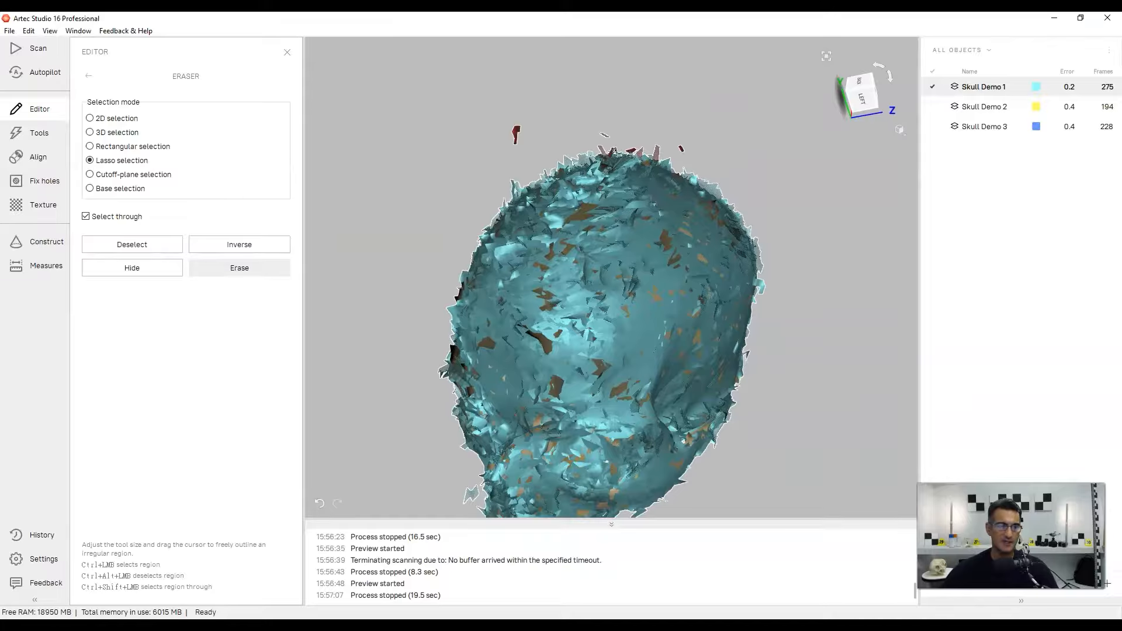
click(239, 268)
Lasso-select and erase the stray fragment beside the skull's jaw in Skull Demo 1
scroll(611, 280, down, 3)
drag(610, 280, 646, 272)
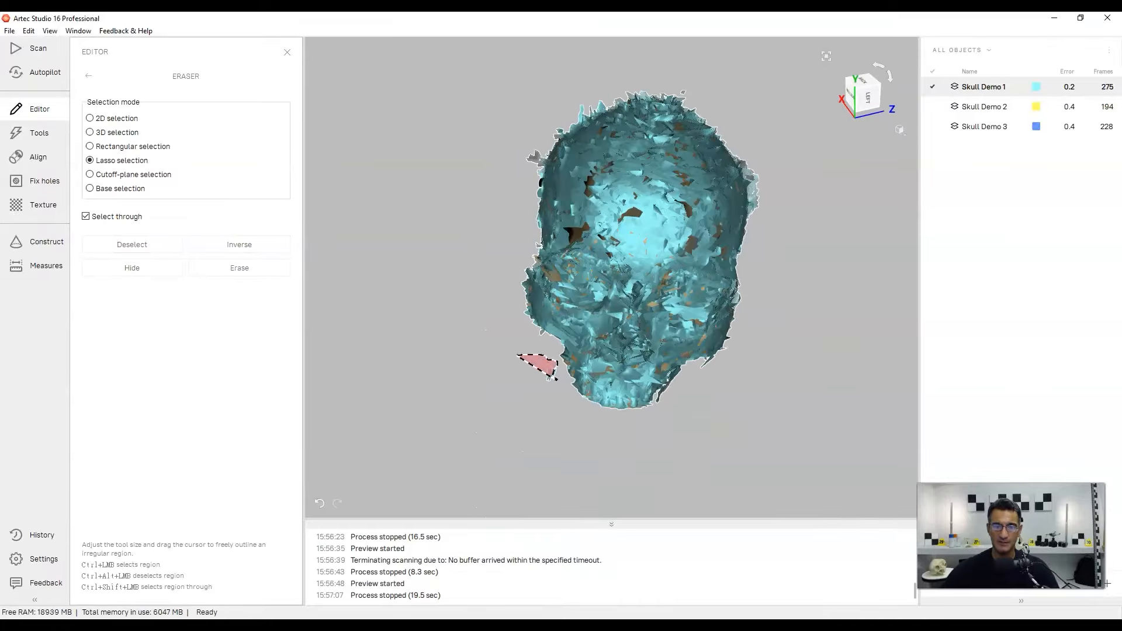
ctrl+drag(554, 378, 556, 379)
click(239, 268)
Hide Skull Demo 1 and show Skull Demo 2 for cleaning
drag(637, 280, 611, 283)
click(933, 86)
click(933, 106)
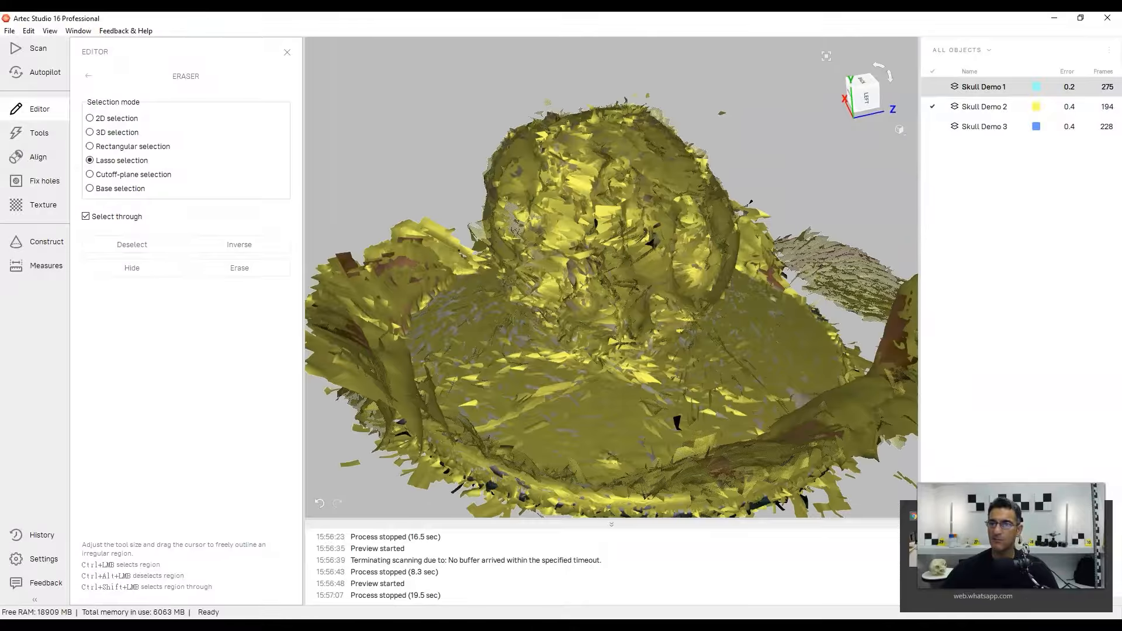
click(1108, 584)
mouse_move(620, 280)
mouse_down()
mouse_move(611, 316)
mouse_move(614, 295)
mouse_up()
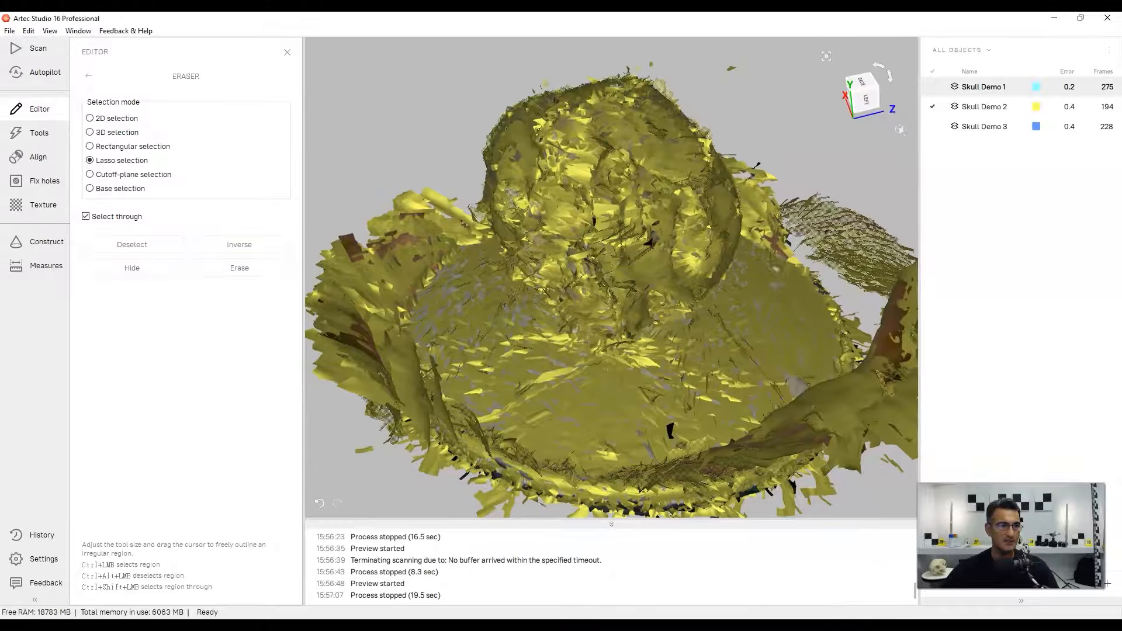
Mark the turntable of Skull Demo 2 with cutoff-plane selection, raise the plane level, and erase the selected base
click(124, 174)
mouse_move(468, 389)
ctrl+mouse_down()
mouse_move(643, 409)
mouse_move(666, 245)
mouse_move(730, 397)
mouse_move(672, 456)
ctrl+mouse_up()
ctrl+shift+scroll(643, 409, up, 6)
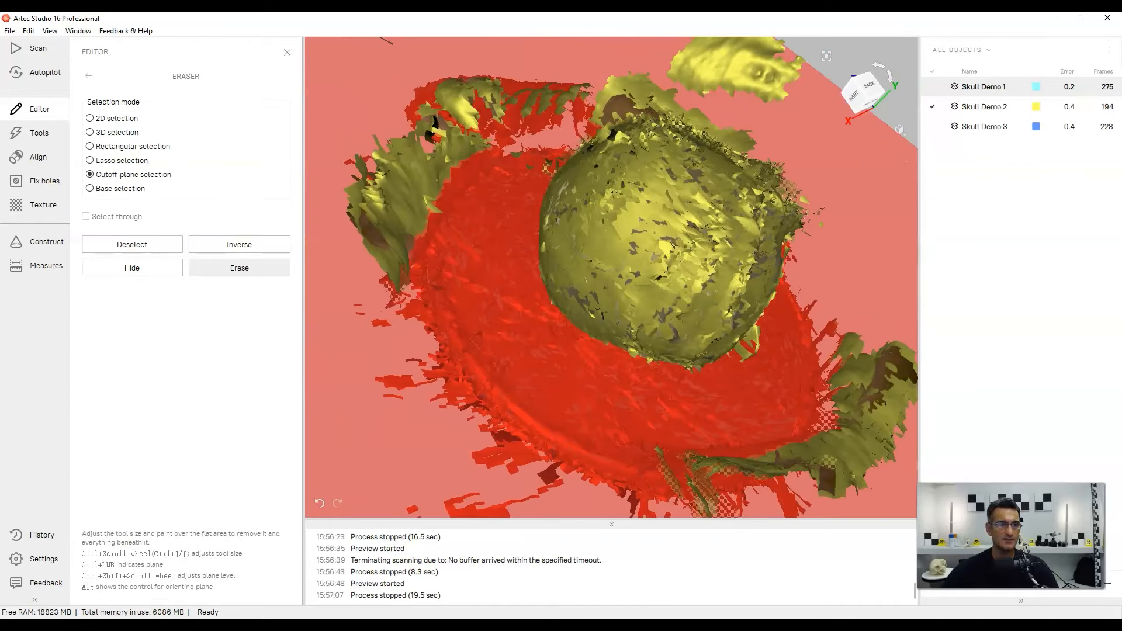
click(240, 268)
Lasso-select the skull in Skull Demo 2 with select-through, invert the selection, and erase the surrounding hand surfaces
drag(613, 252, 595, 355)
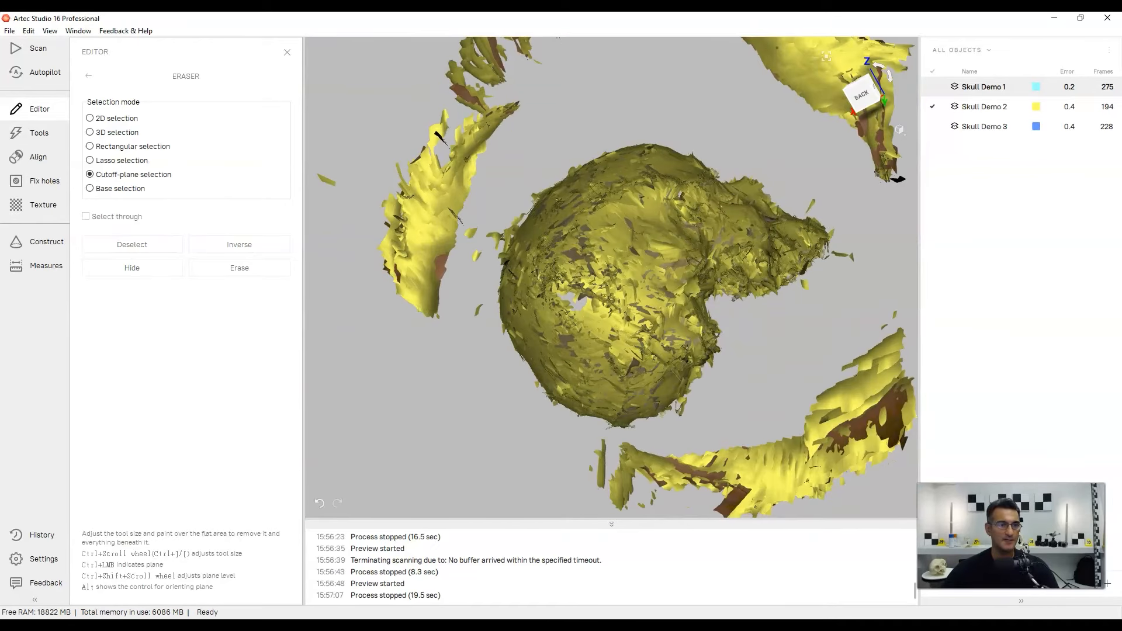
click(111, 160)
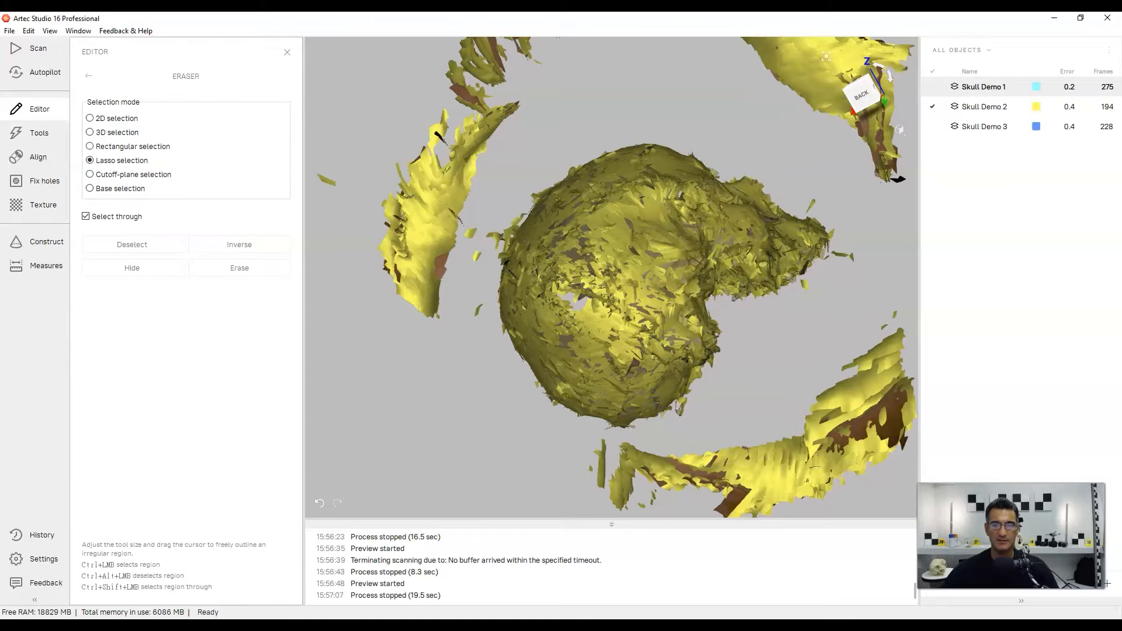
mouse_move(561, 161)
ctrl+mouse_down()
mouse_move(739, 169)
mouse_move(840, 242)
mouse_move(697, 422)
mouse_move(616, 440)
mouse_move(528, 401)
mouse_move(497, 240)
ctrl+mouse_up()
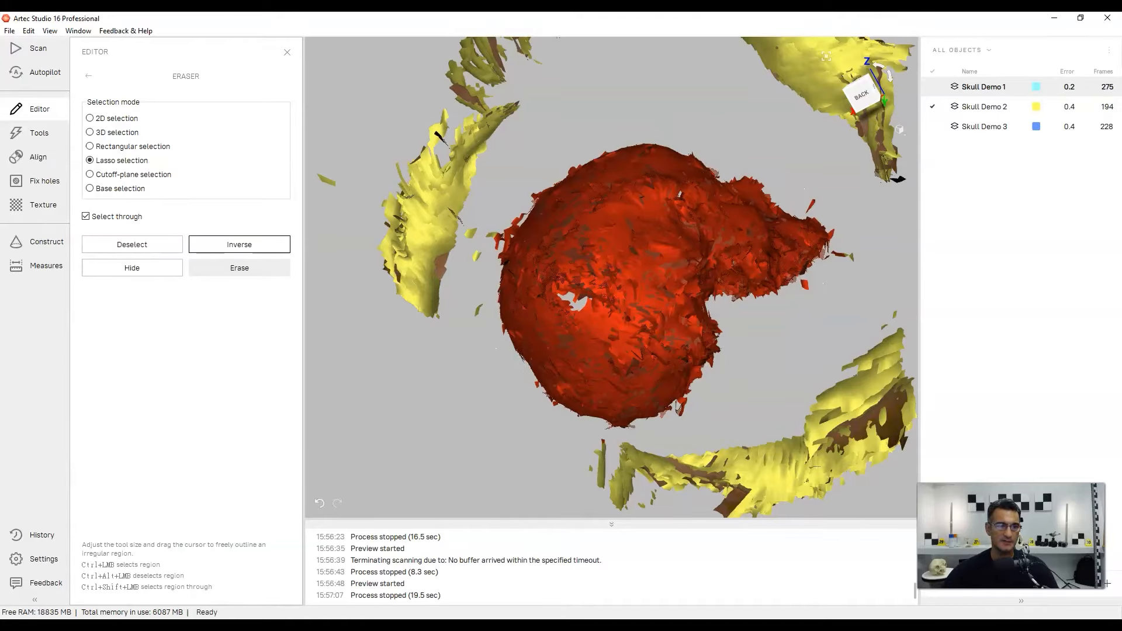
click(239, 244)
click(239, 268)
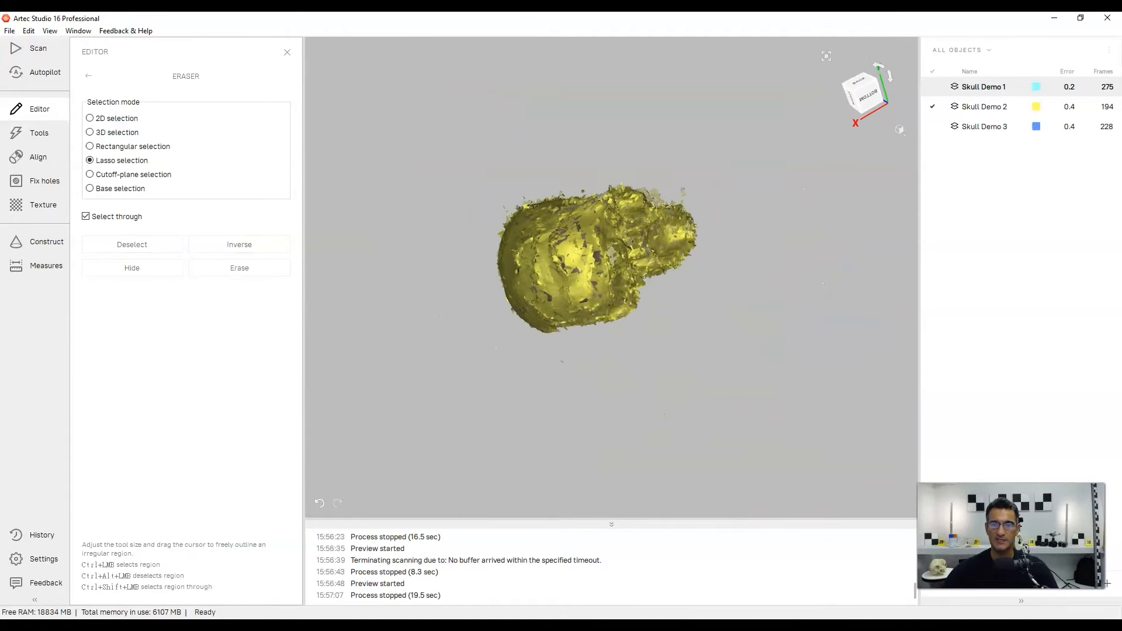
Lasso-select and erase the stray fragment floating below the skull in Skull Demo 2
drag(562, 374, 567, 465)
scroll(567, 465, up, 5)
ctrl+drag(549, 341, 594, 431)
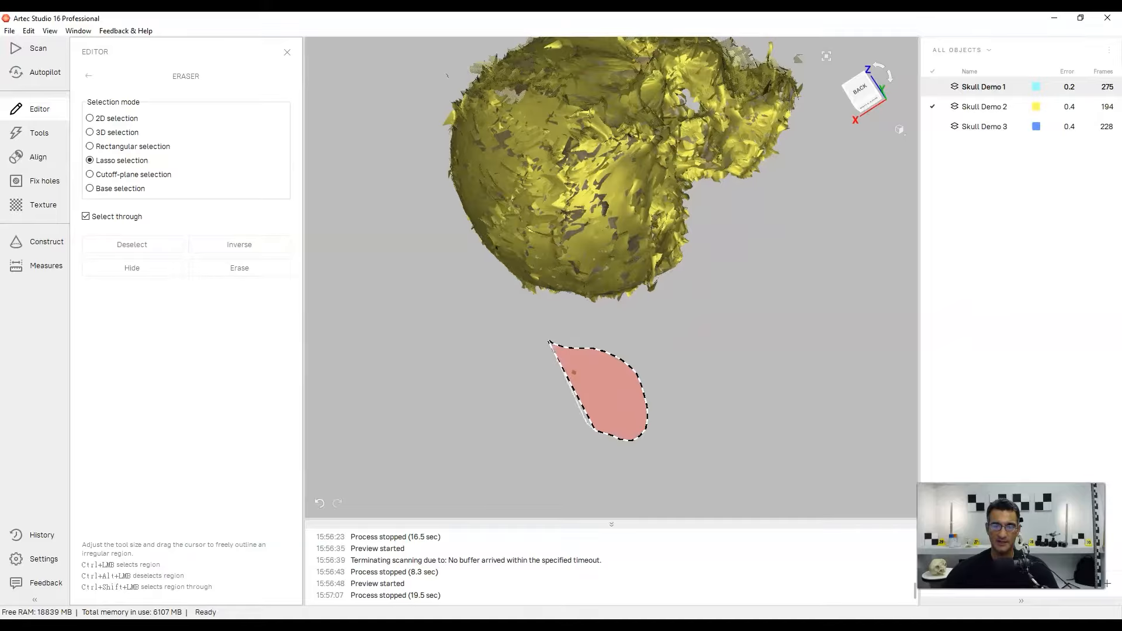
scroll(572, 371, down, 3)
mouse_move(572, 370)
mouse_down()
mouse_move(631, 333)
mouse_move(678, 231)
mouse_up()
scroll(672, 246, up, 6)
click(239, 267)
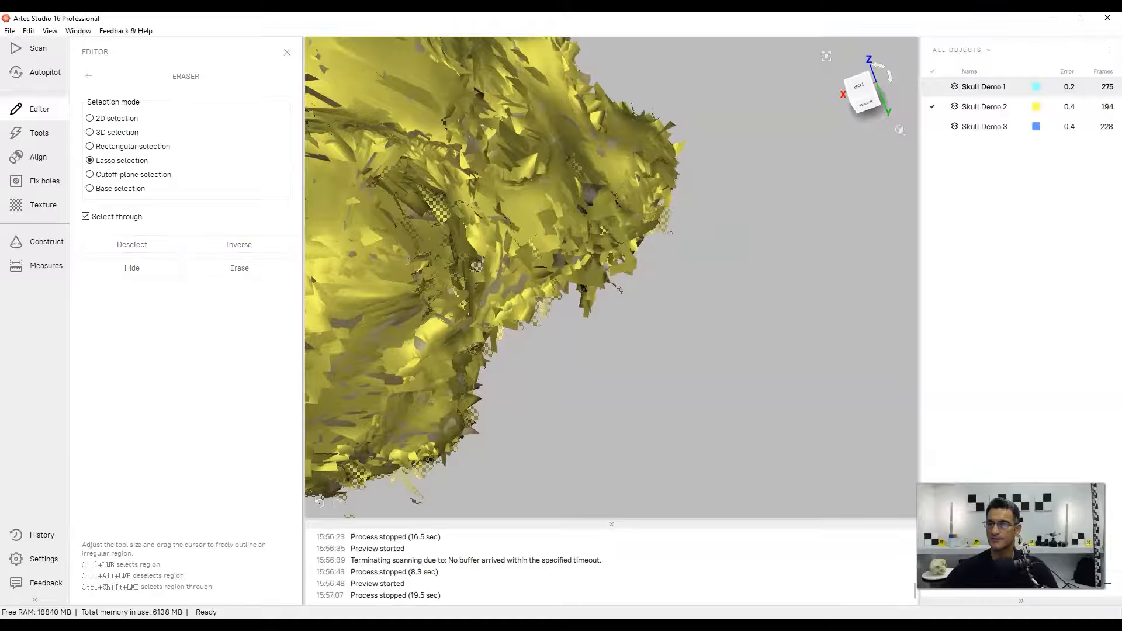
Show Skull Demo 3 in place of Skull Demo 2 and erase its turntable using cutoff-plane selection
click(932, 127)
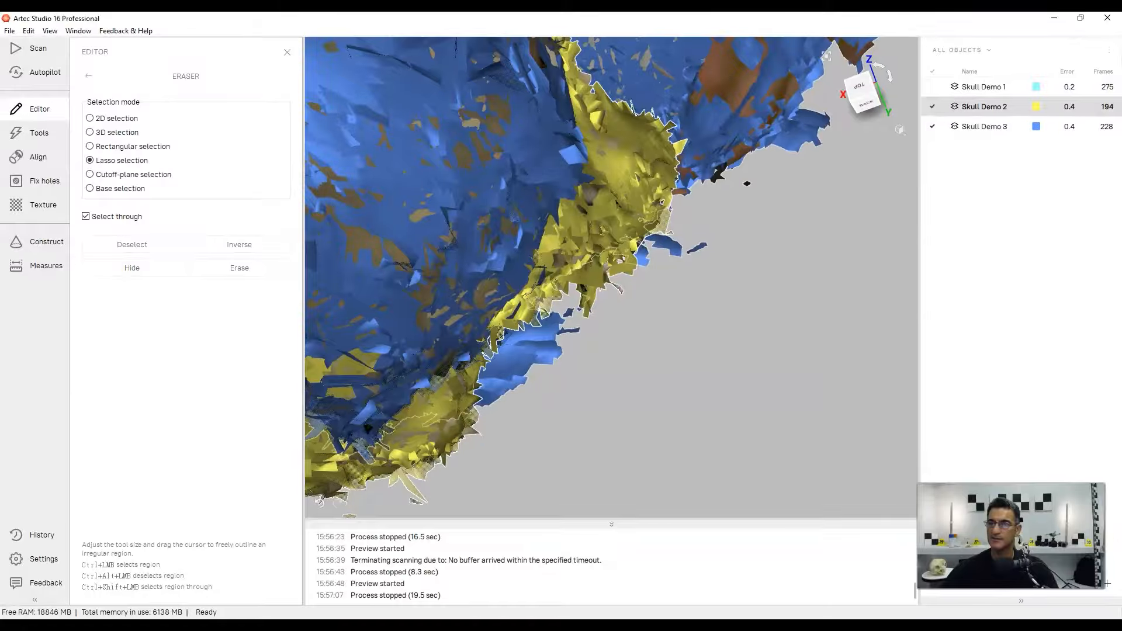
click(933, 106)
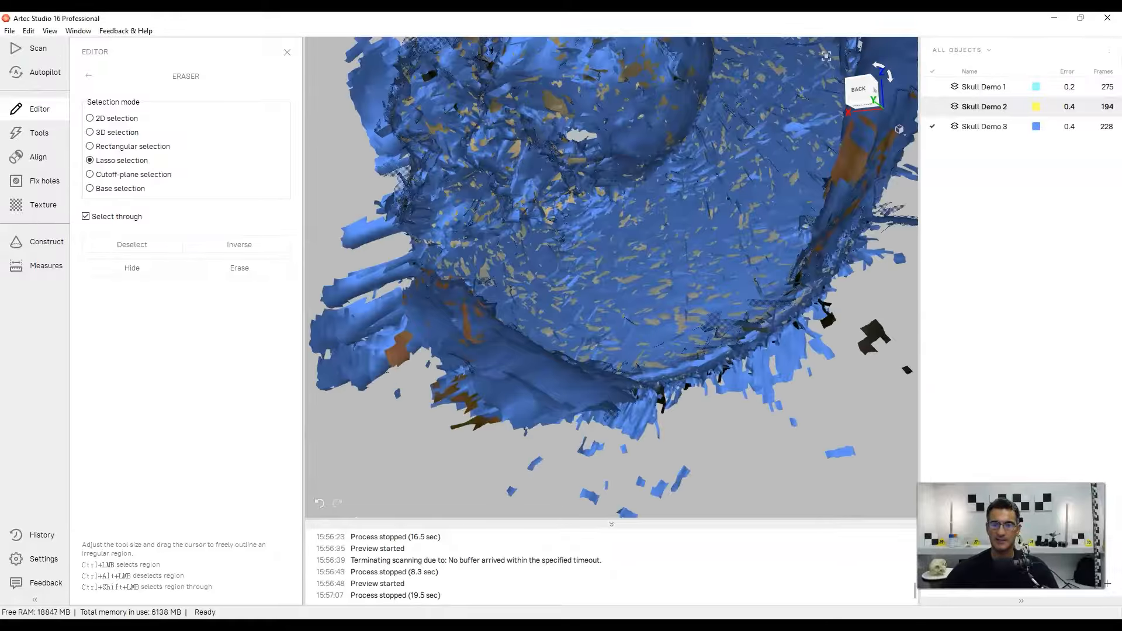
click(89, 174)
drag(613, 321, 737, 216)
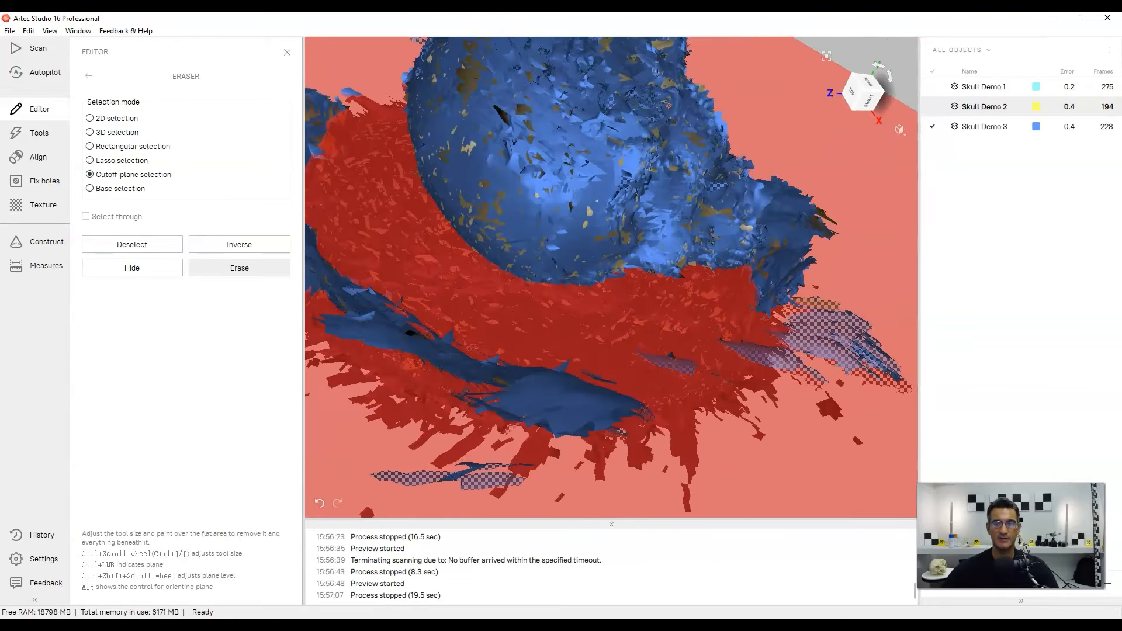
click(239, 268)
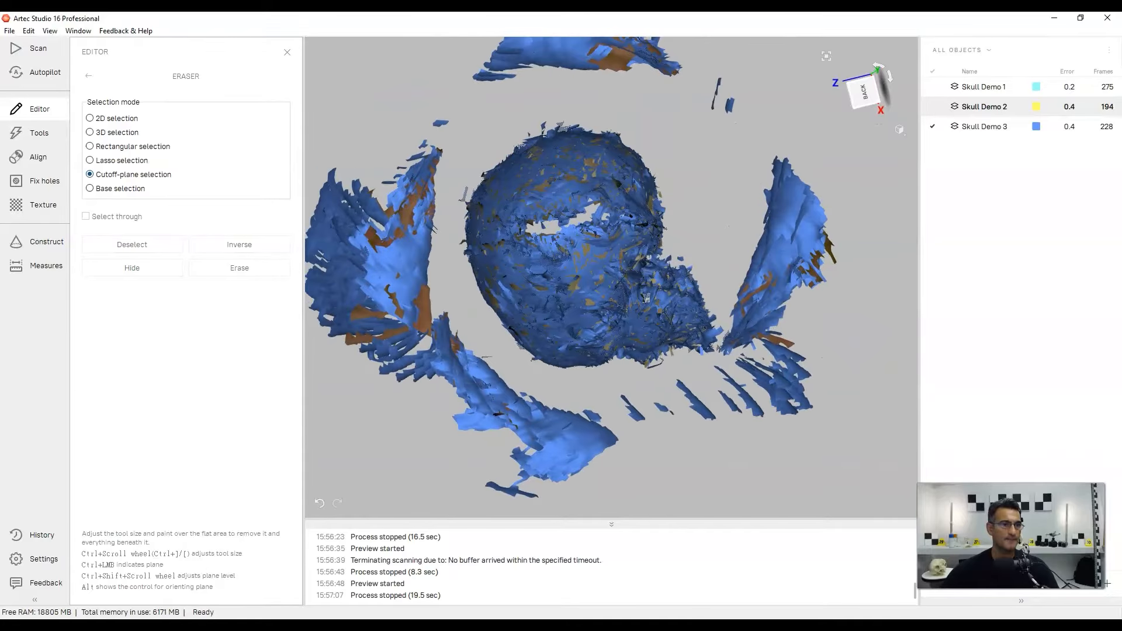
Lasso-select the skull in Skull Demo 3, invert the selection, and erase everything around it
click(90, 160)
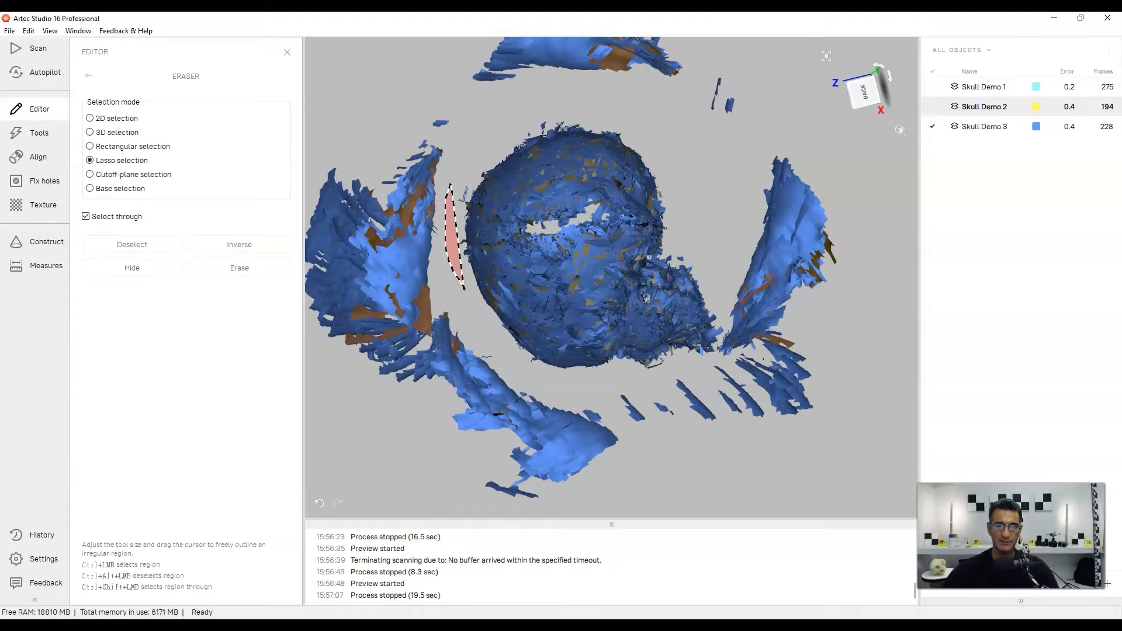
mouse_move(450, 185)
mouse_down()
mouse_move(566, 105)
mouse_move(672, 193)
mouse_move(725, 332)
mouse_move(660, 360)
mouse_move(561, 377)
mouse_move(497, 354)
mouse_move(467, 290)
mouse_up()
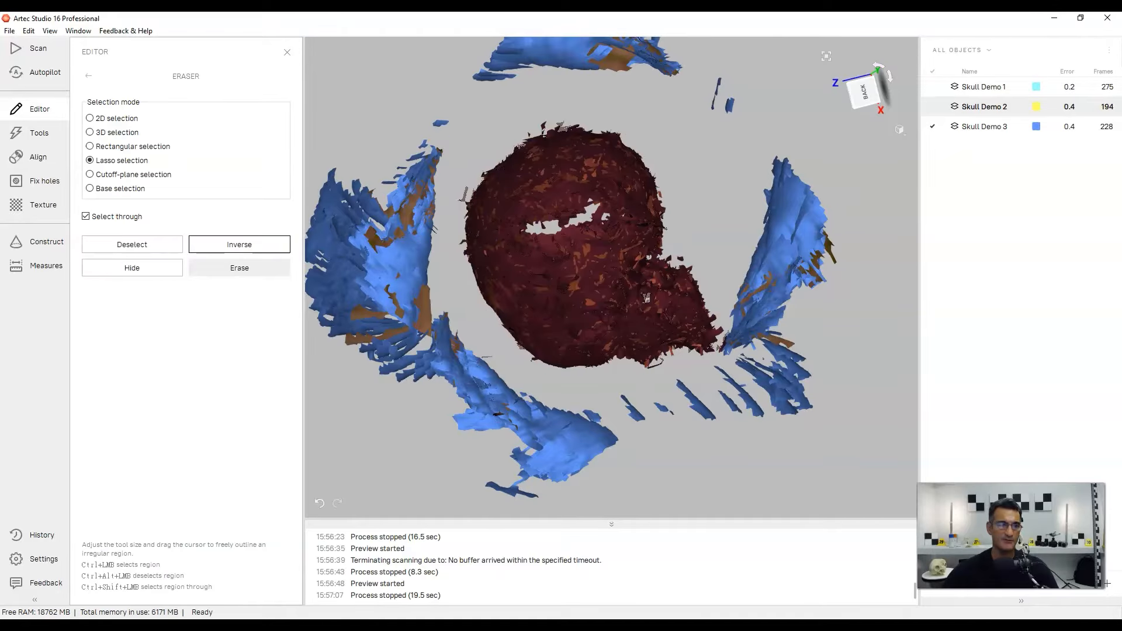
click(239, 245)
click(239, 268)
Lasso-select and erase the stray fragment floating near the face of Skull Demo 3
scroll(612, 277, down, 3)
drag(596, 274, 661, 245)
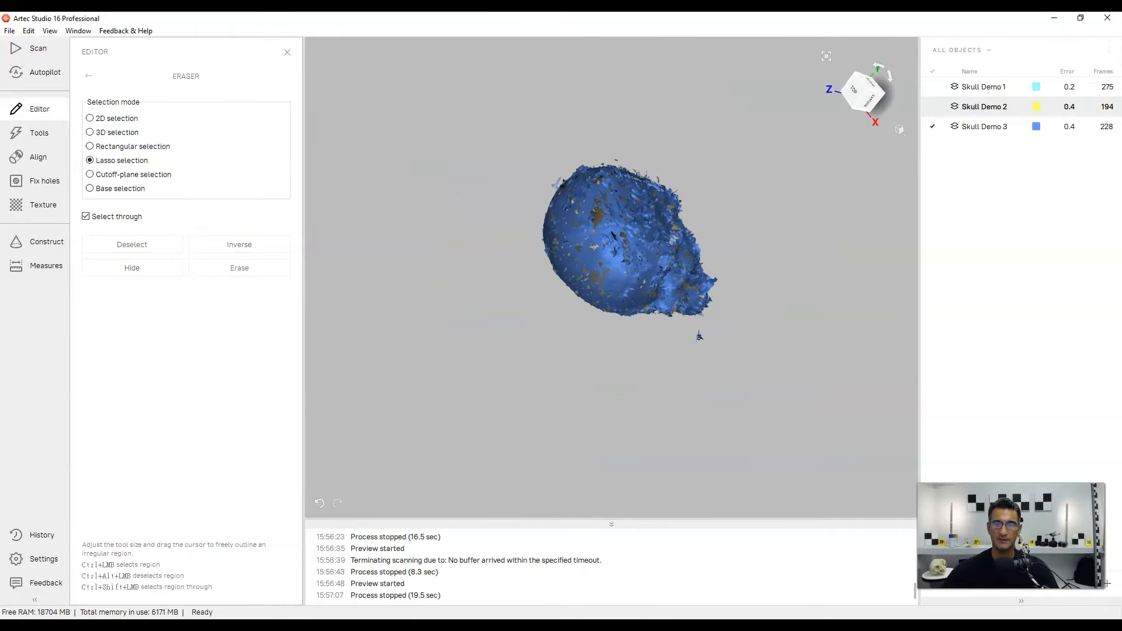
scroll(700, 336, up, 3)
mouse_move(658, 323)
ctrl+mouse_down()
mouse_move(714, 406)
mouse_move(660, 326)
ctrl+mouse_up()
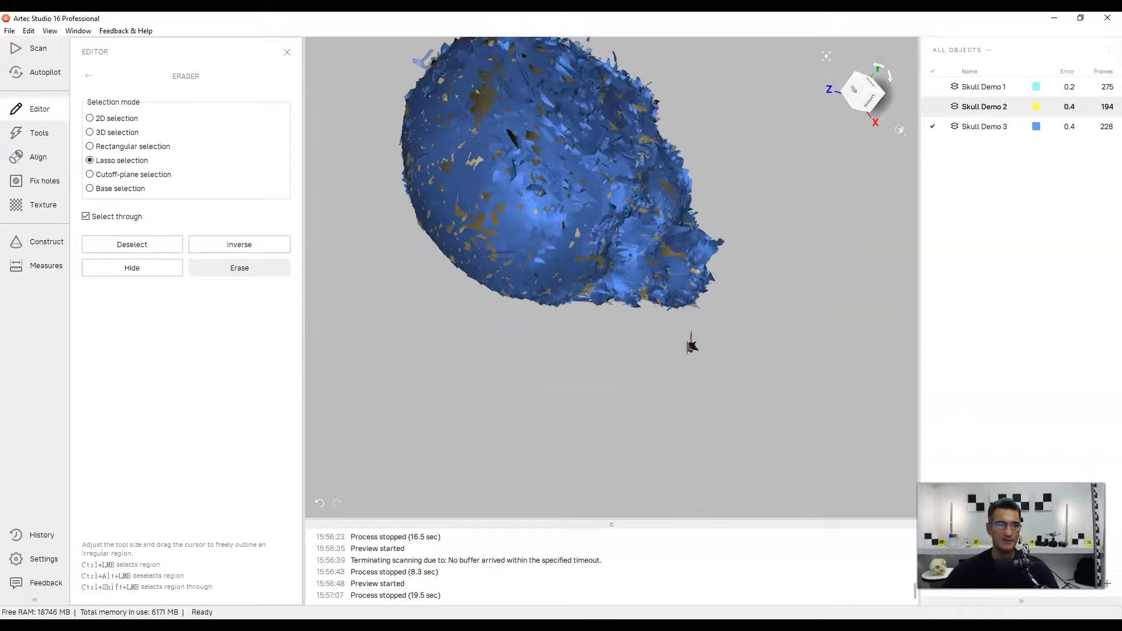
click(239, 269)
Lasso-select and erase the loose fragments protruding along the upper edge of Skull Demo 3
middle_drag(611, 246, 611, 346)
scroll(602, 292, up, 3)
mouse_move(590, 293)
mouse_down()
mouse_move(623, 249)
mouse_move(619, 266)
mouse_up()
middle_drag(620, 266, 637, 368)
drag(637, 369, 555, 327)
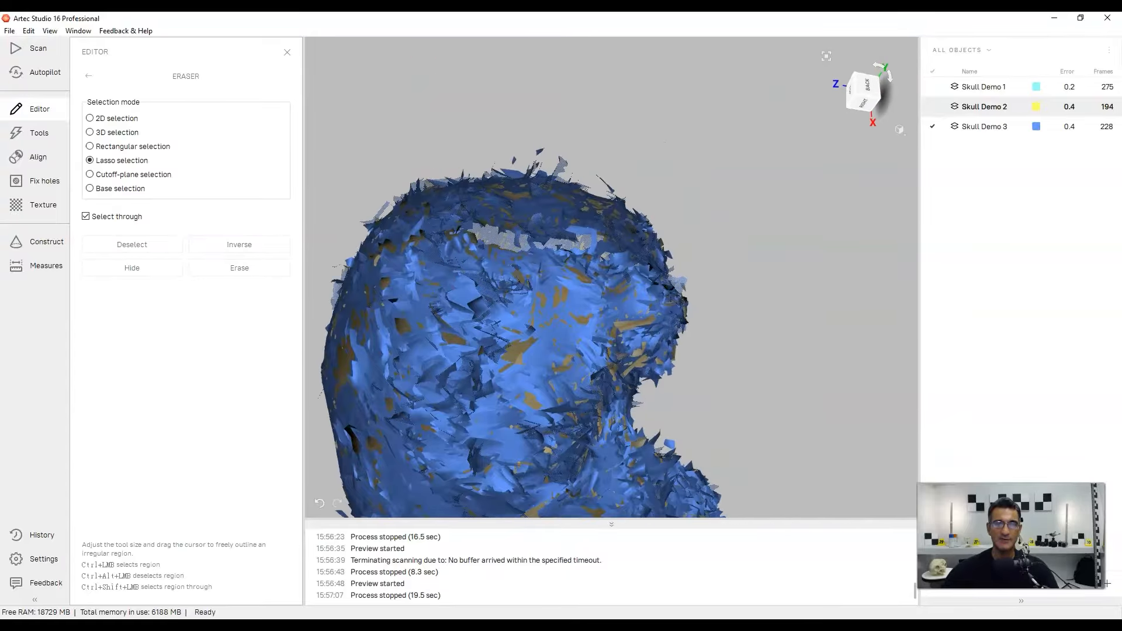
mouse_move(459, 88)
ctrl+mouse_down()
mouse_move(672, 153)
mouse_move(620, 186)
mouse_move(556, 176)
mouse_move(462, 94)
ctrl+mouse_up()
click(239, 268)
scroll(611, 281, down, 5)
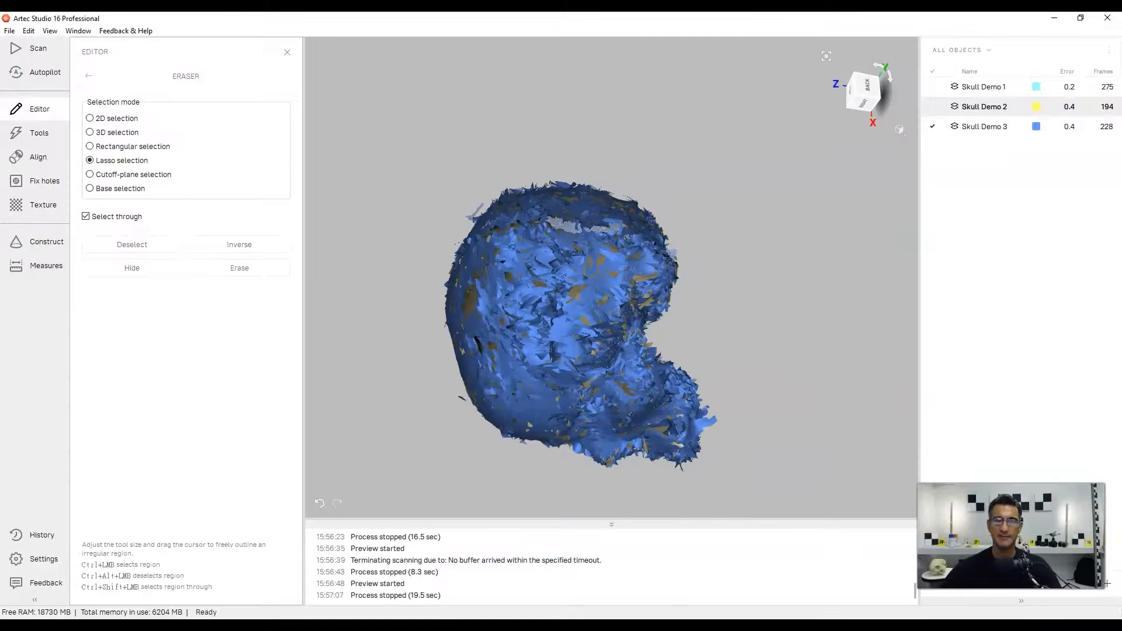
Run best-fit auto-alignment on Skull Demo 1, Skull Demo 2 and Skull Demo 3
drag(612, 281, 529, 239)
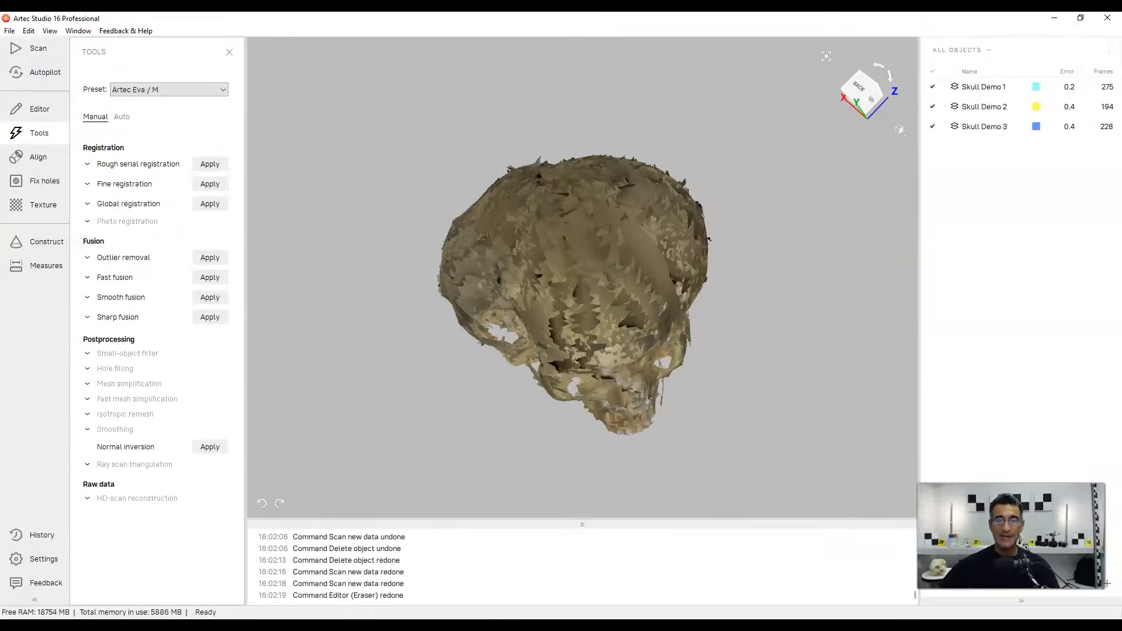
scroll(583, 277, up, 3)
scroll(583, 278, down, 2)
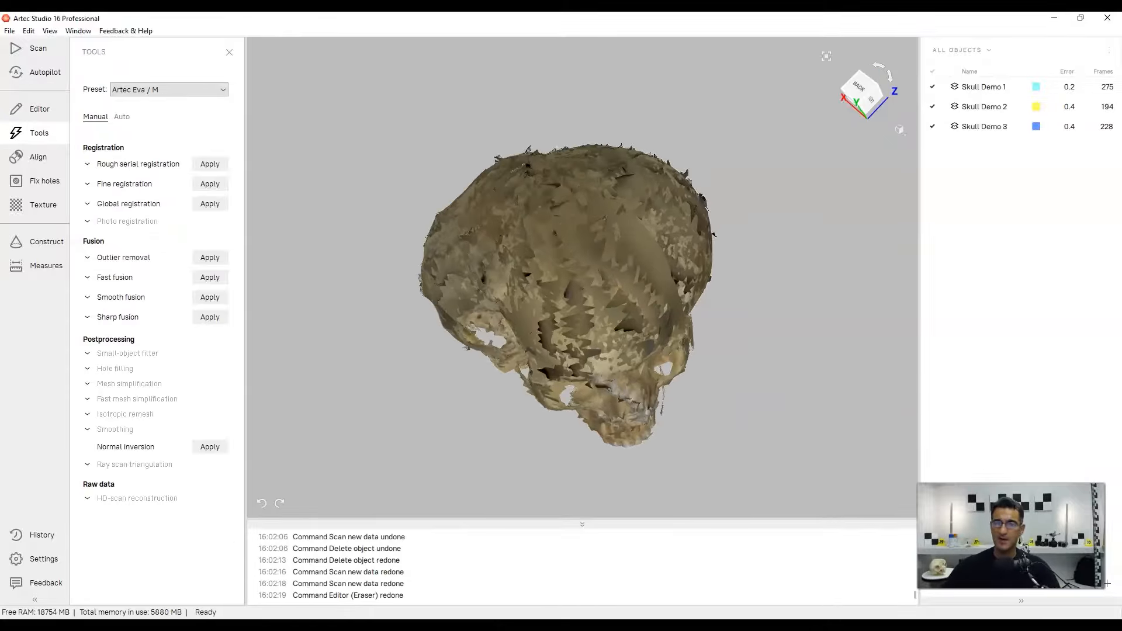
drag(585, 304, 591, 228)
drag(585, 275, 623, 275)
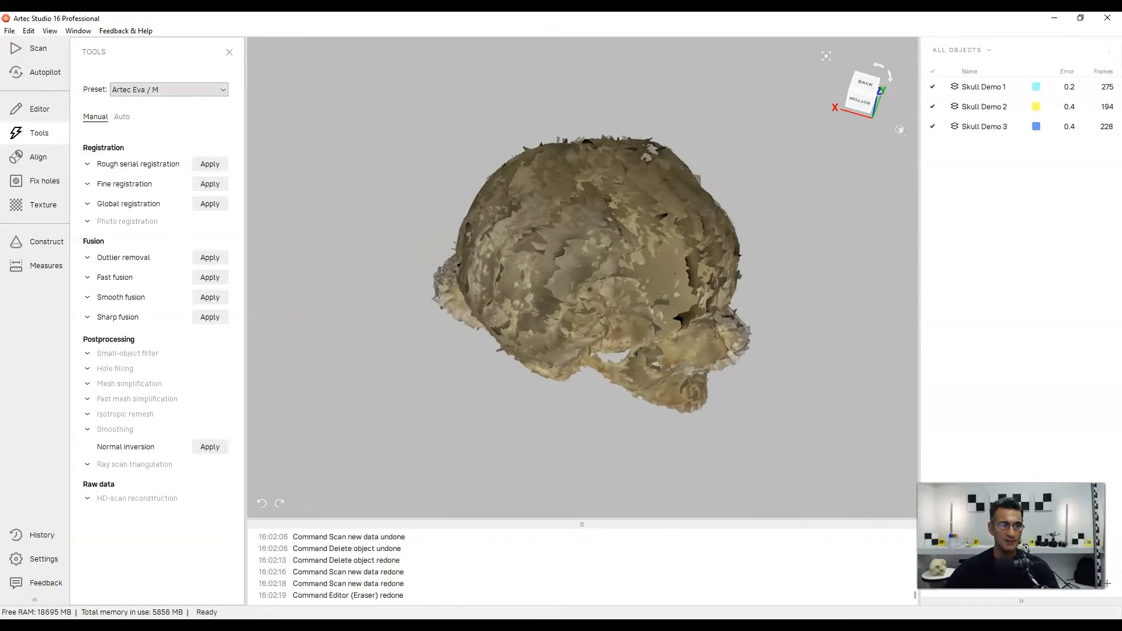
click(36, 157)
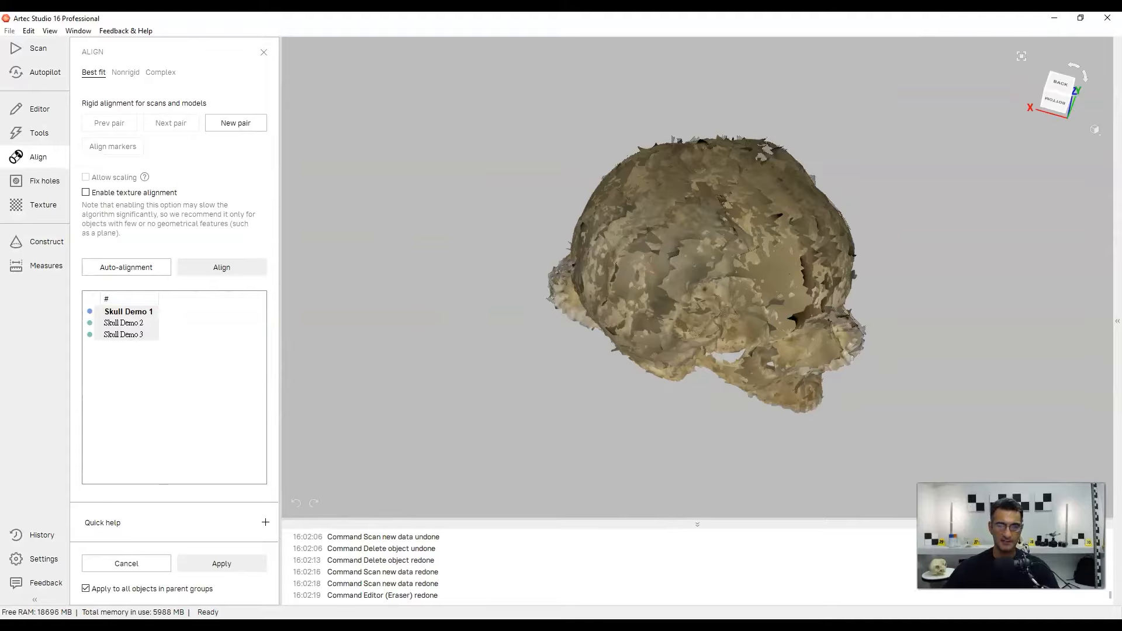
click(126, 267)
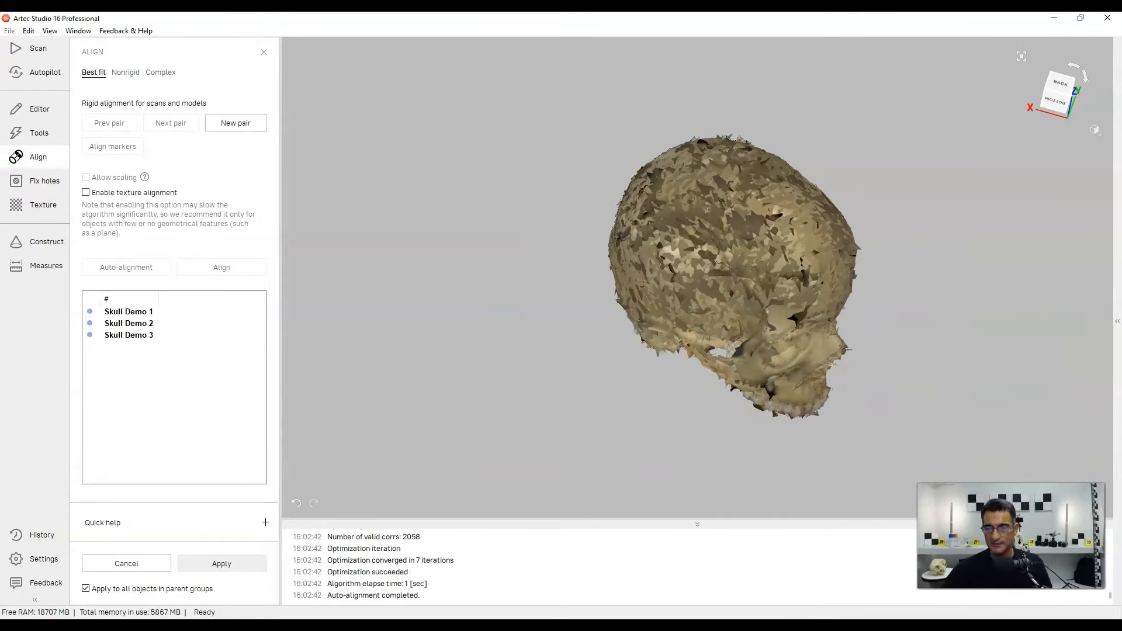
Check the aligned skull scans from several sides and apply the alignment
drag(783, 281, 549, 275)
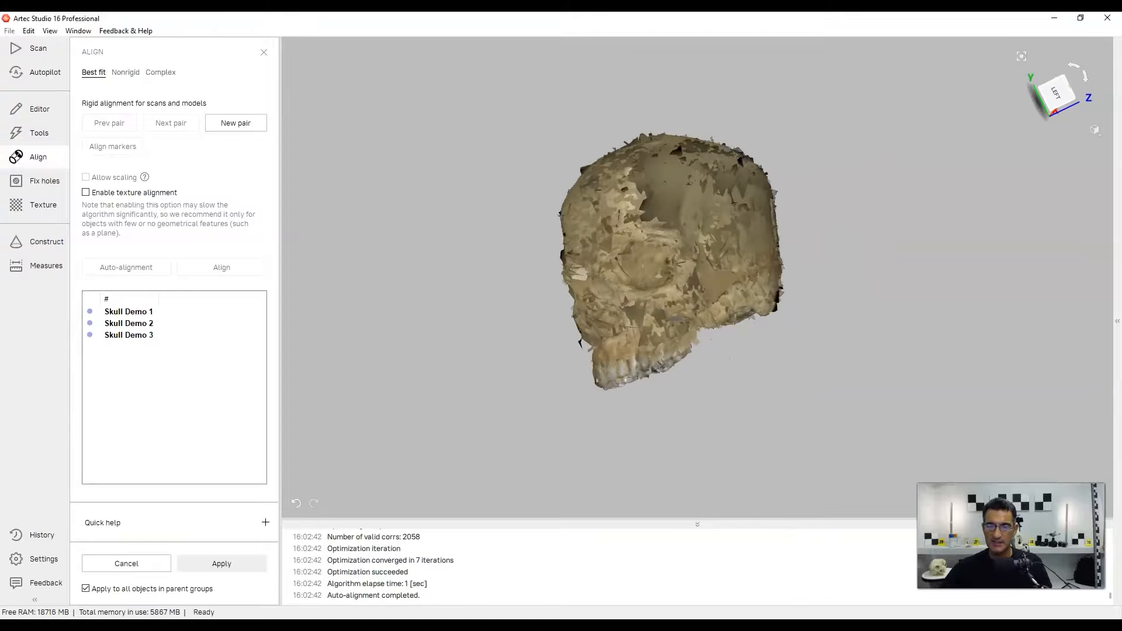
scroll(643, 380, up, 5)
scroll(695, 274, down, 5)
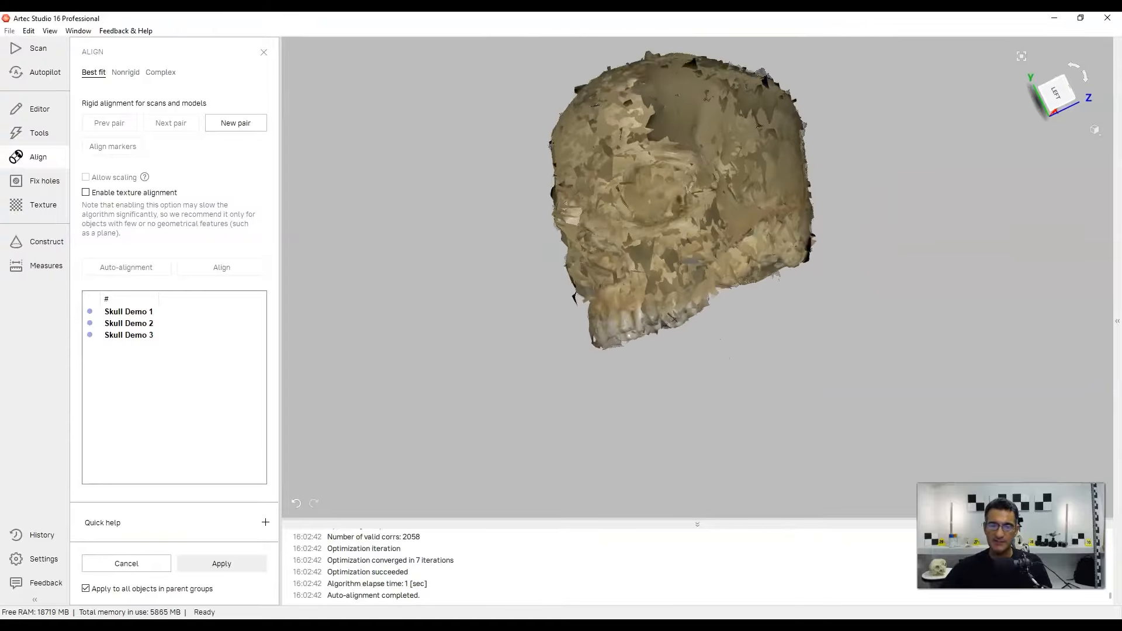
mouse_move(696, 275)
mouse_down()
mouse_move(701, 193)
mouse_move(702, 263)
mouse_move(871, 270)
mouse_move(713, 251)
mouse_move(710, 269)
mouse_up()
scroll(819, 269, up, 2)
scroll(819, 269, down, 2)
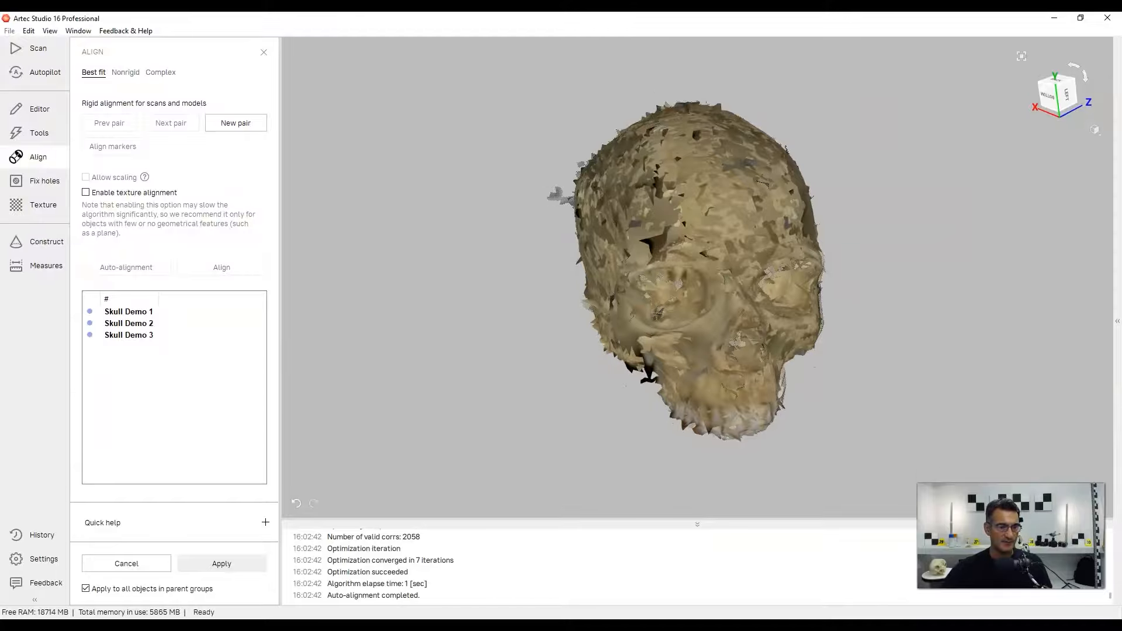
click(222, 563)
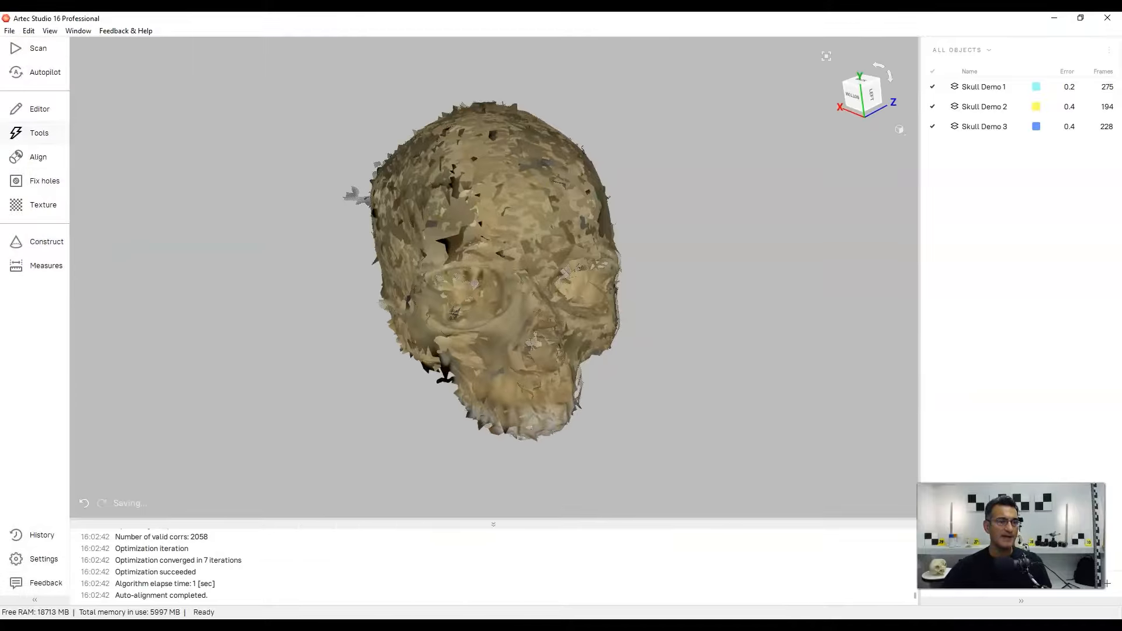
Run global registration on the three aligned scans and merge them into one mesh with Sharp fusion
click(39, 133)
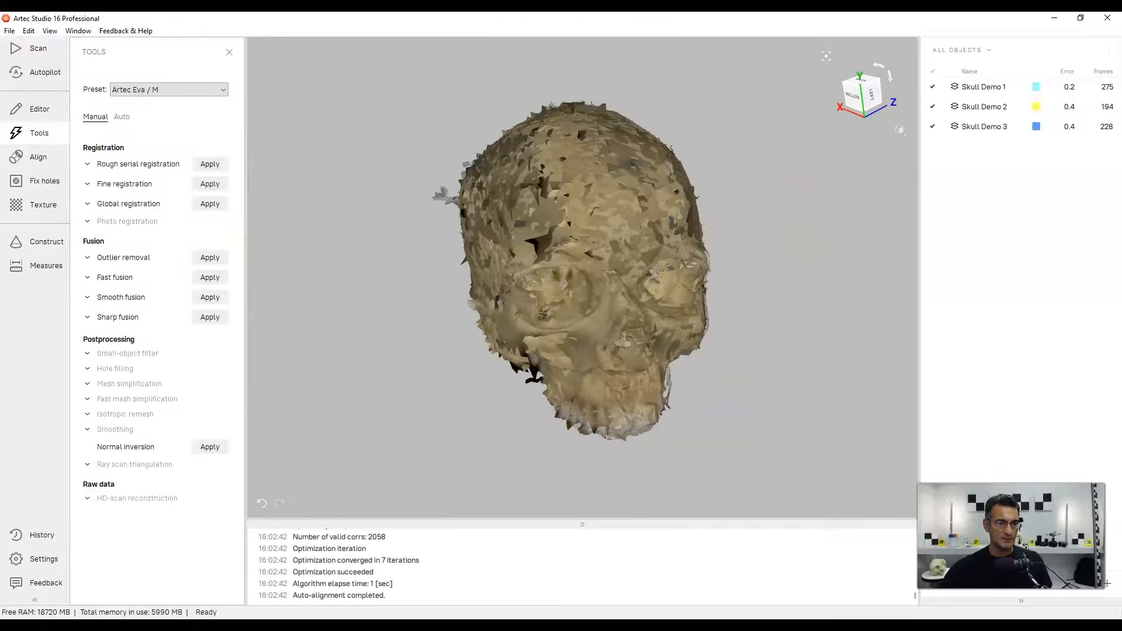
drag(561, 283, 629, 278)
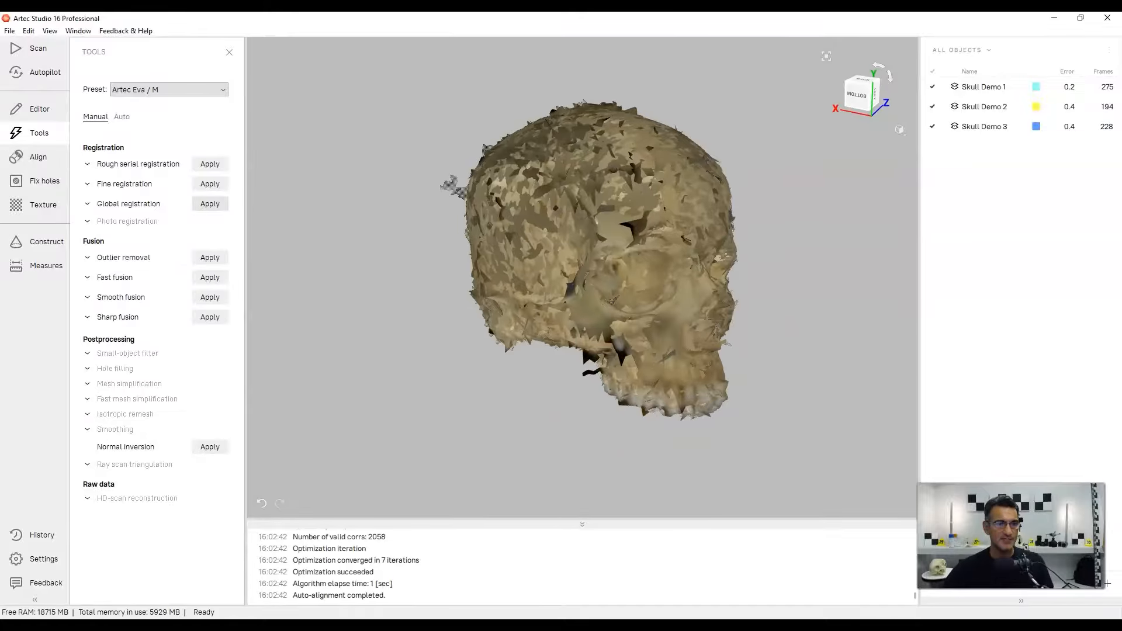
click(210, 203)
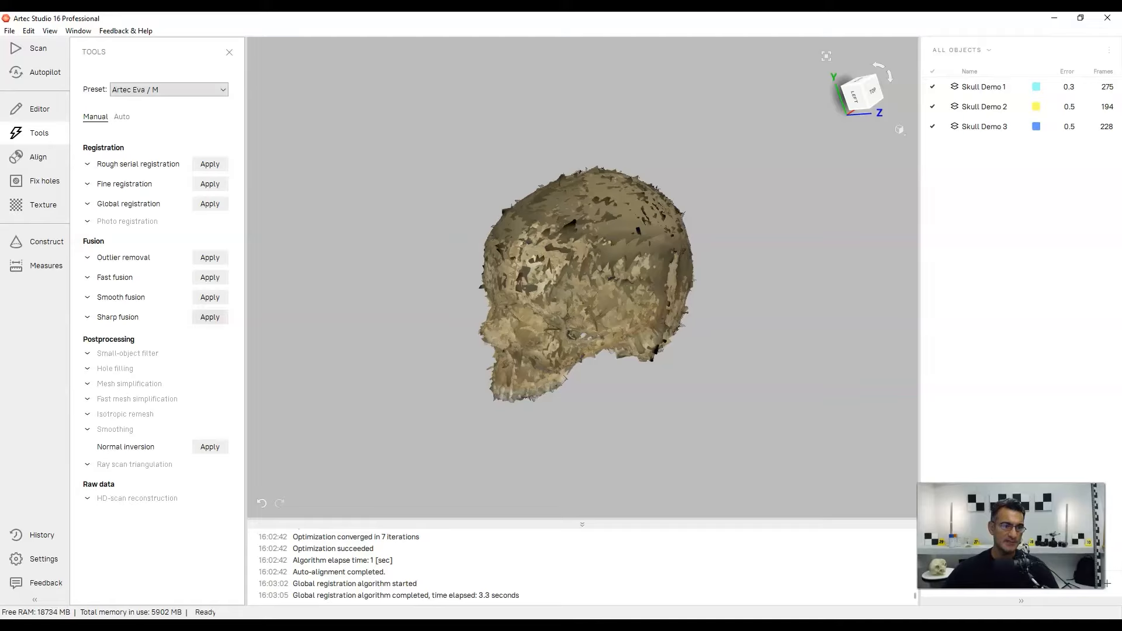
click(210, 317)
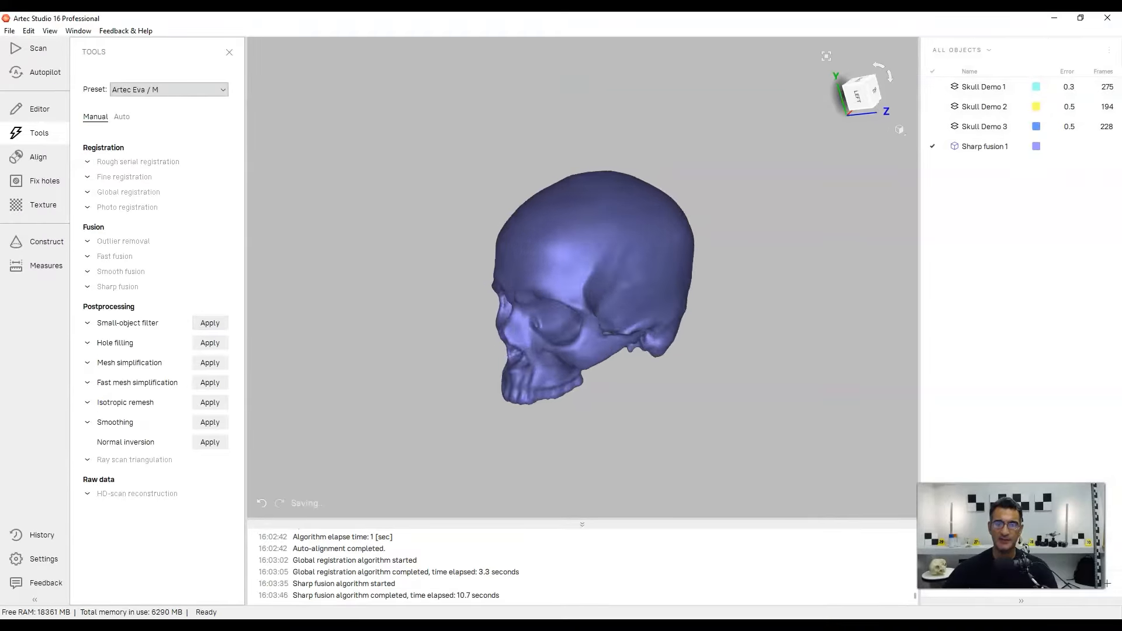
Examine the fused skull's eye sockets, cheekbones, nose and teeth up close for holes and floating fragments
scroll(655, 332, up, 5)
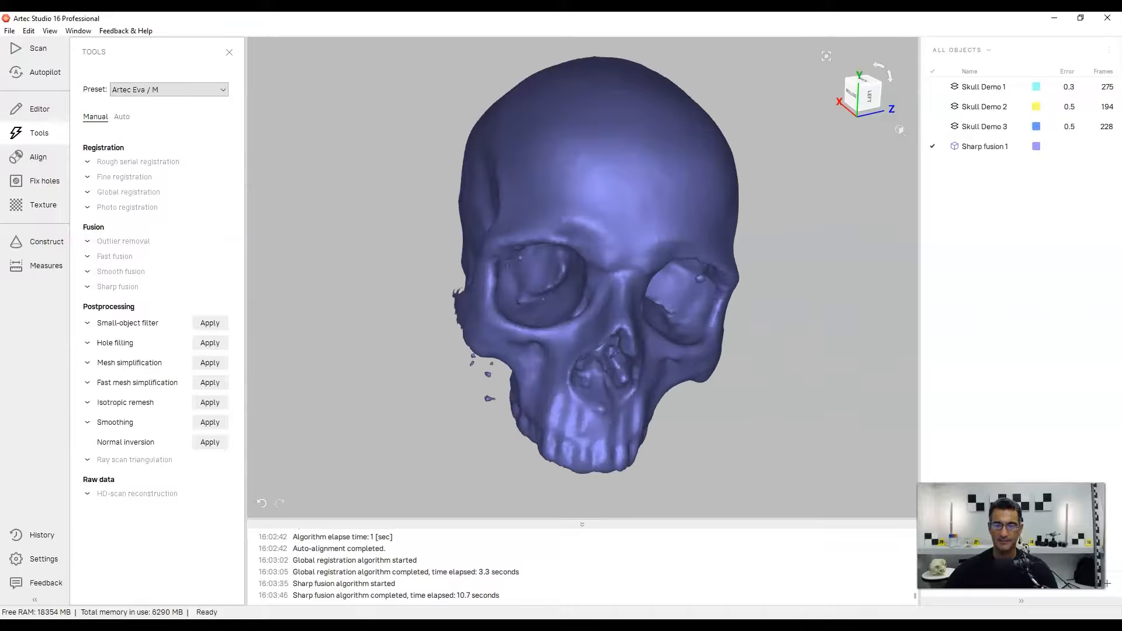
middle_drag(649, 333, 662, 287)
scroll(620, 350, up, 2)
drag(620, 351, 628, 328)
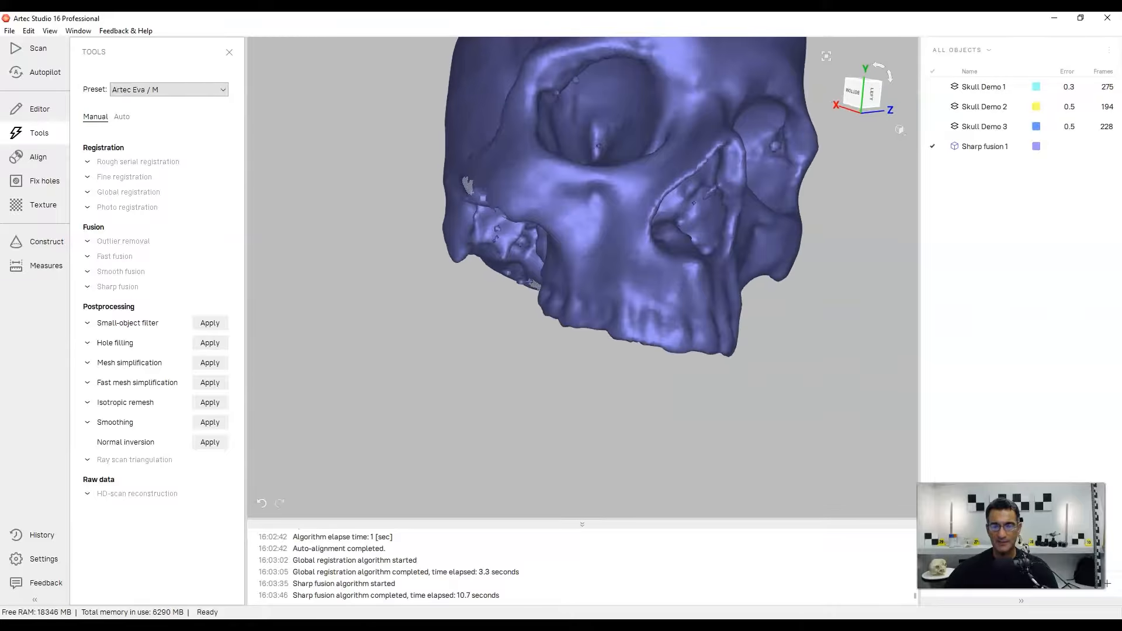
scroll(573, 293, down, 3)
drag(573, 293, 469, 323)
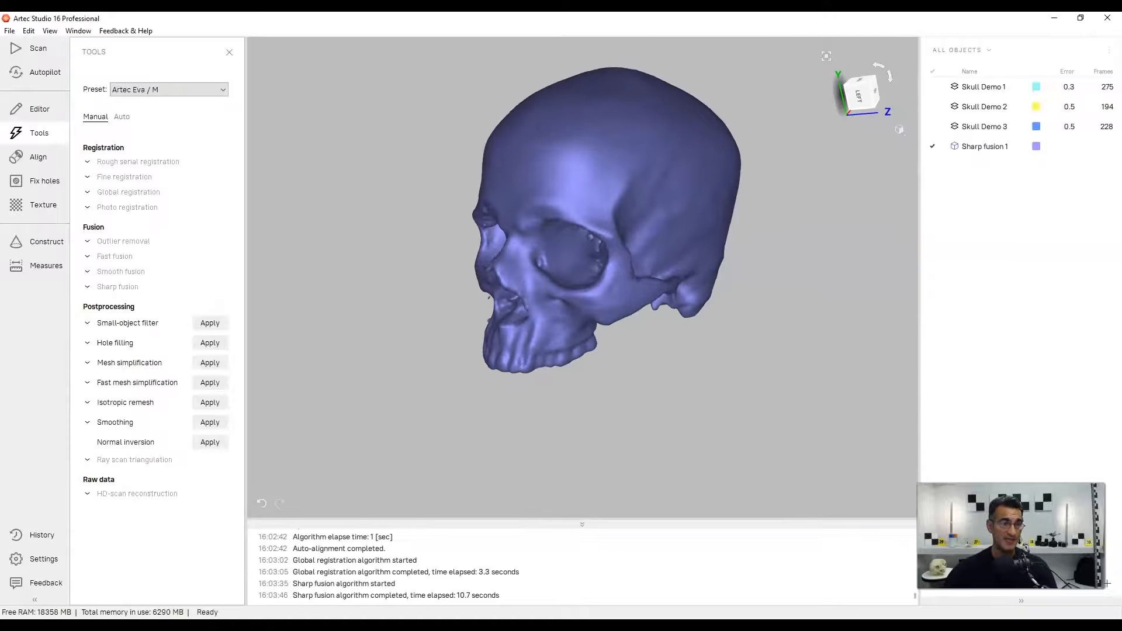
scroll(608, 222, up, 4)
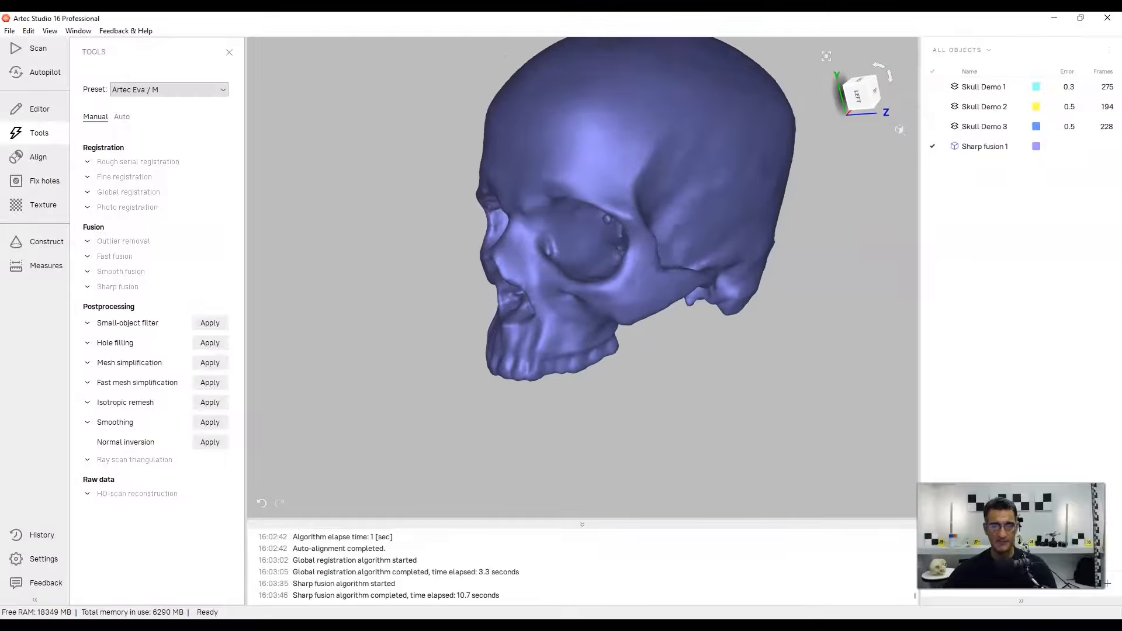
scroll(608, 222, down, 3)
drag(585, 263, 722, 269)
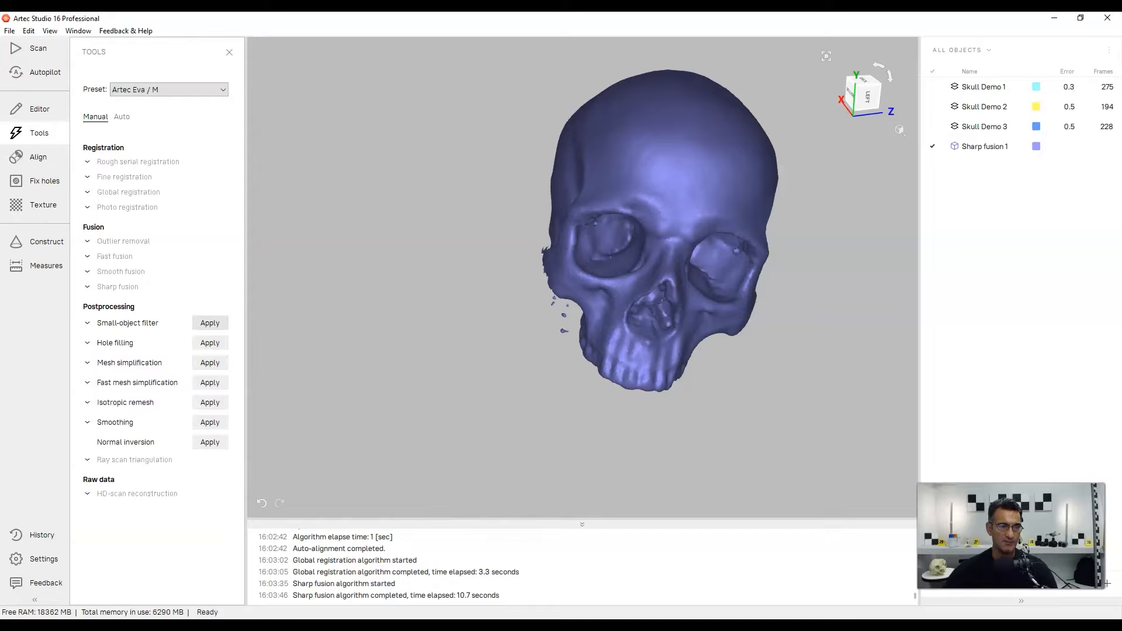
scroll(673, 245, up, 5)
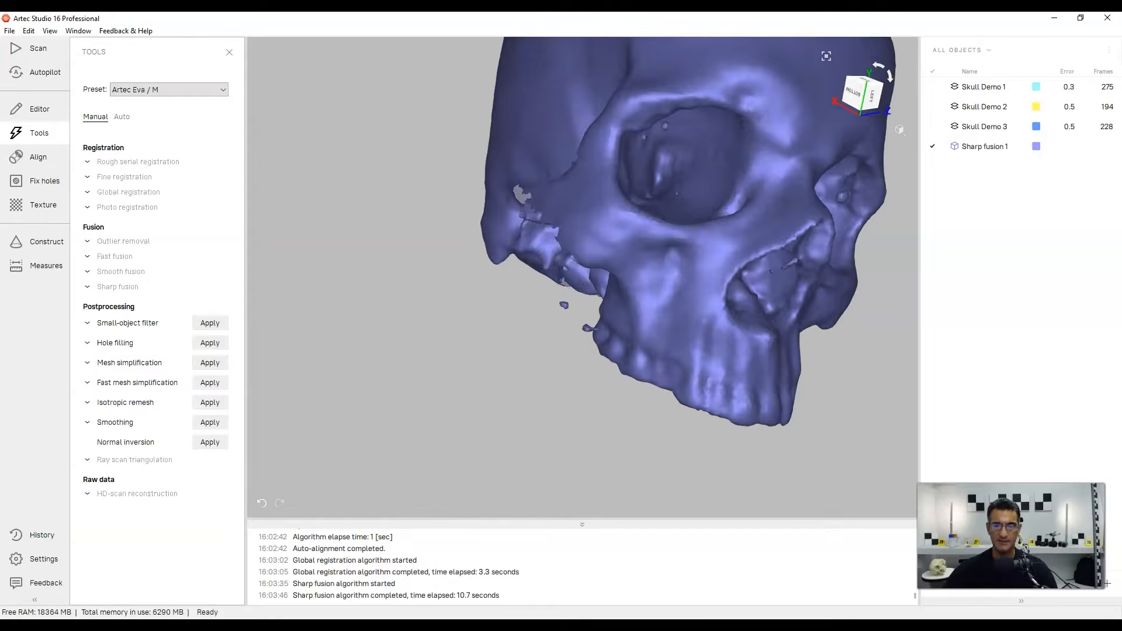
Remove the floating fragments around the fused skull mesh with the small-object filter and check the skull from the side
drag(672, 246, 643, 257)
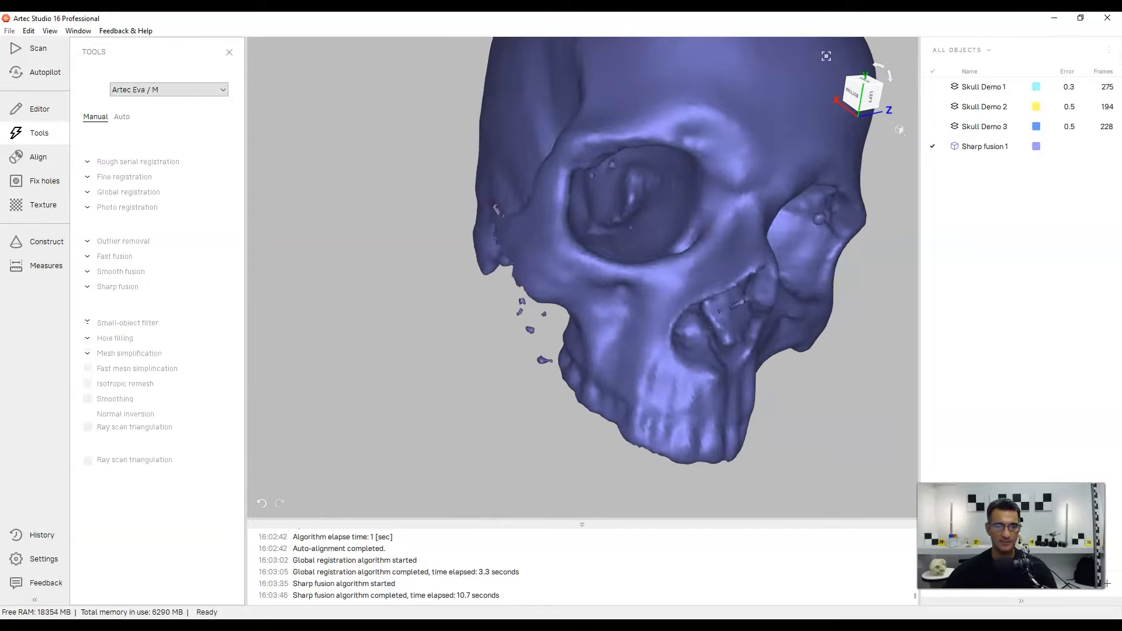
click(210, 322)
scroll(643, 256, down, 5)
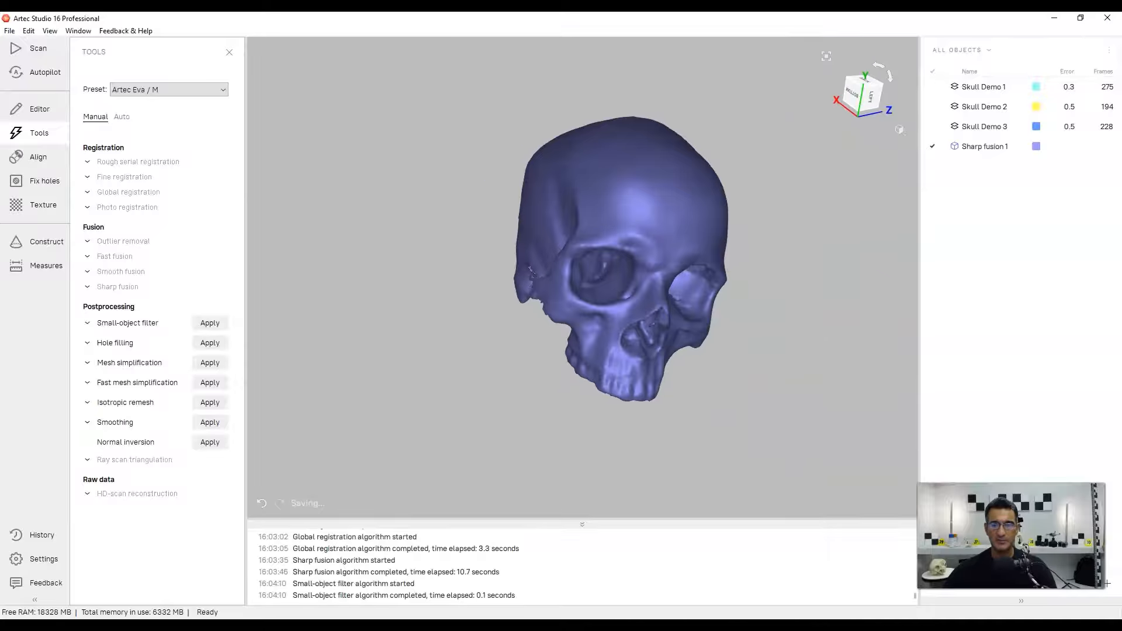
drag(643, 256, 690, 281)
drag(621, 341, 584, 327)
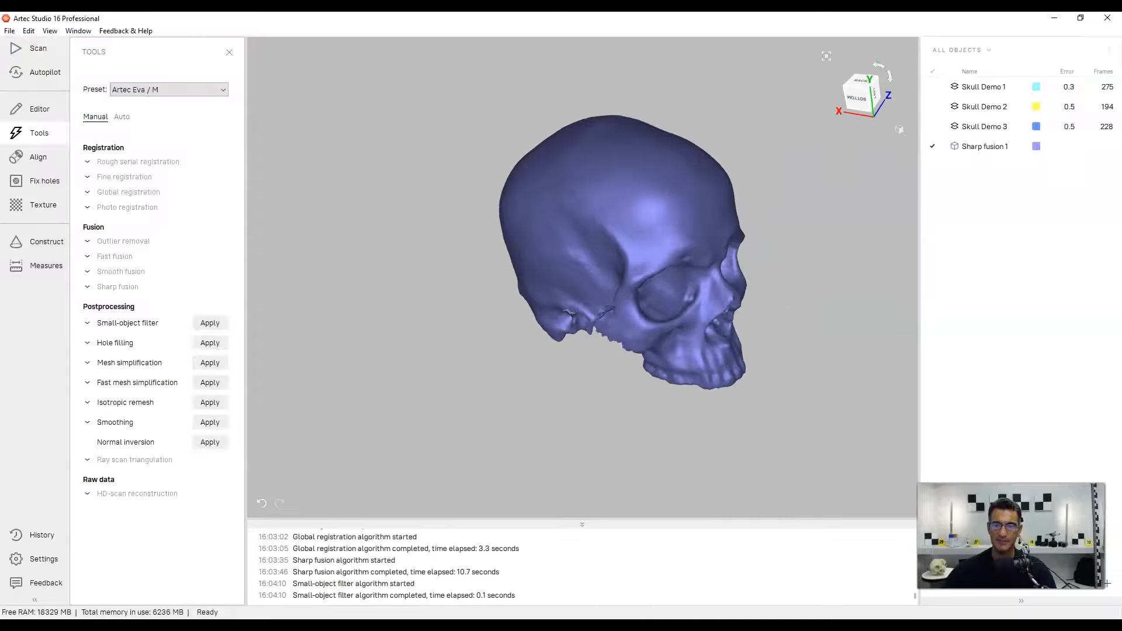
scroll(631, 301, up, 3)
middle_drag(631, 301, 602, 359)
scroll(620, 345, down, 2)
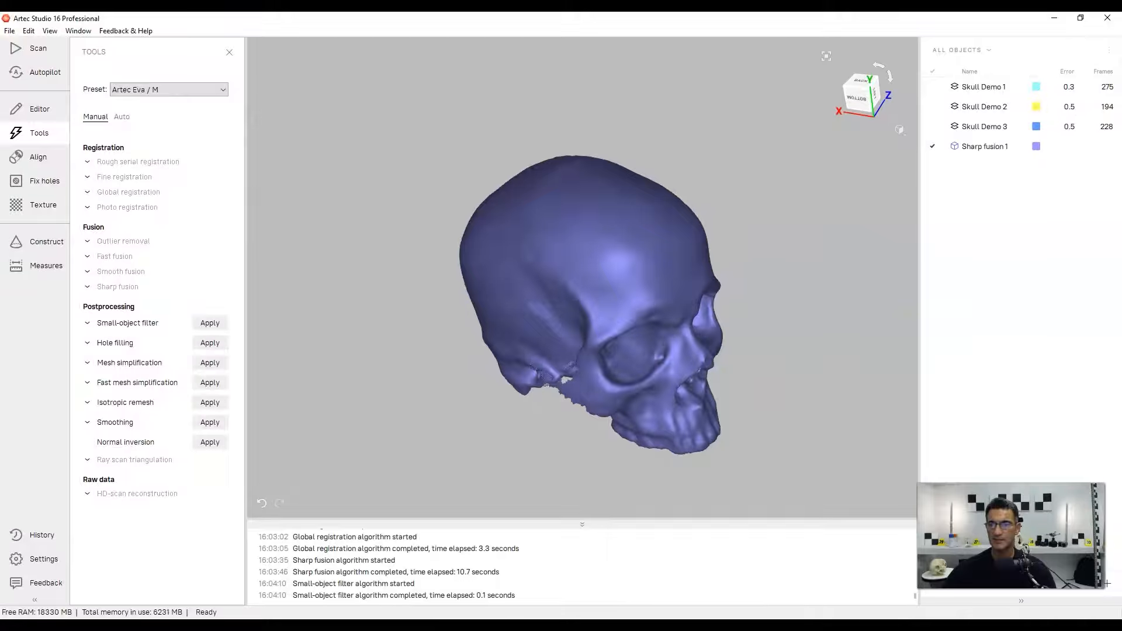
Hide the fused mesh and capture another scan of the skull on the turntable, tracking Geometry + Texture
click(933, 147)
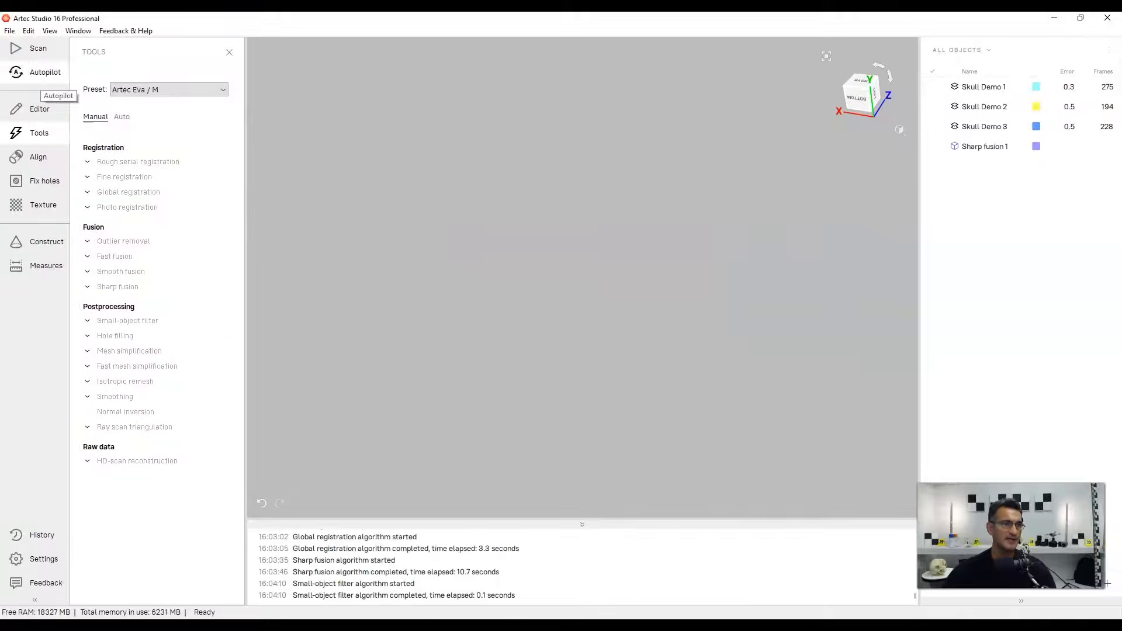
click(36, 51)
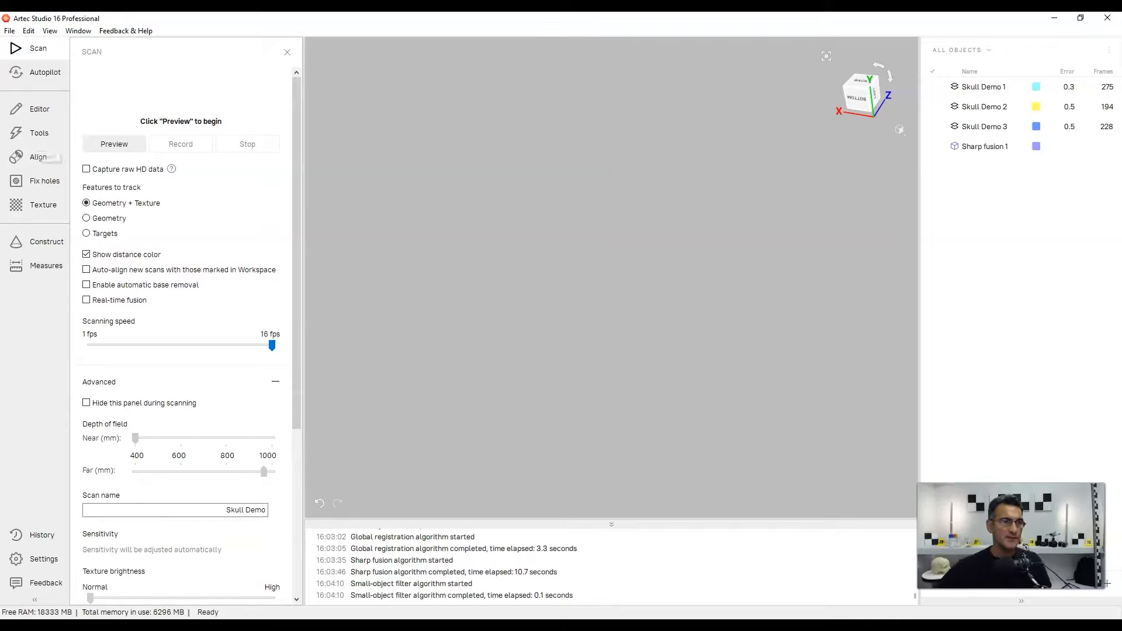
click(115, 144)
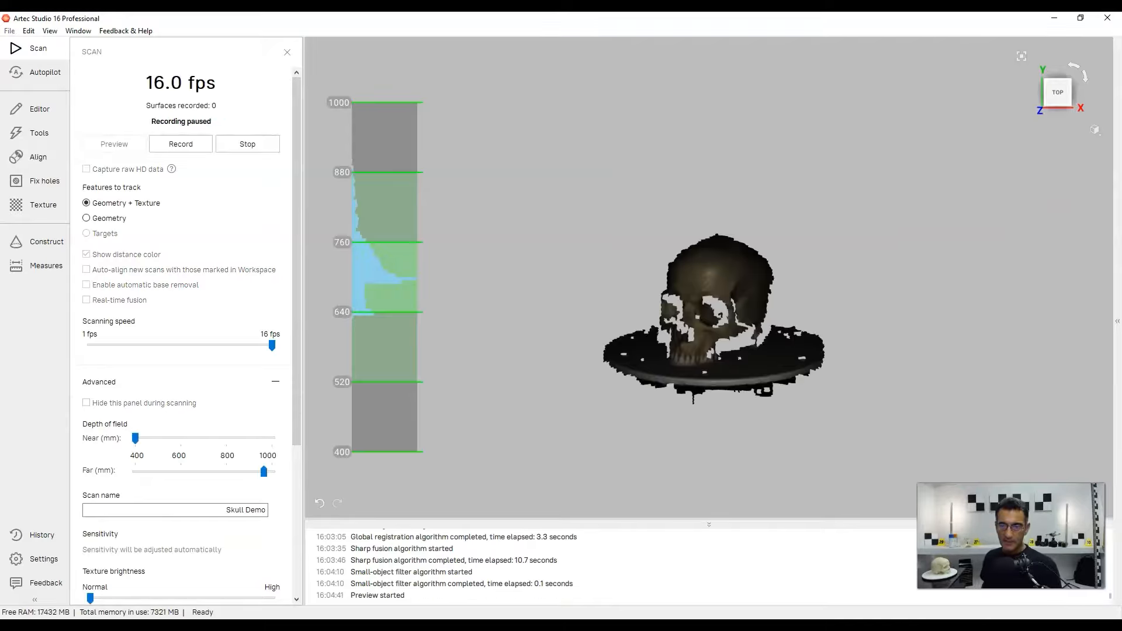
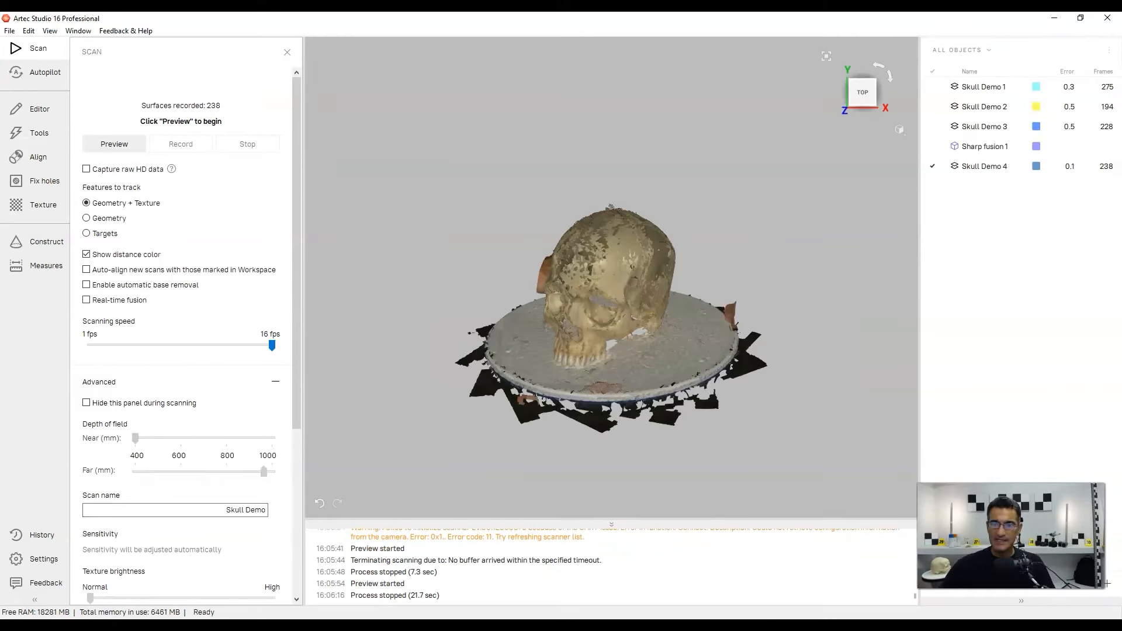
Look over the newly captured scan and delete the Sharp fusion 1 mesh from the workspace
drag(611, 292, 611, 318)
scroll(606, 411, up, 2)
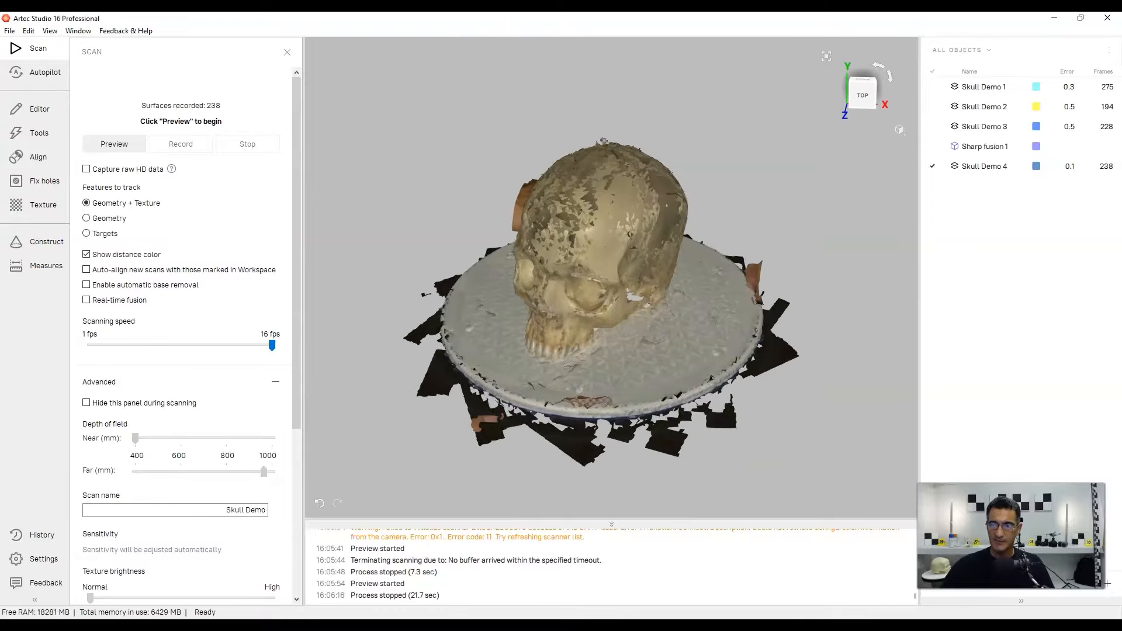
right_click(978, 151)
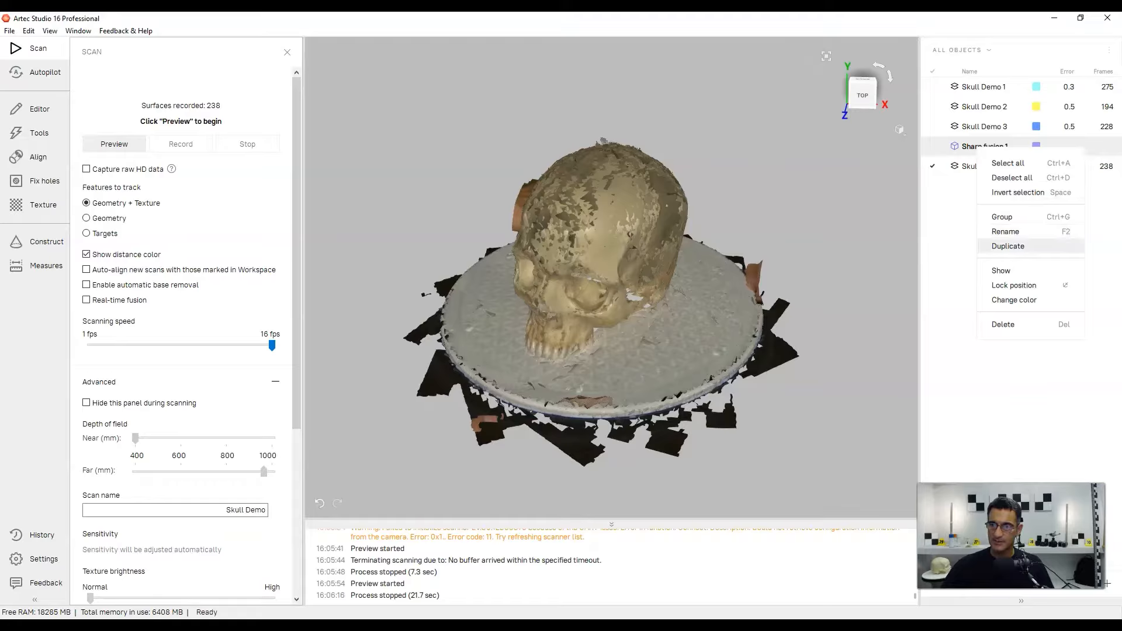
click(1003, 325)
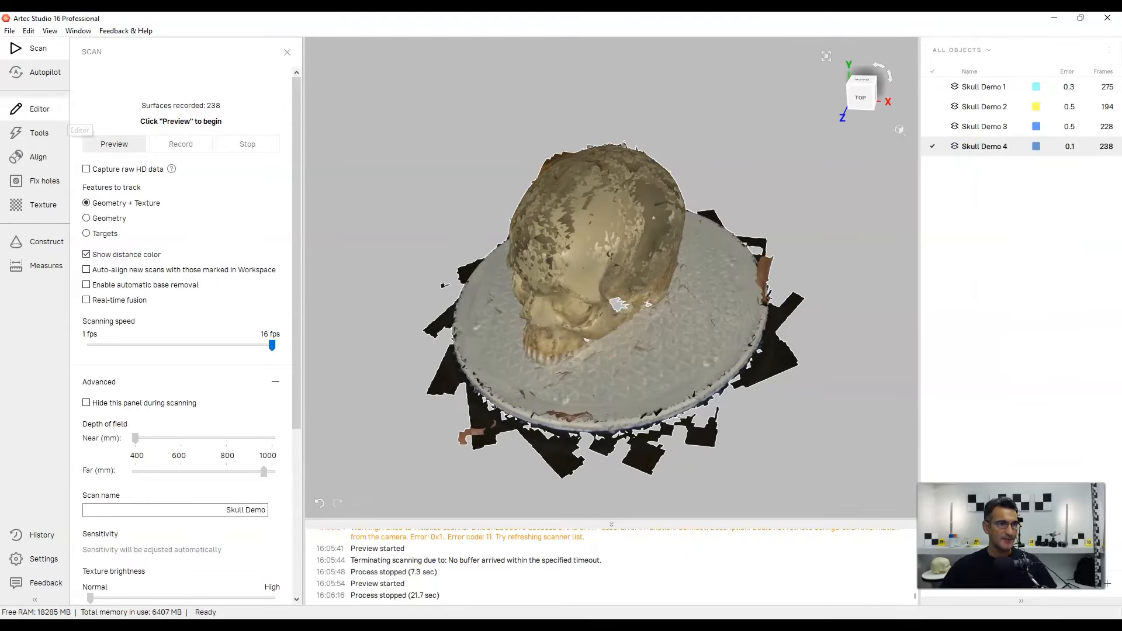
Erase the turntable surface beneath the skull in Skull Demo 4 using the Eraser's cutoff-plane selection
click(40, 109)
drag(616, 306, 605, 310)
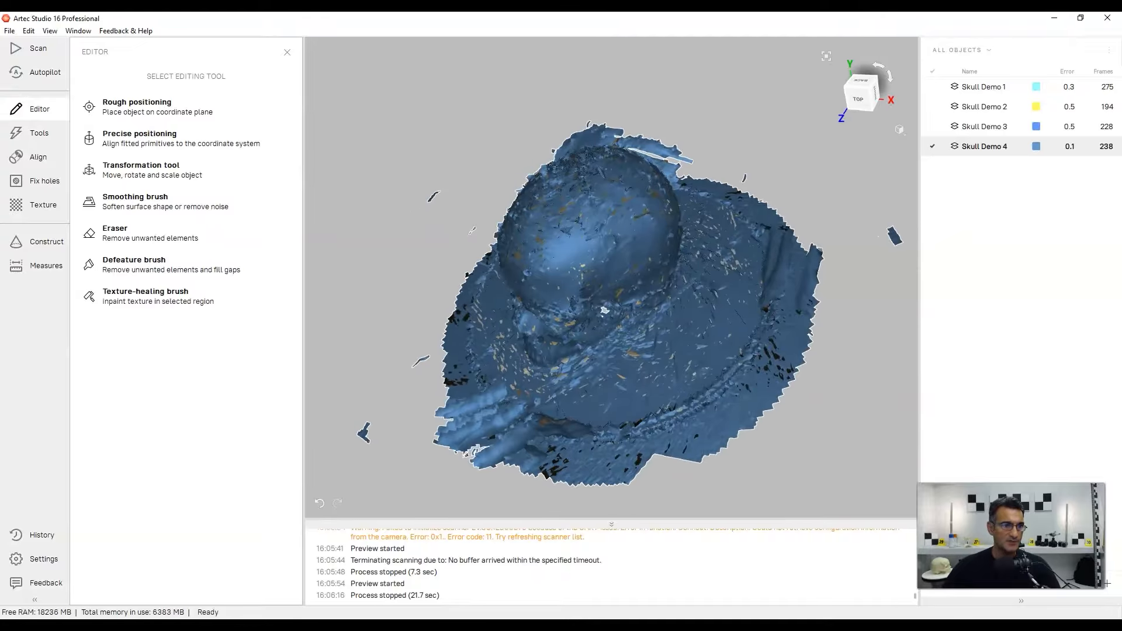
key(e)
click(90, 174)
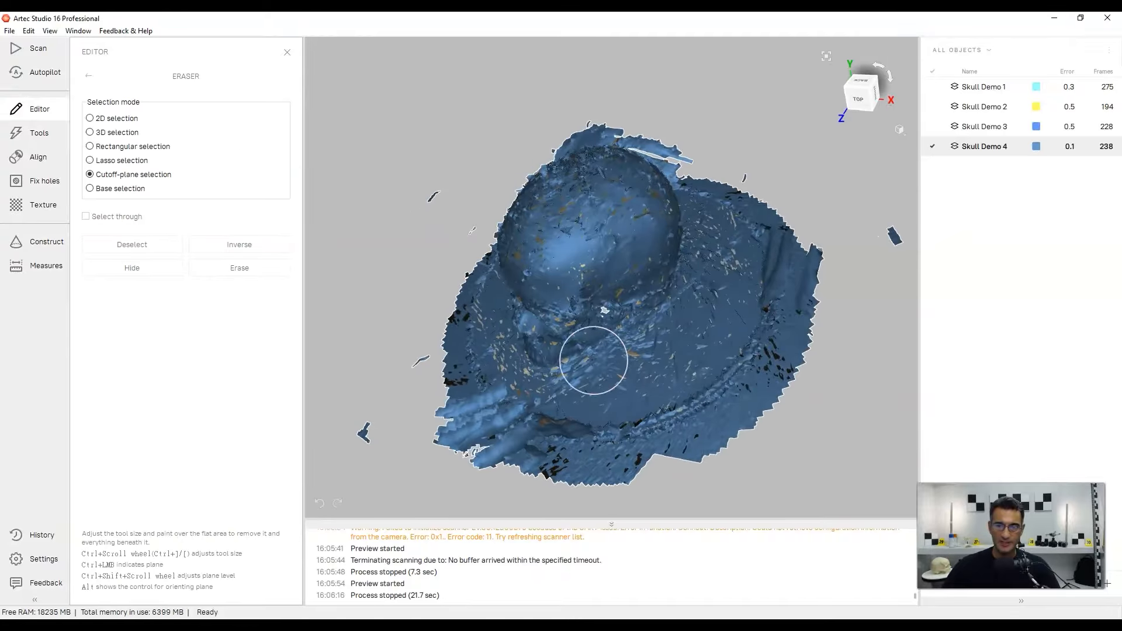
mouse_move(617, 394)
ctrl+mouse_down()
mouse_move(691, 333)
mouse_move(710, 257)
mouse_move(742, 225)
mouse_move(789, 217)
mouse_move(780, 274)
ctrl+mouse_up()
ctrl+shift+scroll(690, 332, up, 3)
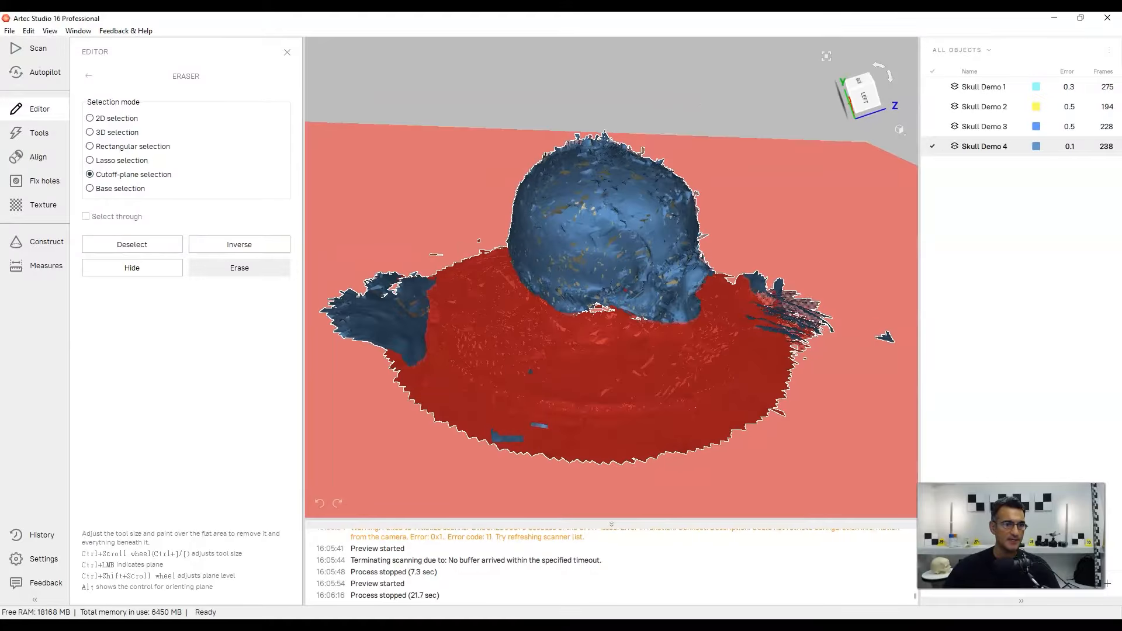
click(240, 268)
Lasso the skull in Skull Demo 4, invert the selection and erase the hands and stray fragments around it
mouse_move(503, 257)
mouse_down()
mouse_move(507, 357)
mouse_move(517, 358)
mouse_up()
click(121, 160)
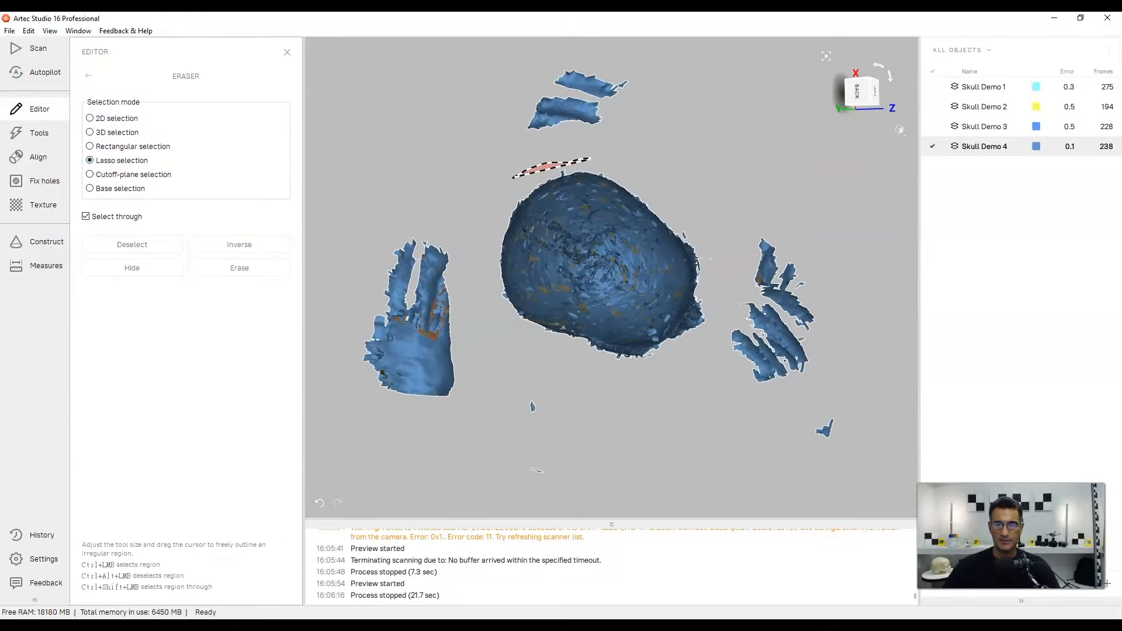
mouse_move(590, 158)
mouse_down()
mouse_move(723, 266)
mouse_move(661, 379)
mouse_move(546, 383)
mouse_move(510, 180)
mouse_up()
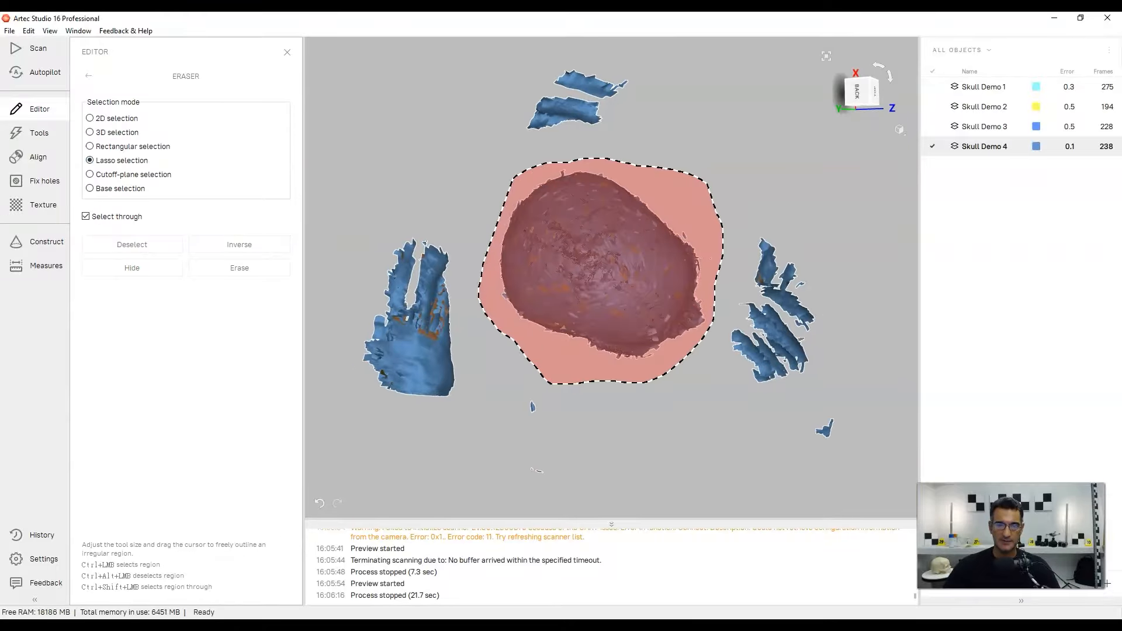
click(239, 244)
click(240, 268)
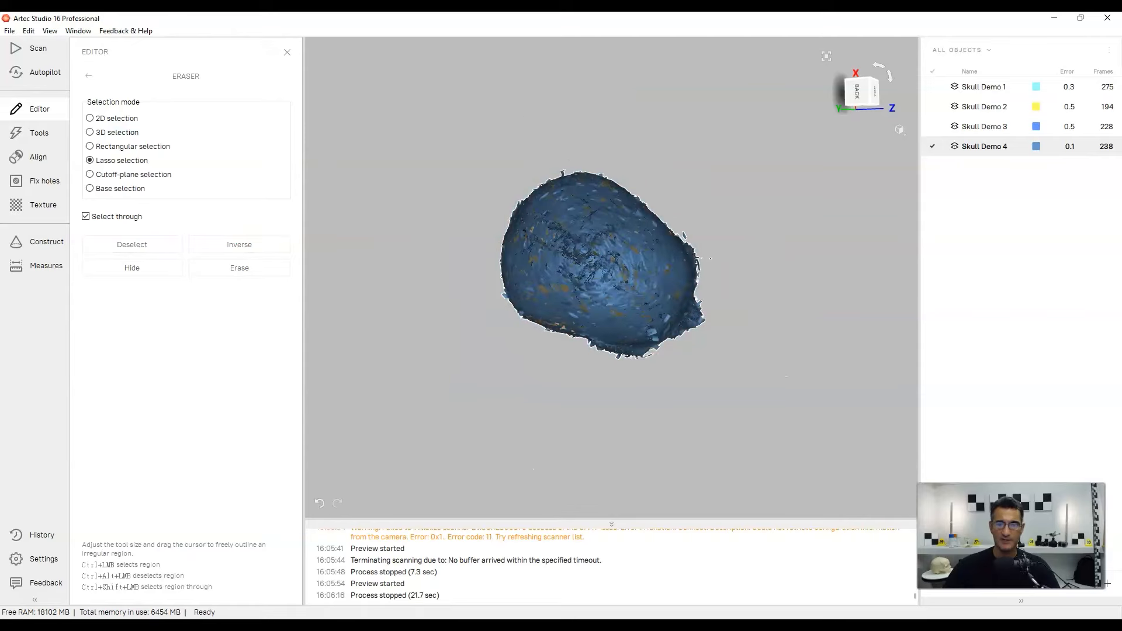
Show Skull Demo 1, Skull Demo 2 and Skull Demo 3 together with the cleaned Skull Demo 4
drag(596, 339, 602, 252)
click(932, 126)
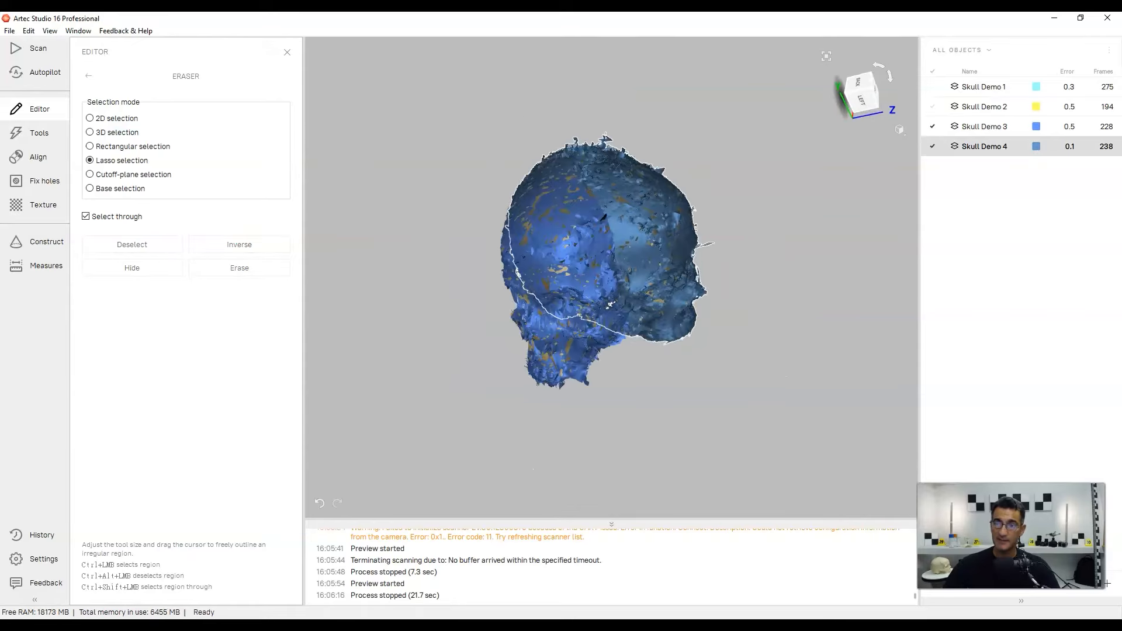
click(932, 107)
click(933, 87)
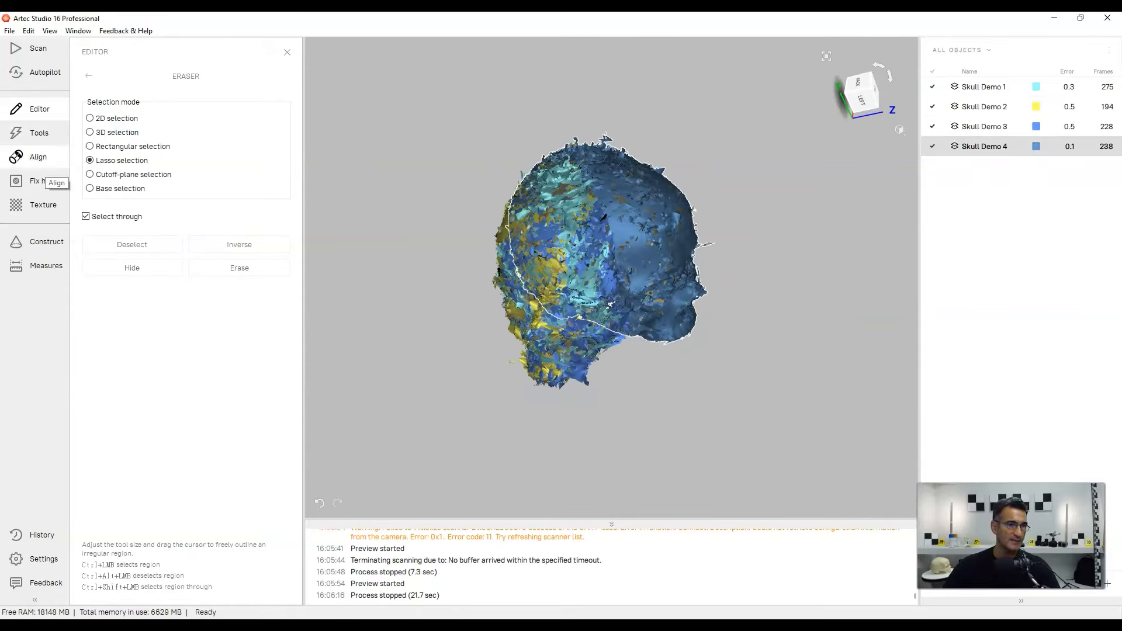
click(35, 157)
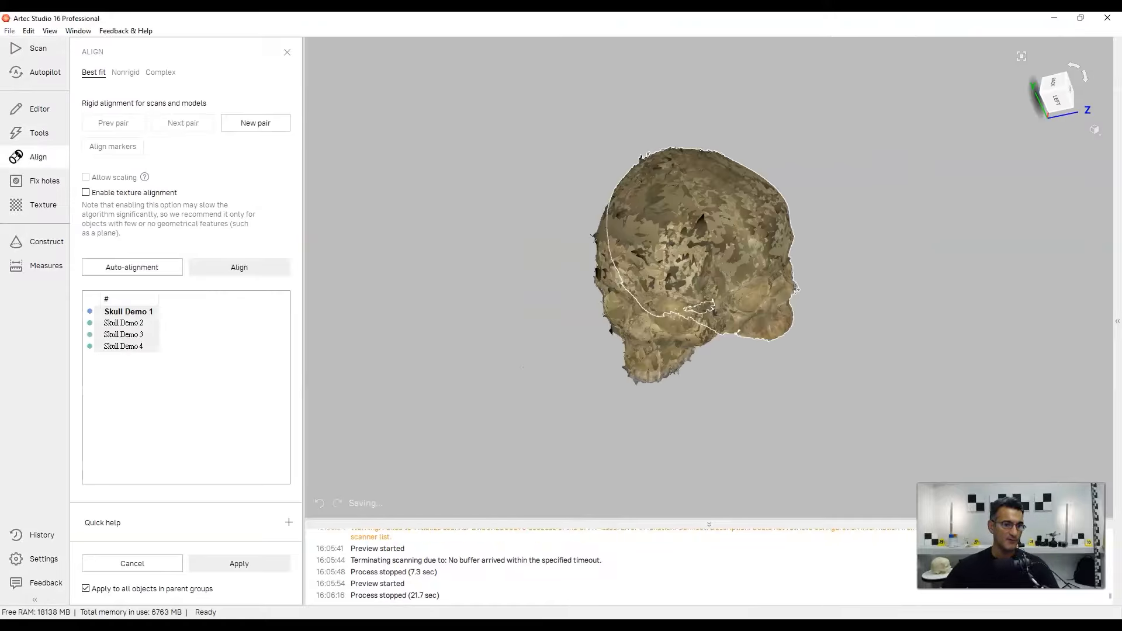
click(132, 268)
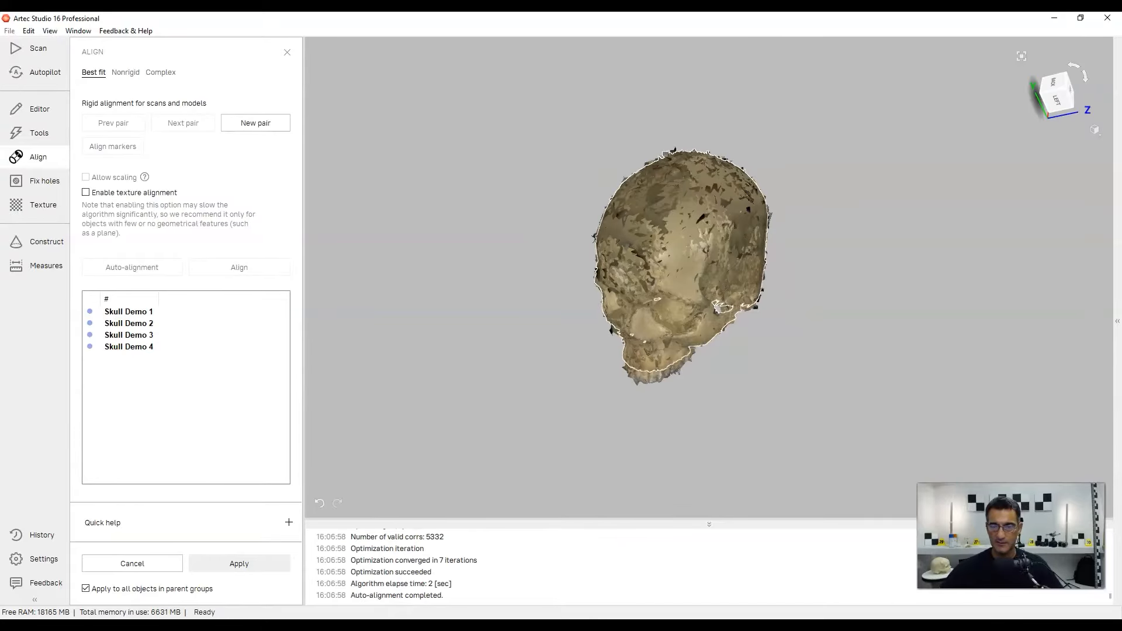
drag(654, 339, 687, 304)
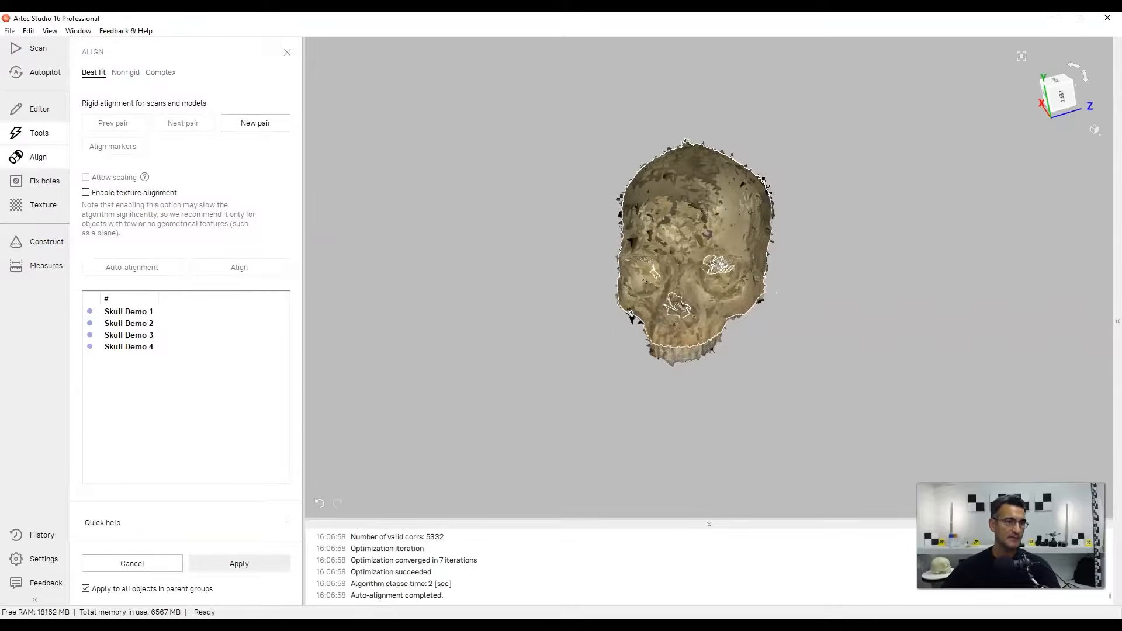
click(35, 133)
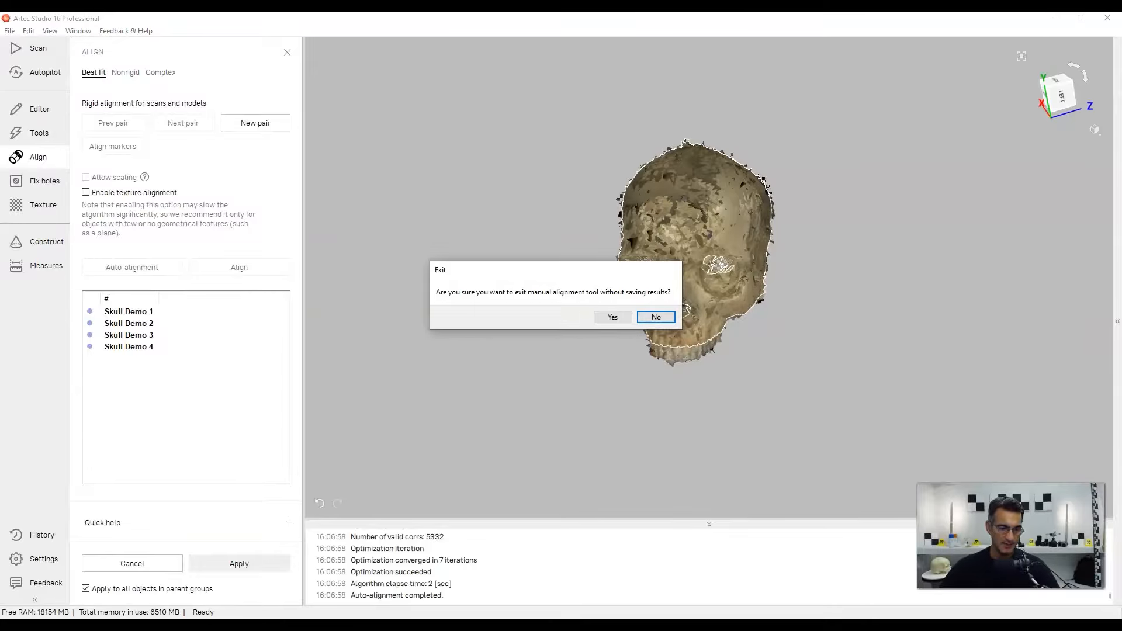
click(613, 317)
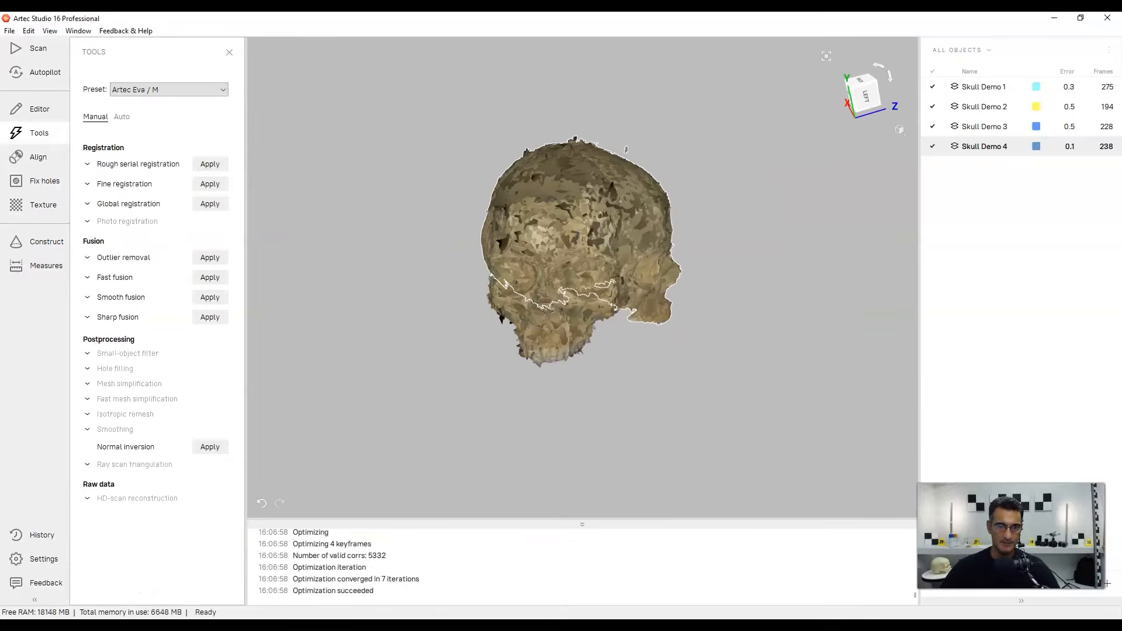
Run best-fit auto-alignment on all four skull scans and apply the alignment
click(35, 156)
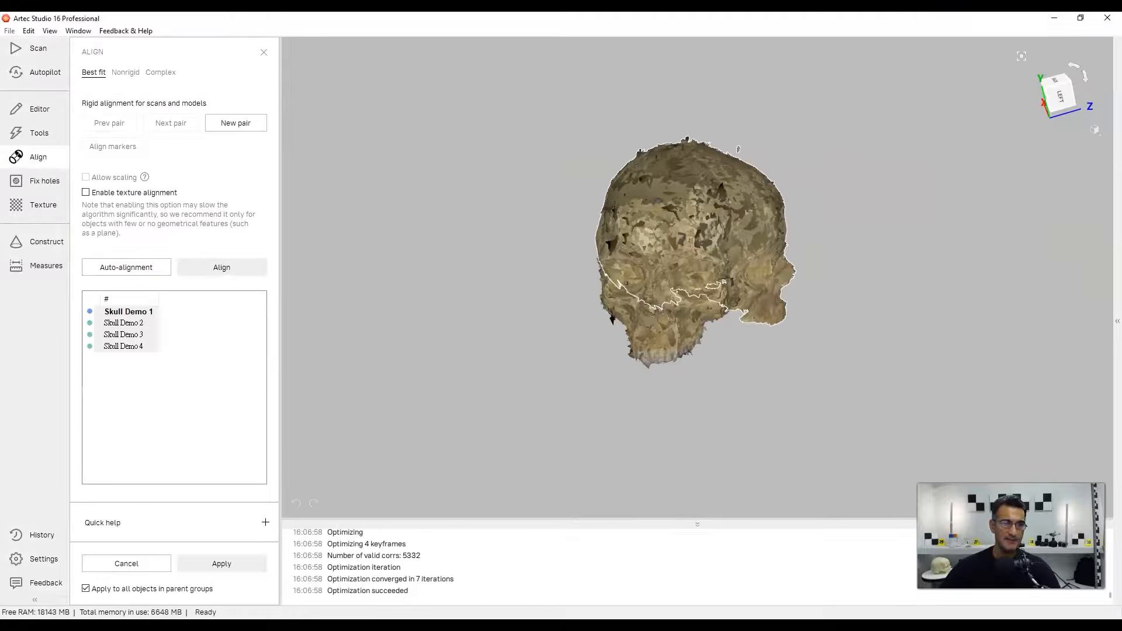
click(126, 267)
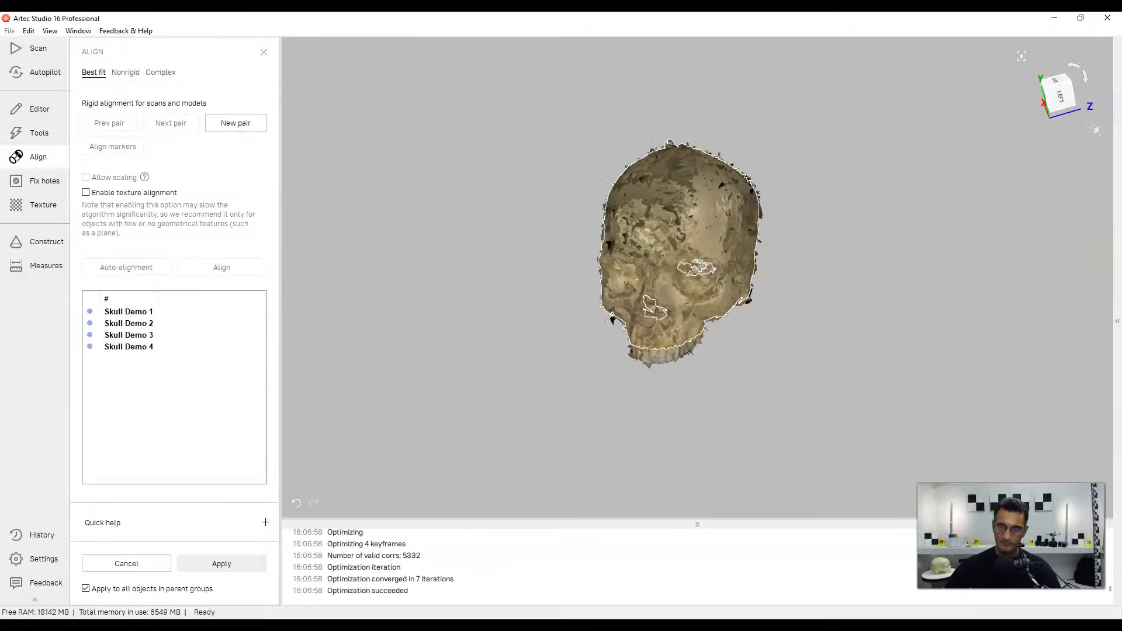
click(221, 564)
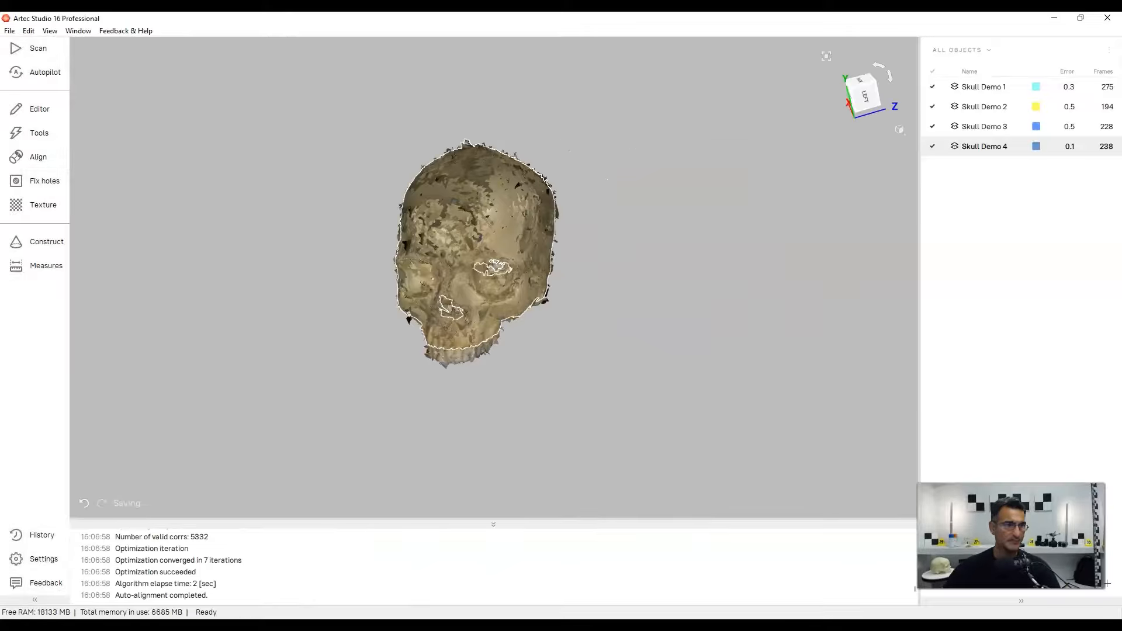
Check the four aligned scans around the face and teeth and run global registration on them
drag(468, 263, 509, 263)
click(39, 133)
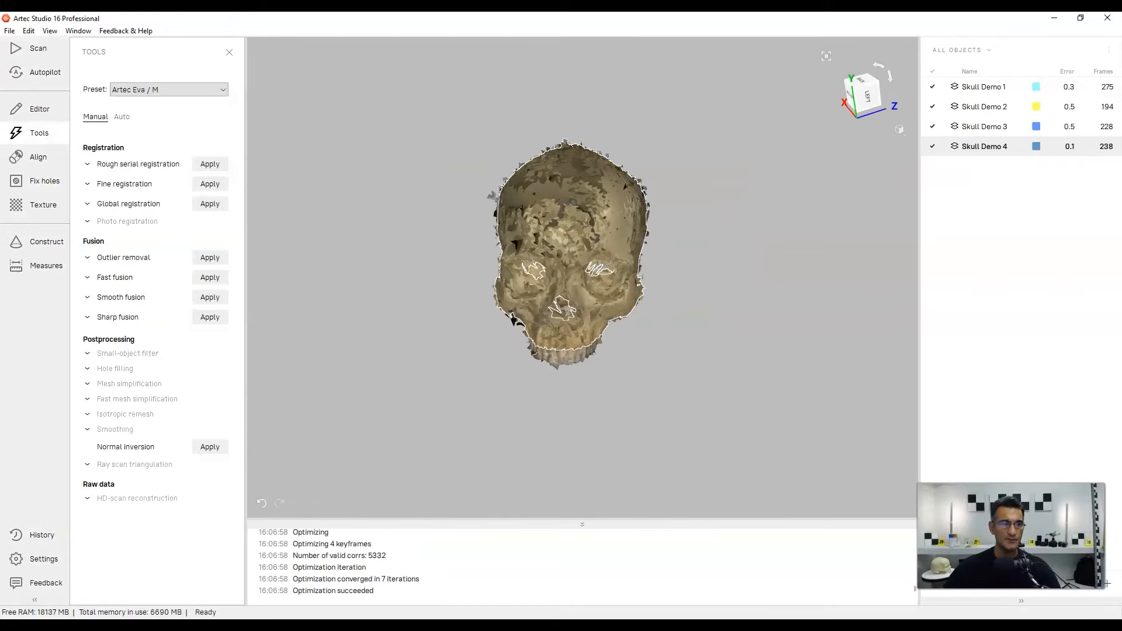
scroll(630, 354, up, 4)
drag(629, 354, 742, 351)
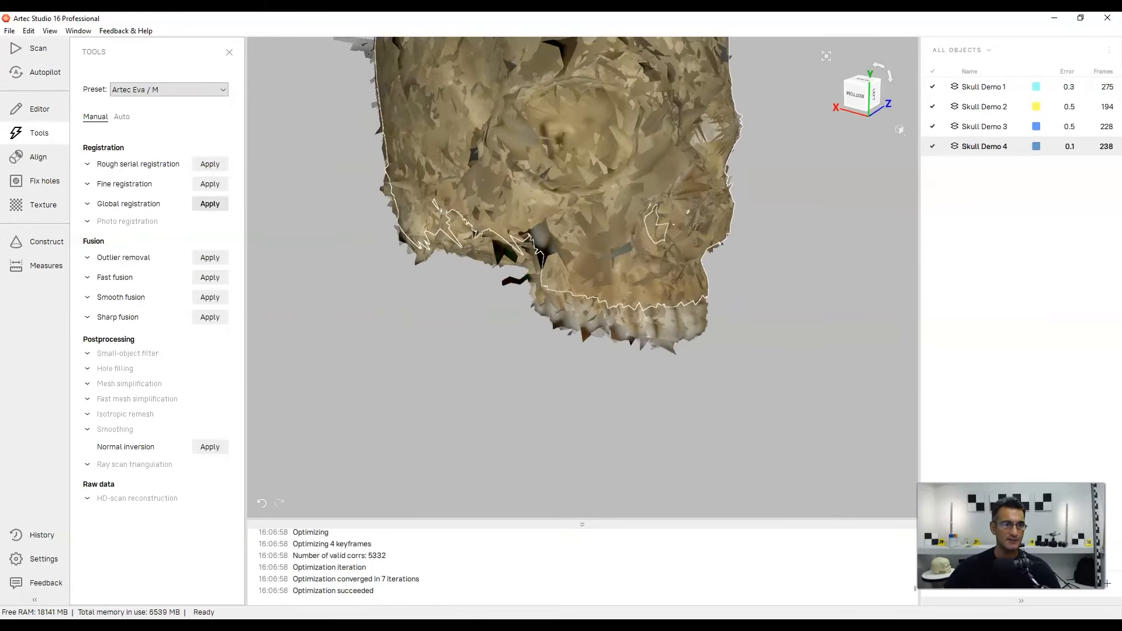
click(210, 203)
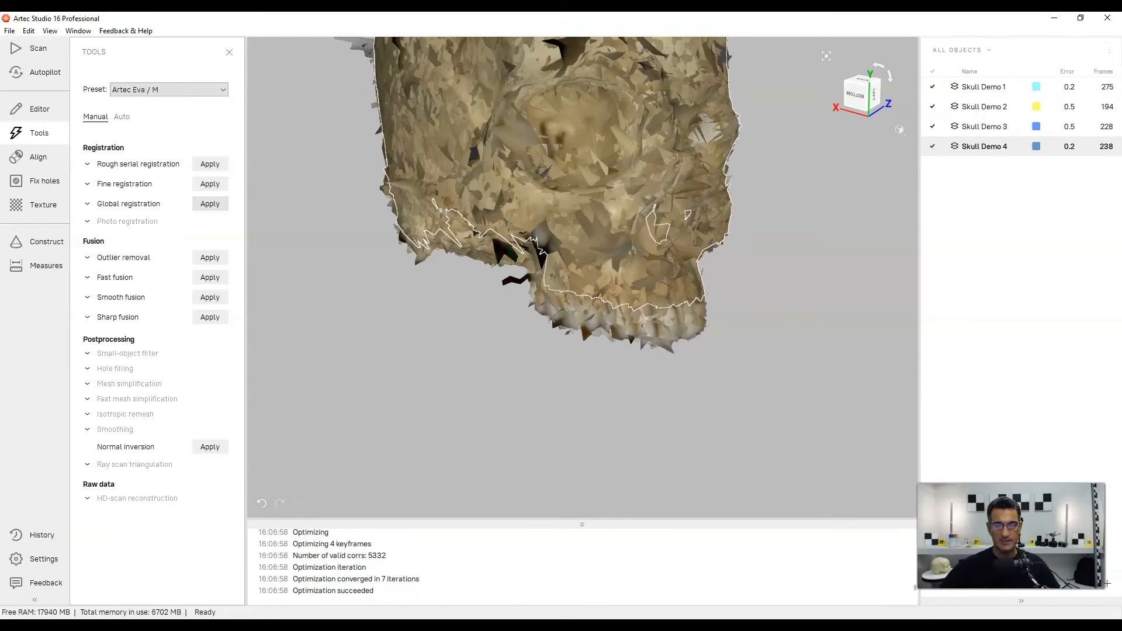
Inspect the registered scans from several sides and merge all four into one mesh with Sharp fusion
scroll(388, 140, down, 5)
middle_drag(389, 141, 555, 342)
drag(556, 342, 497, 415)
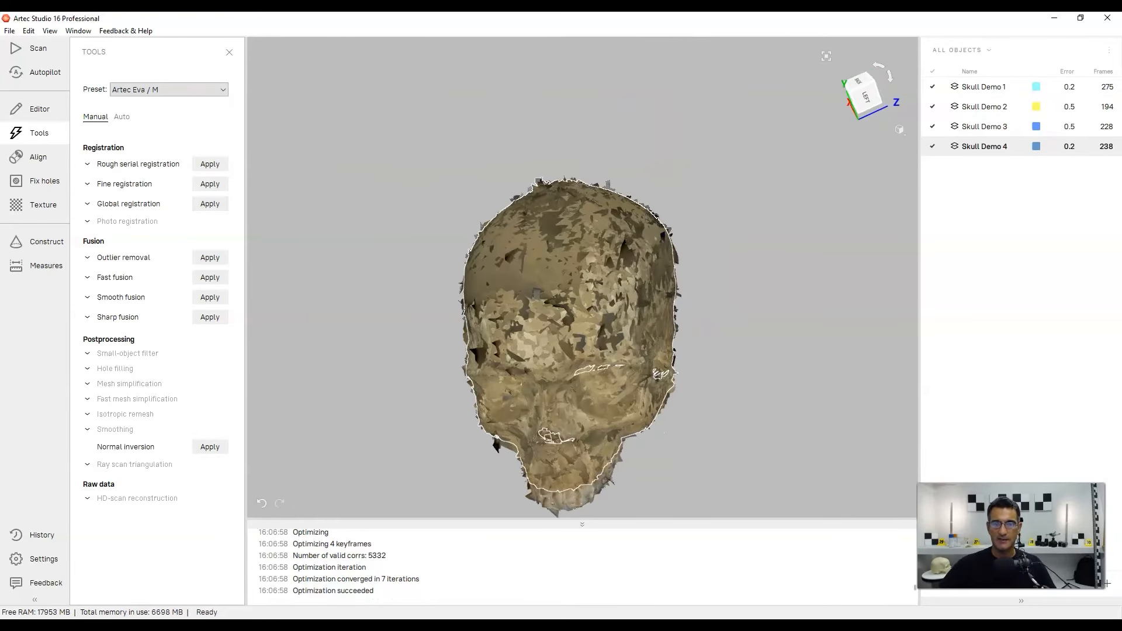
middle_drag(497, 415, 503, 374)
drag(503, 374, 660, 283)
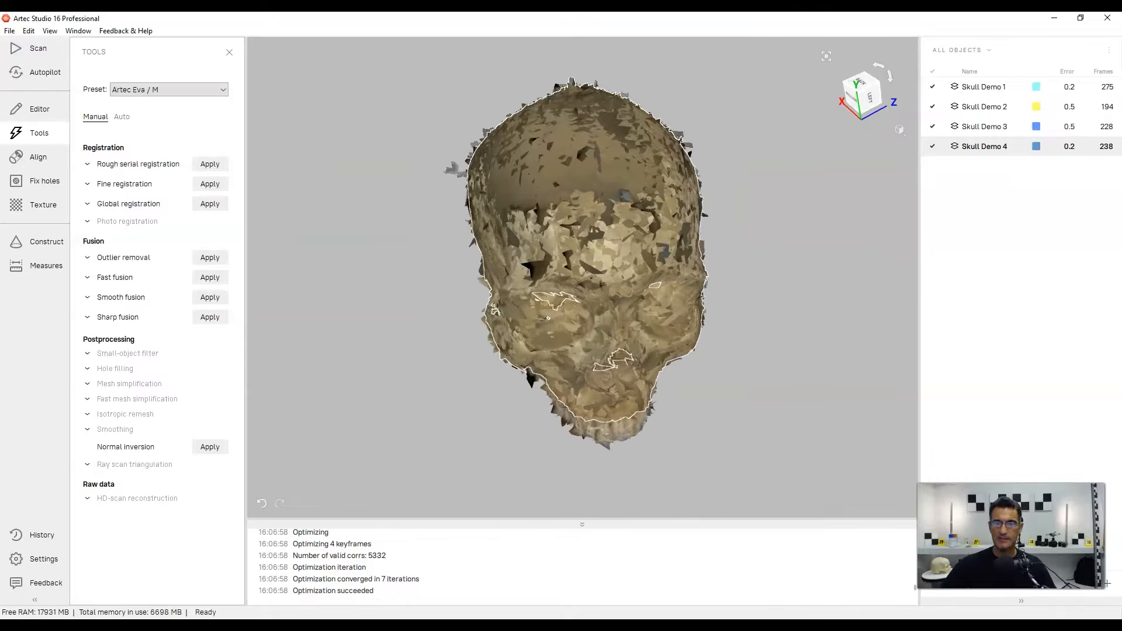
scroll(576, 260, up, 2)
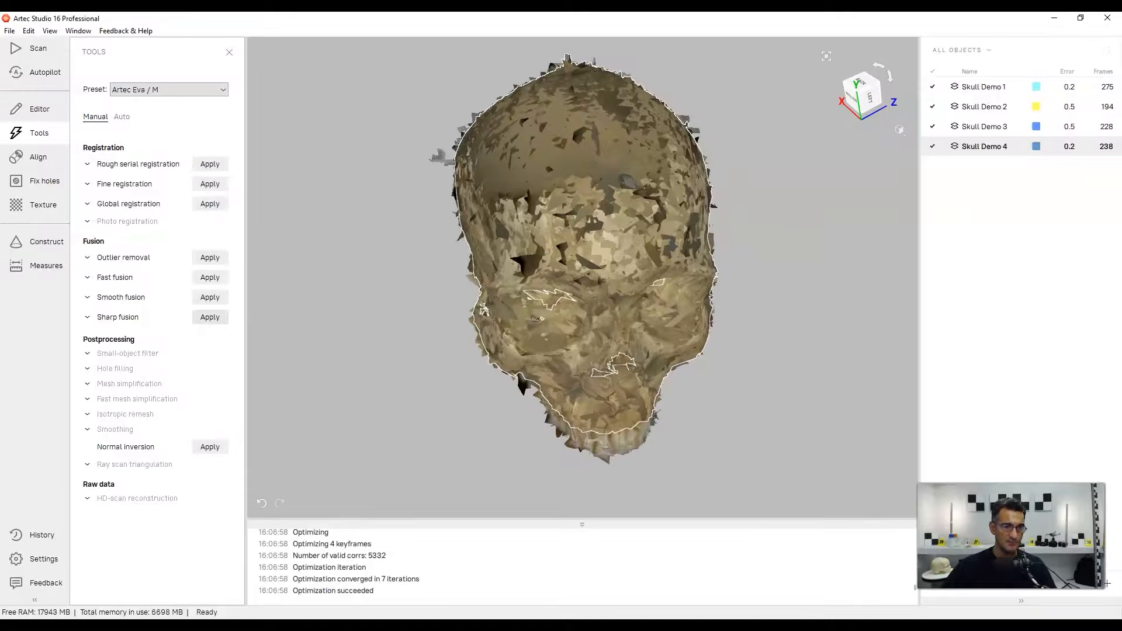
click(210, 316)
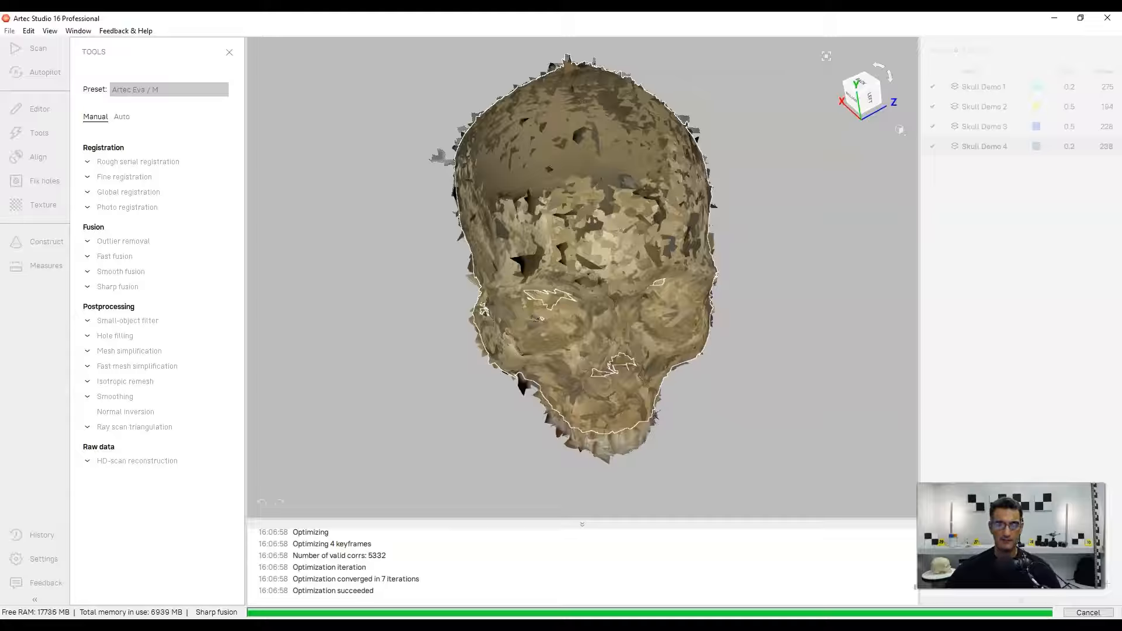
drag(561, 328, 646, 378)
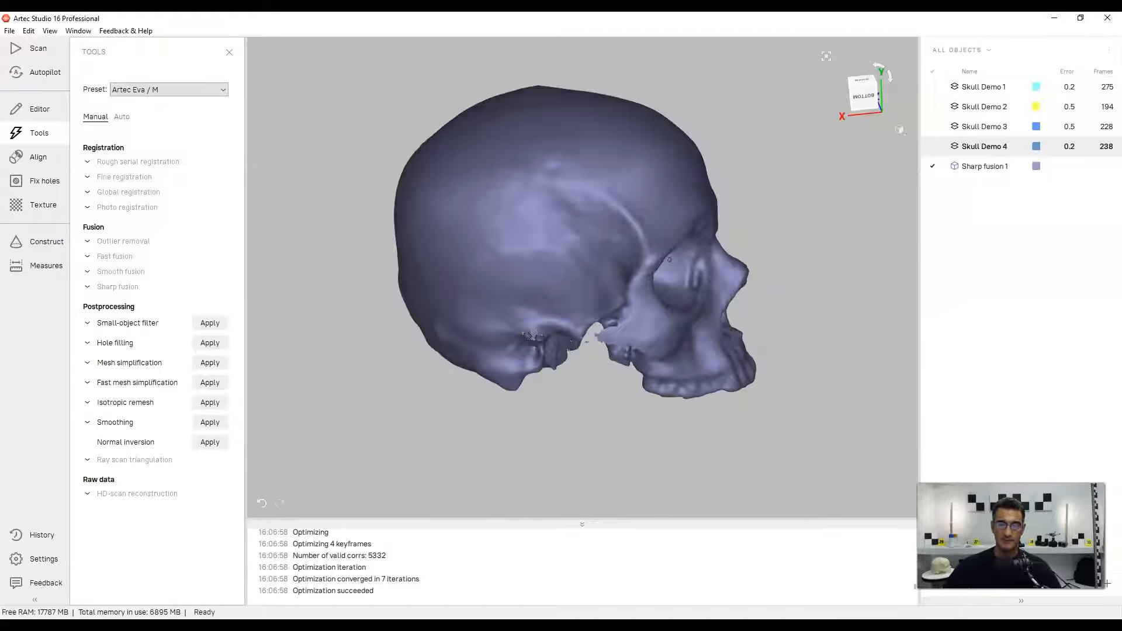
Check the fused skull from the face side and display its mesh as Wire over solid
drag(670, 259, 597, 425)
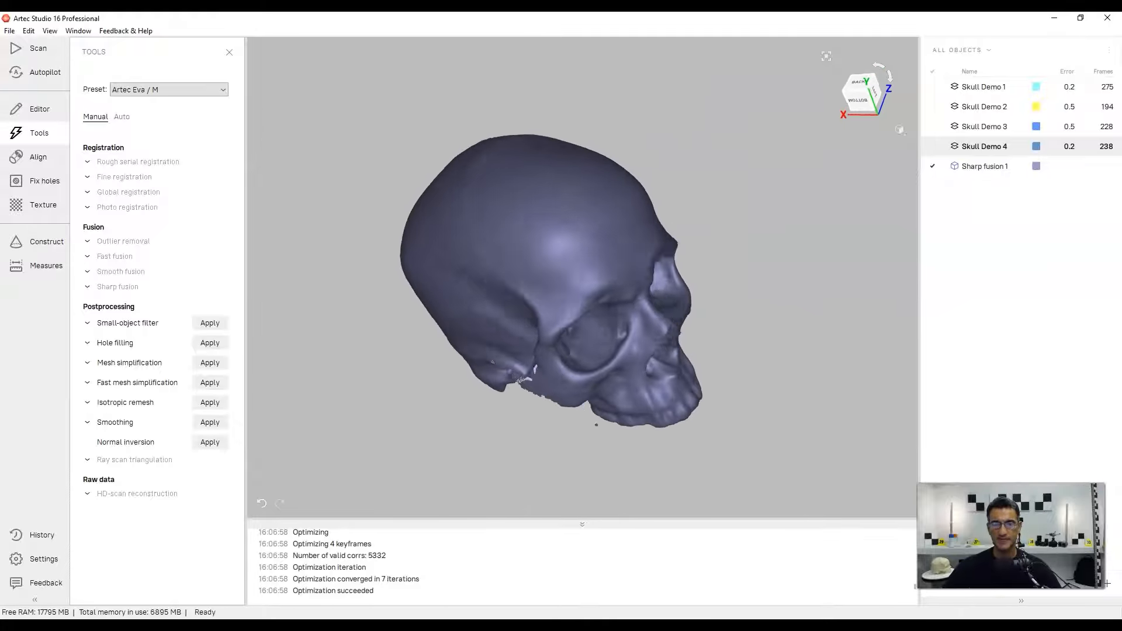
scroll(507, 298, up, 3)
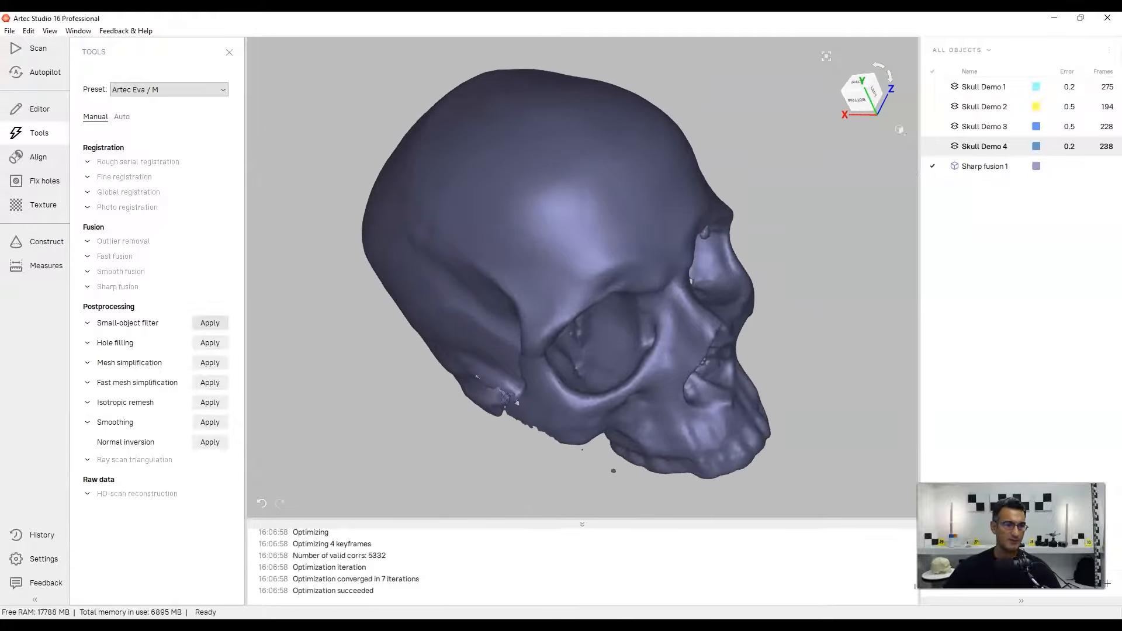
drag(517, 403, 556, 327)
click(900, 130)
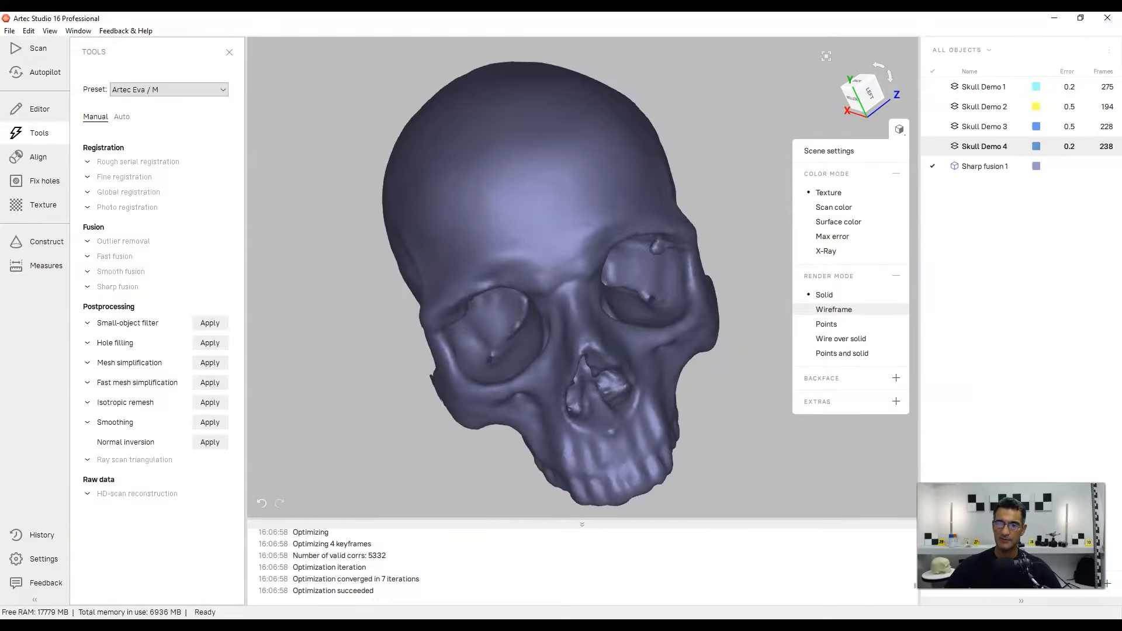
click(834, 310)
click(841, 338)
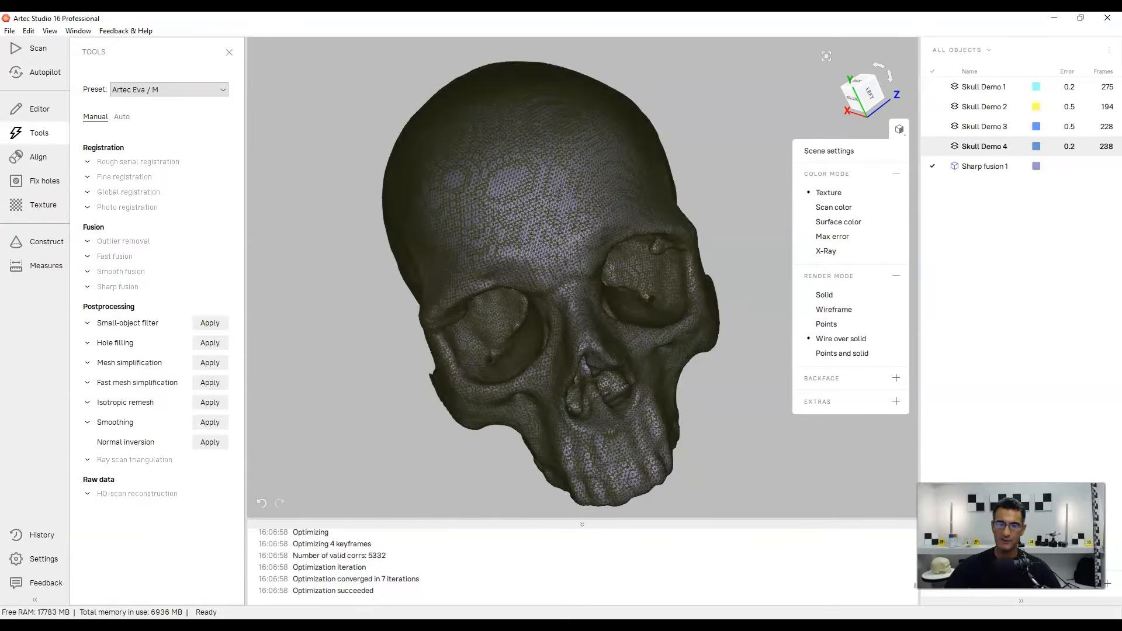
Check the triangle density of the fused skull up close and run Mesh simplification on it
drag(760, 351, 702, 354)
scroll(511, 278, up, 10)
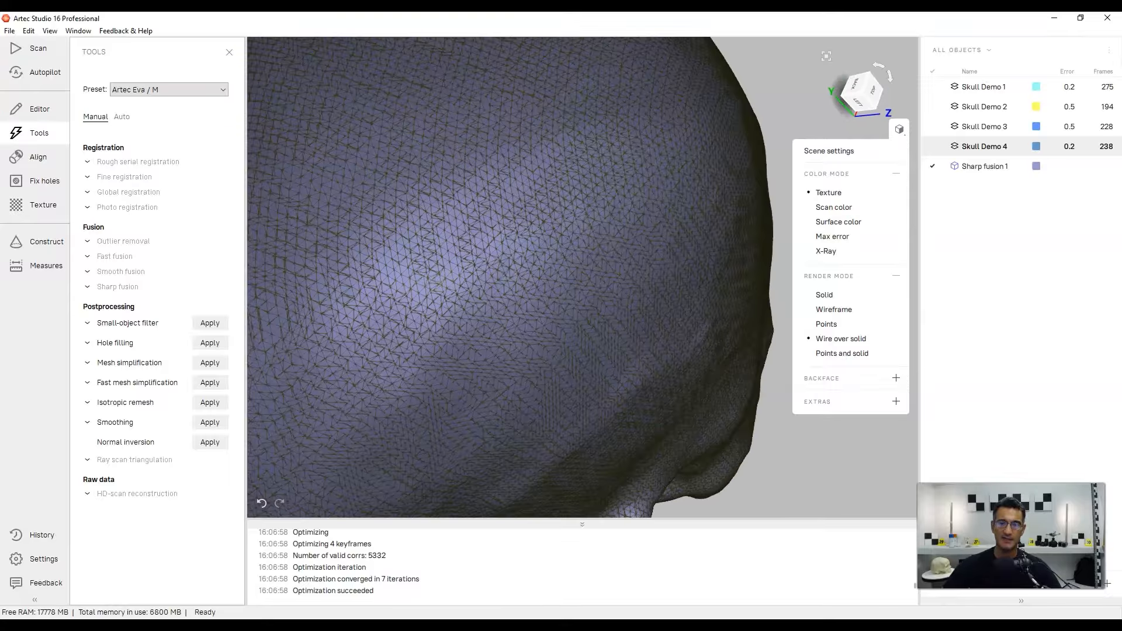
scroll(511, 278, down, 10)
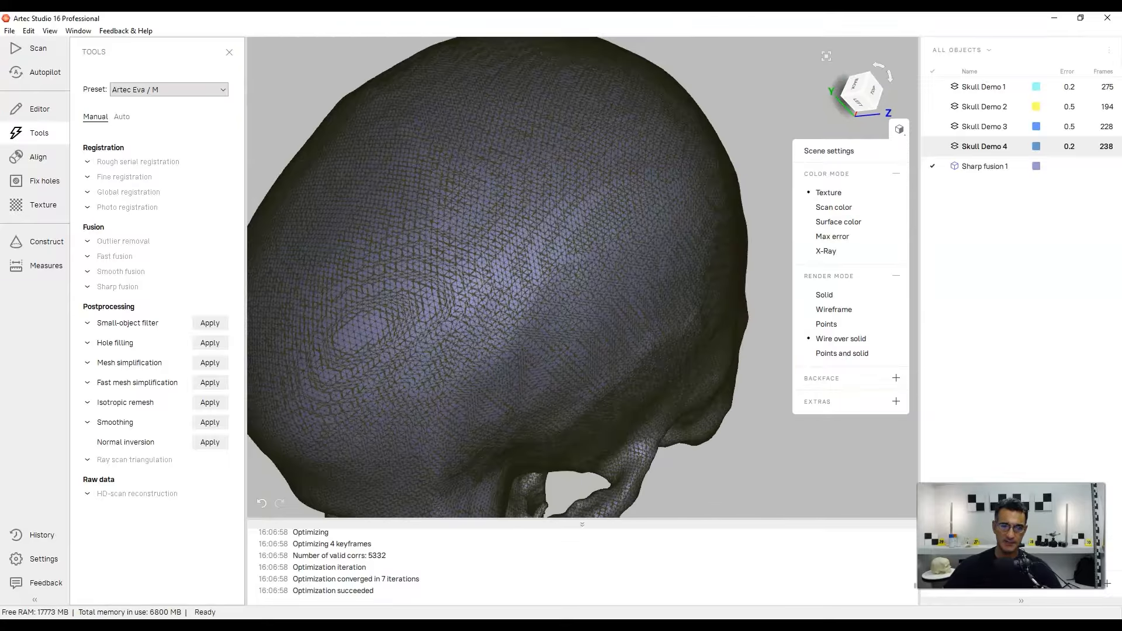
drag(511, 277, 599, 278)
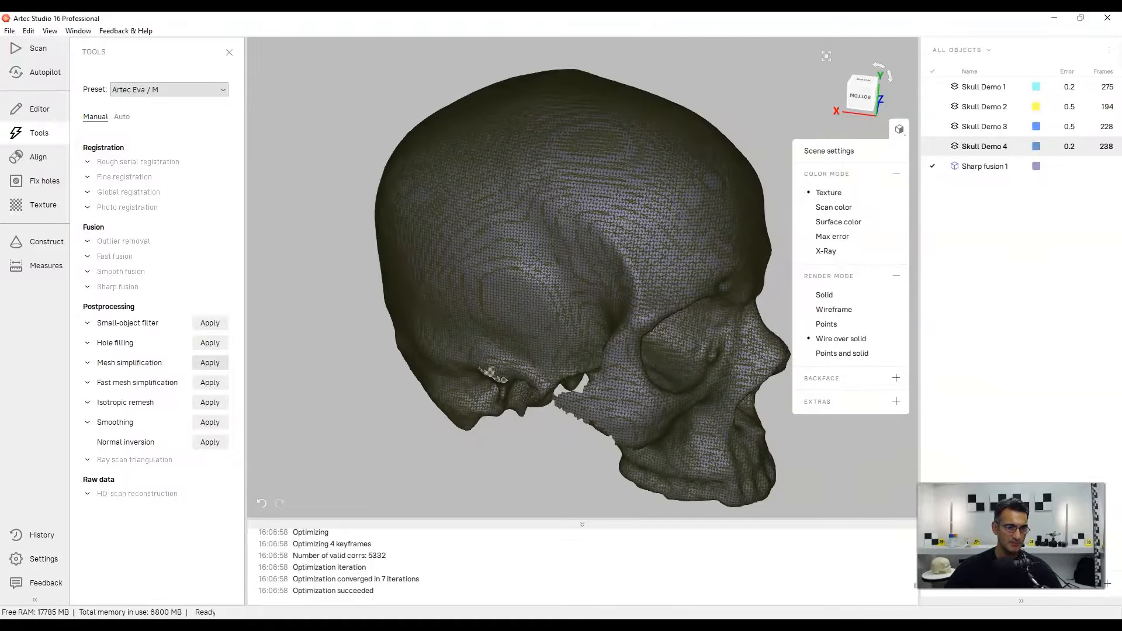
click(210, 363)
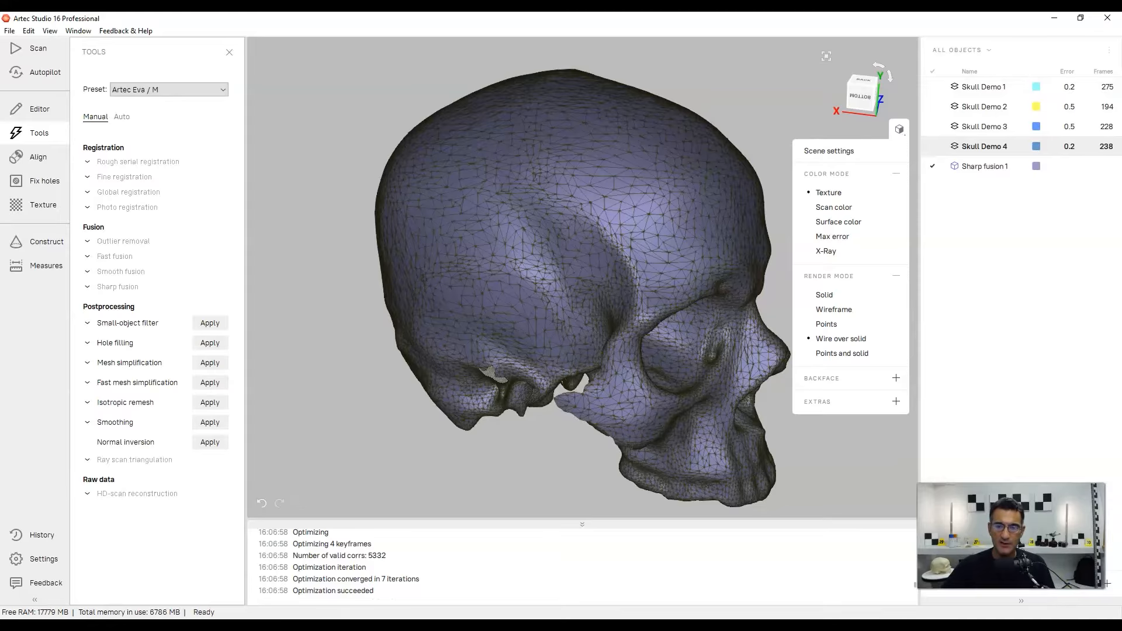
Examine the simplified triangles around the teeth, eye sockets and side of the skull
middle_drag(754, 464, 649, 318)
scroll(649, 319, up, 4)
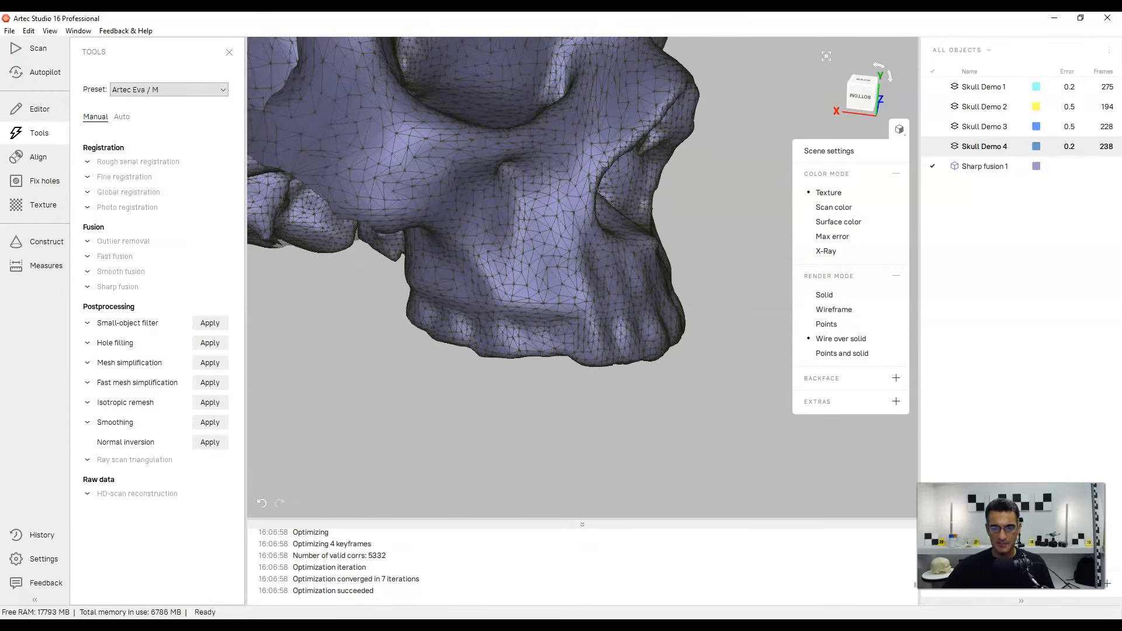
scroll(567, 313, down, 4)
drag(568, 313, 436, 380)
middle_drag(436, 380, 570, 430)
drag(570, 430, 453, 339)
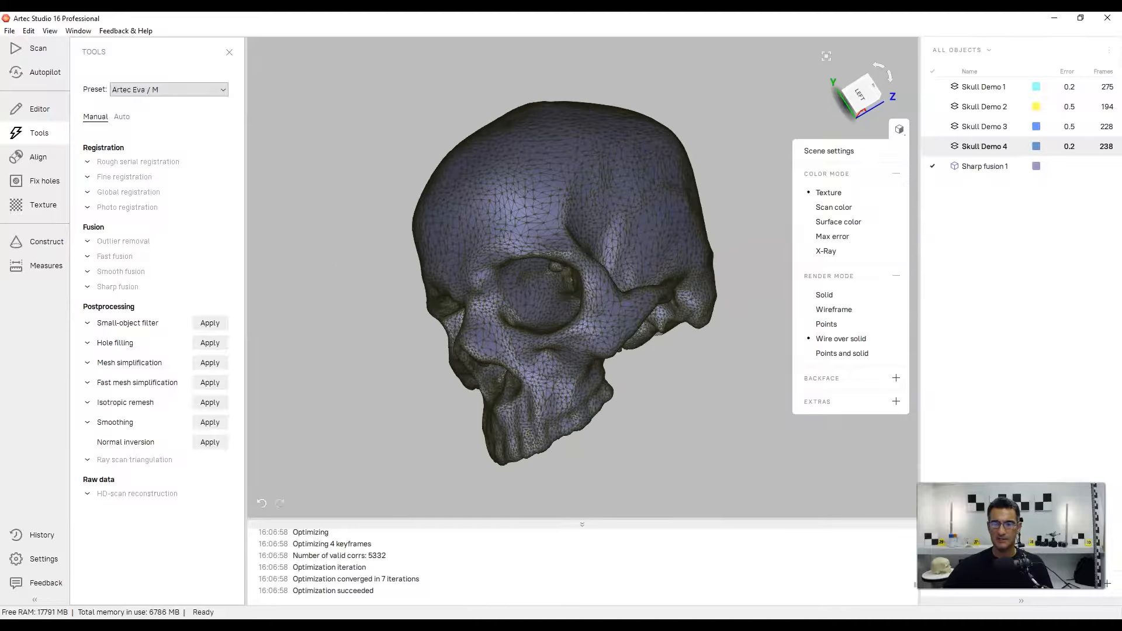
scroll(655, 345, up, 2)
middle_drag(656, 353, 669, 335)
scroll(667, 333, down, 1)
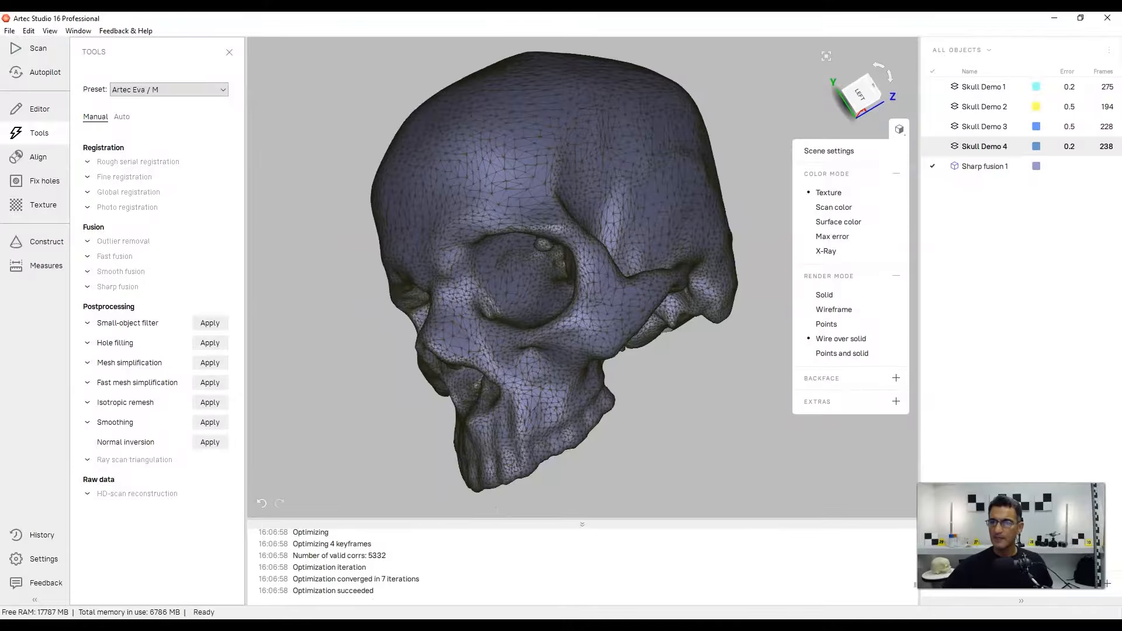
Set the render mode back to Solid and check the simplified skull's surface from the side
click(900, 129)
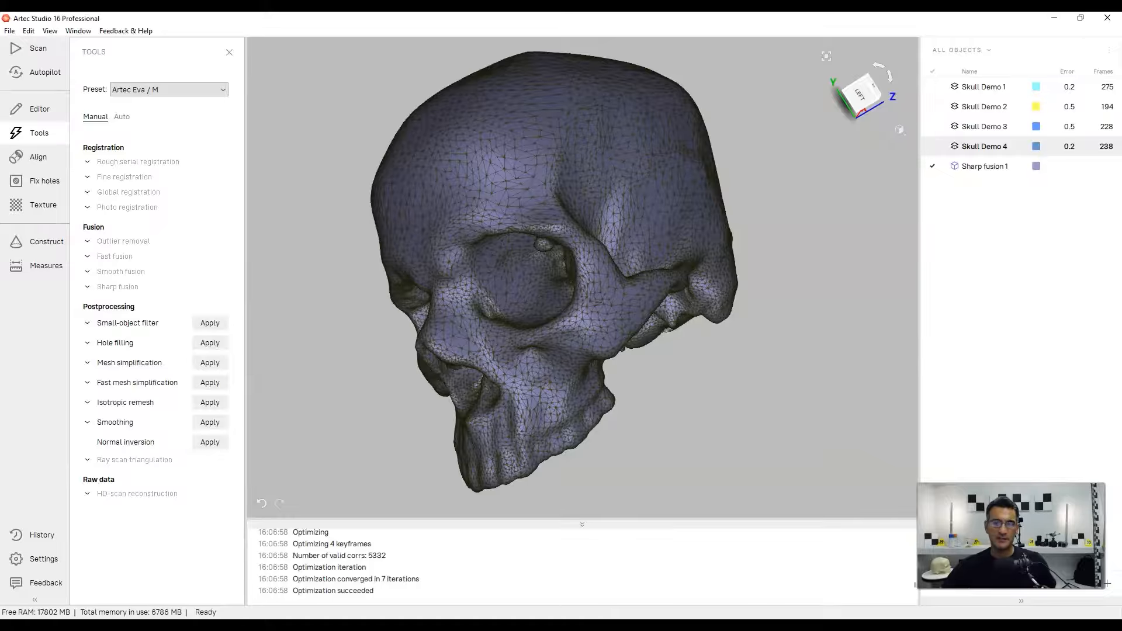
click(899, 129)
click(824, 294)
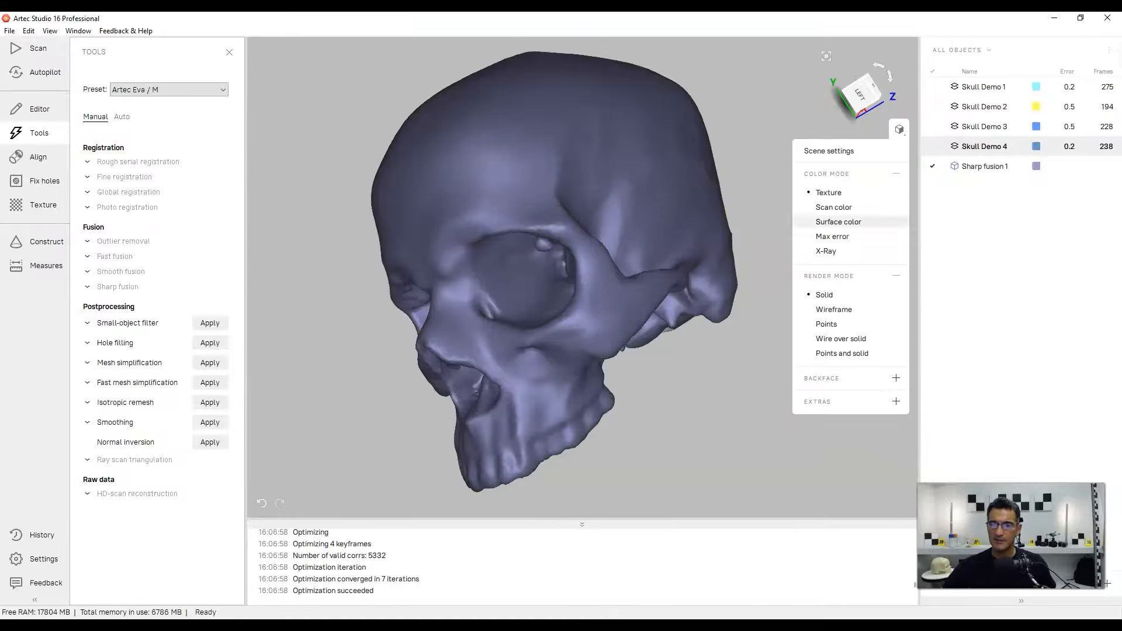
drag(669, 329, 627, 346)
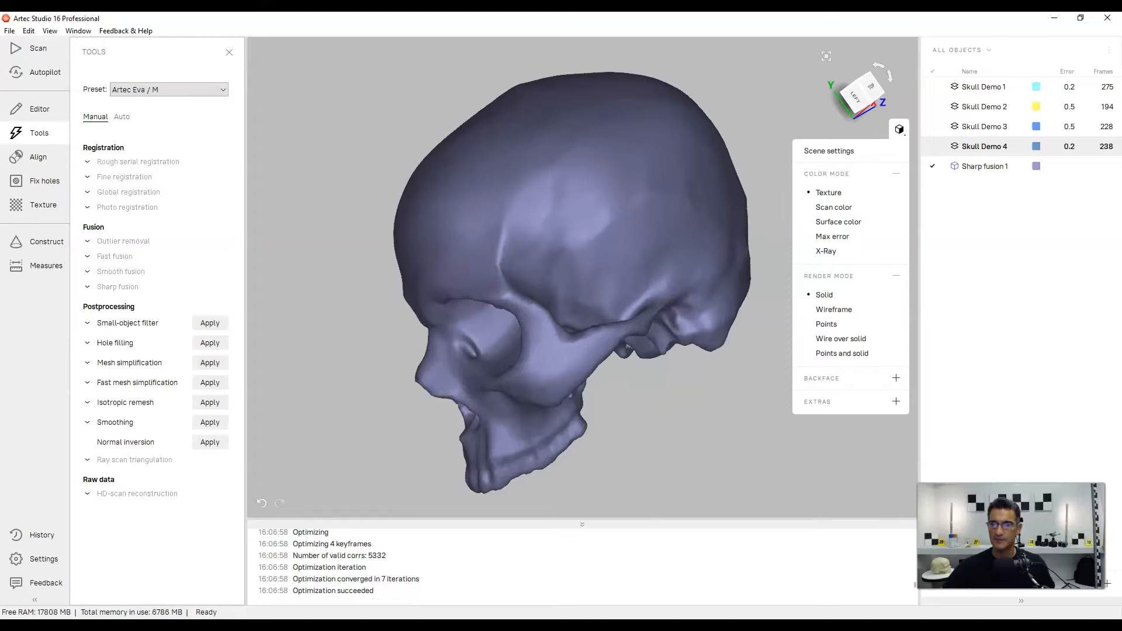
click(629, 346)
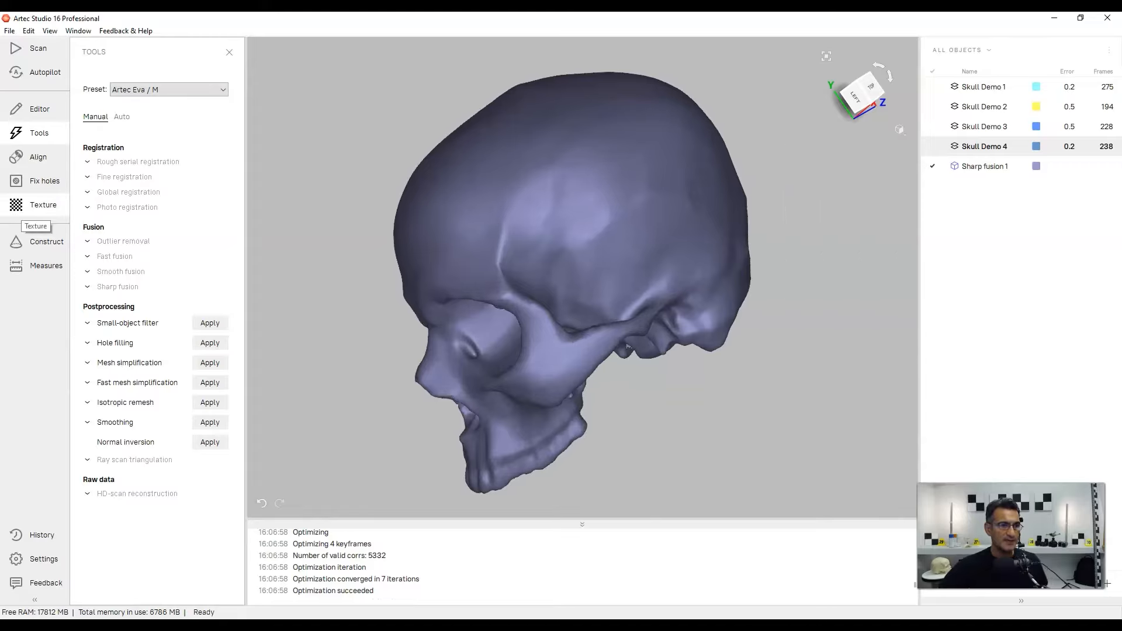
Texture Sharp fusion 1 in Preview mode at 4096x4096, using Skull Demo 1 through Skull Demo 4 as texture sources
click(36, 206)
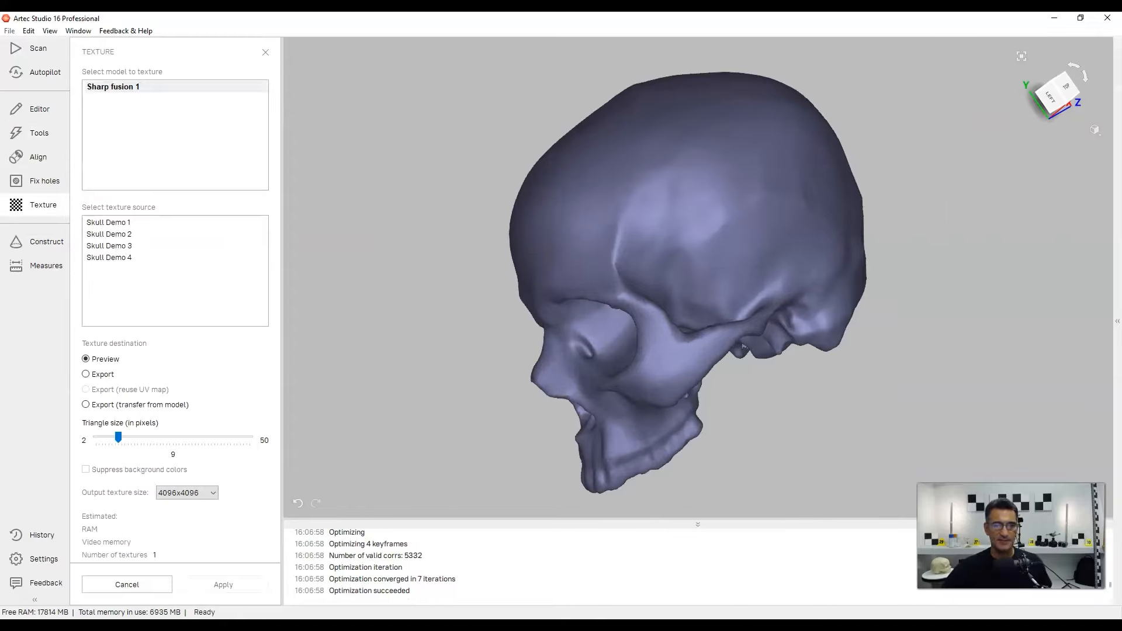
drag(701, 281, 641, 318)
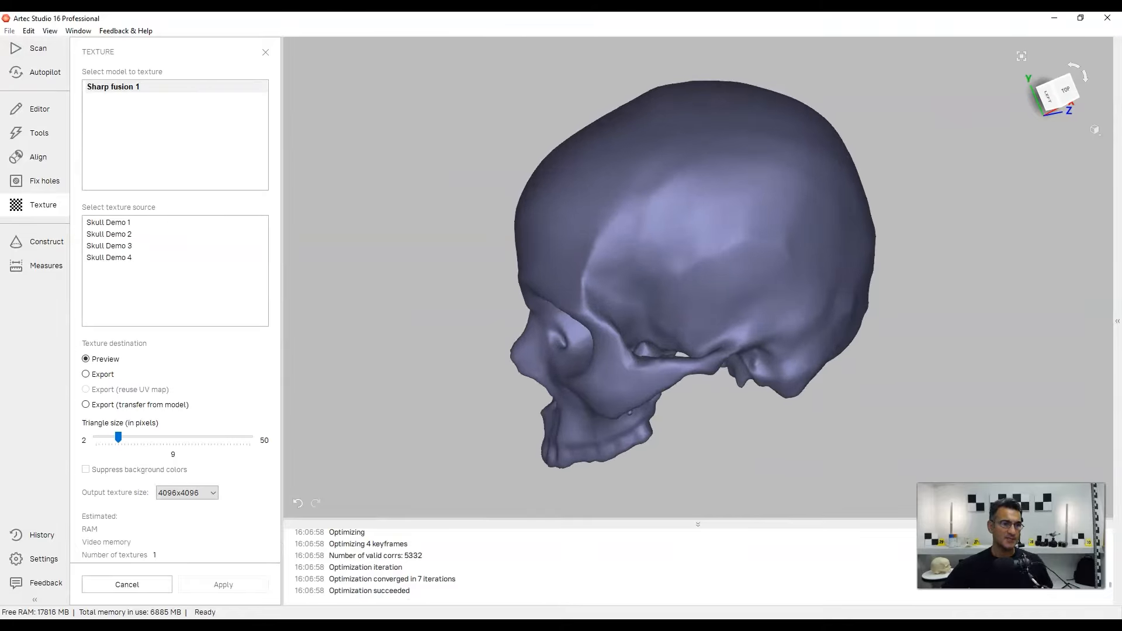
click(109, 222)
shift+click(110, 249)
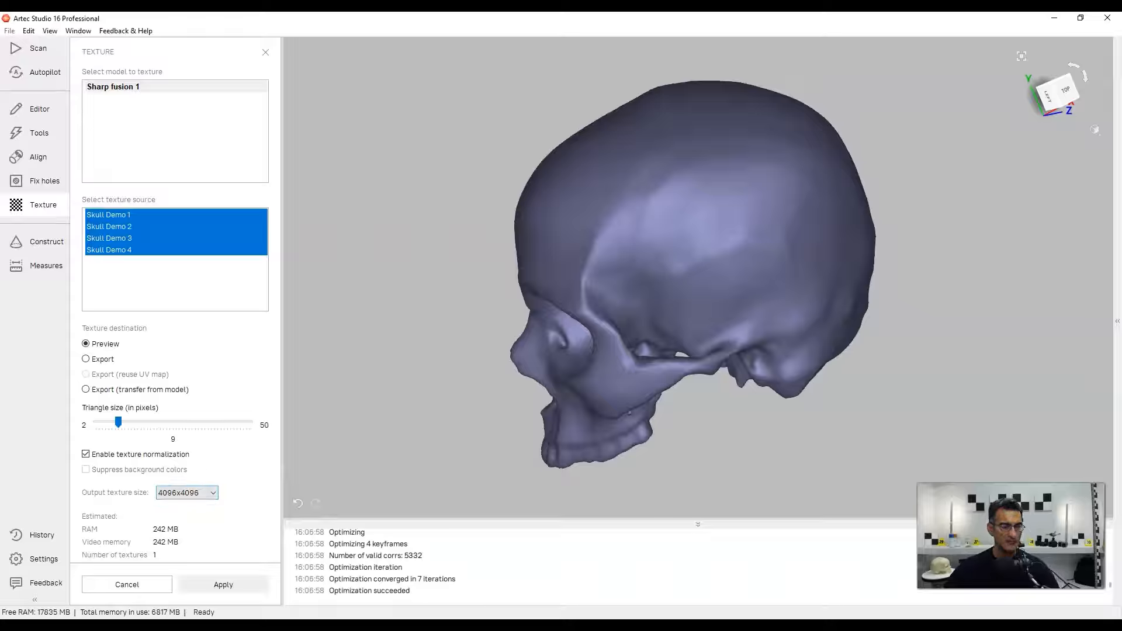
click(223, 584)
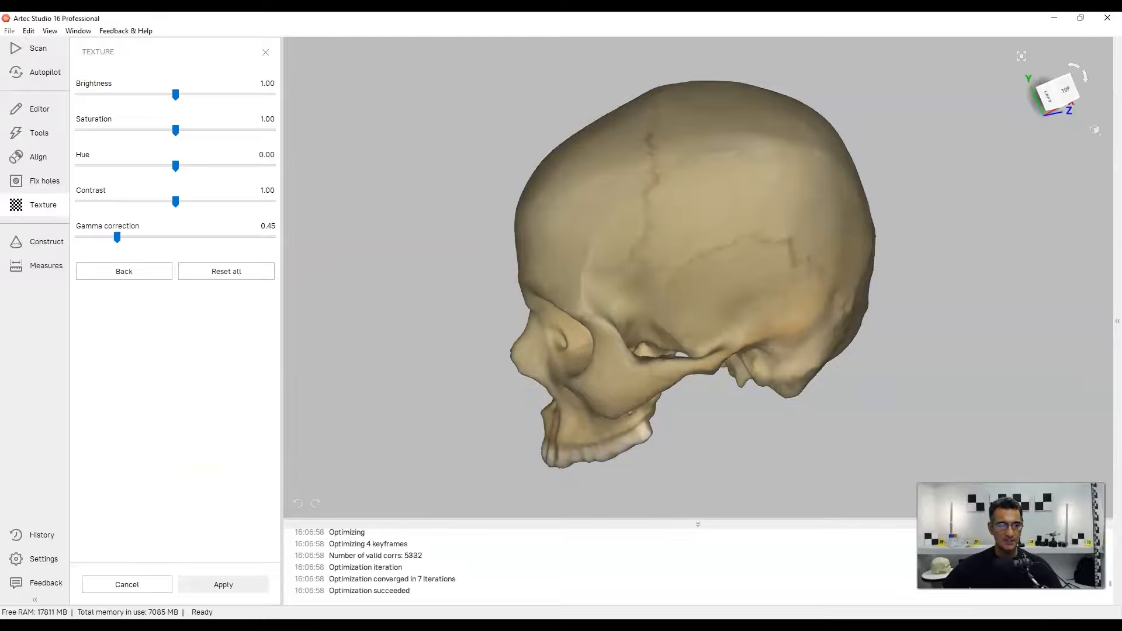
Adjust the skull texture to gamma correction 0.39, contrast 1.50 and brightness 1.12, and apply it
drag(725, 281, 678, 285)
middle_drag(678, 285, 685, 269)
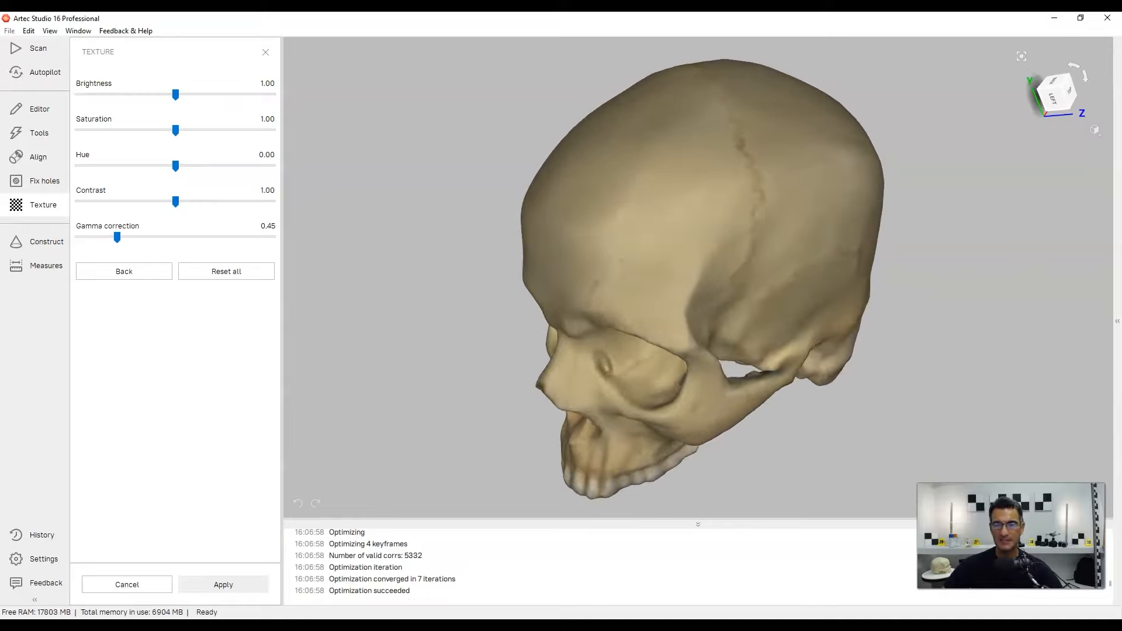
drag(686, 270, 669, 270)
middle_drag(669, 271, 663, 290)
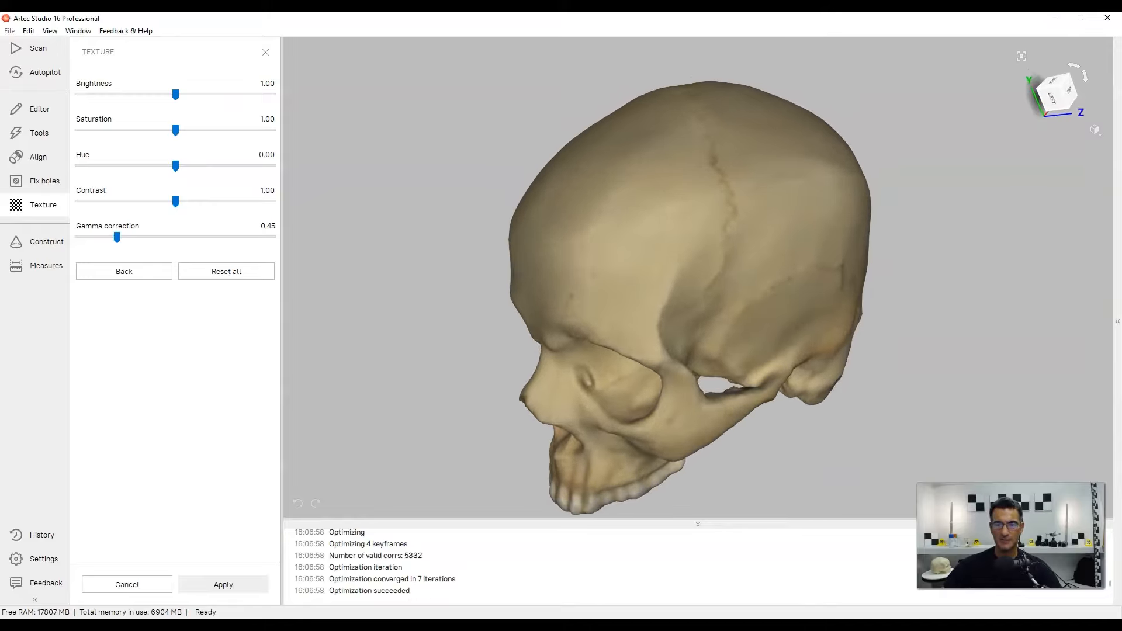
mouse_move(116, 237)
mouse_down()
mouse_move(138, 237)
mouse_move(83, 237)
mouse_move(99, 237)
mouse_up()
drag(175, 202, 199, 202)
drag(175, 95, 180, 94)
drag(456, 280, 649, 217)
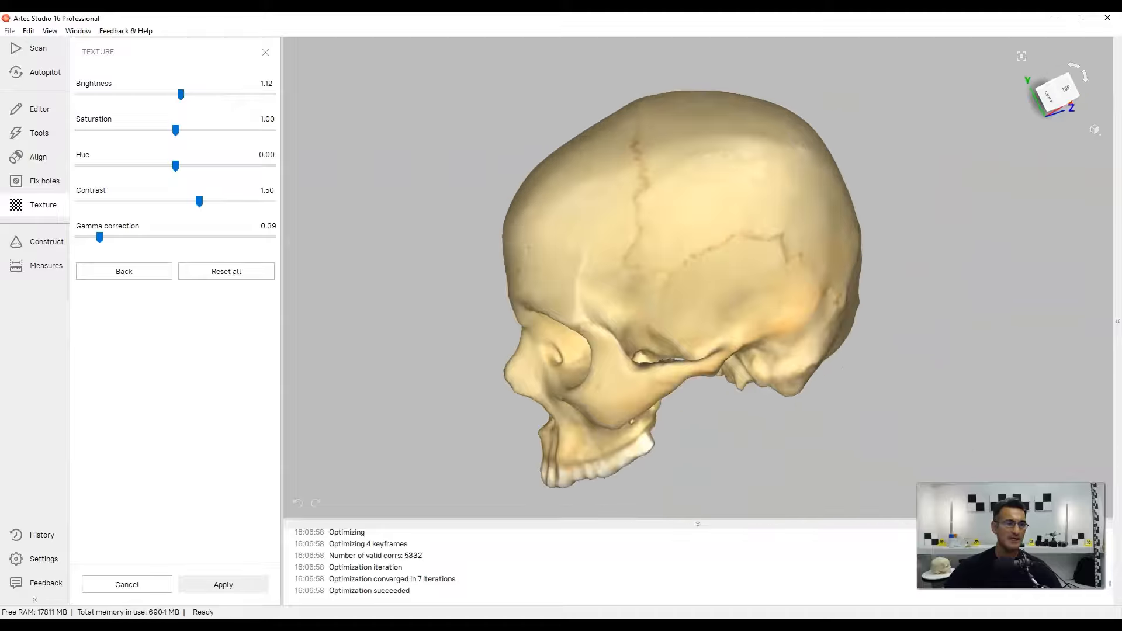
click(224, 585)
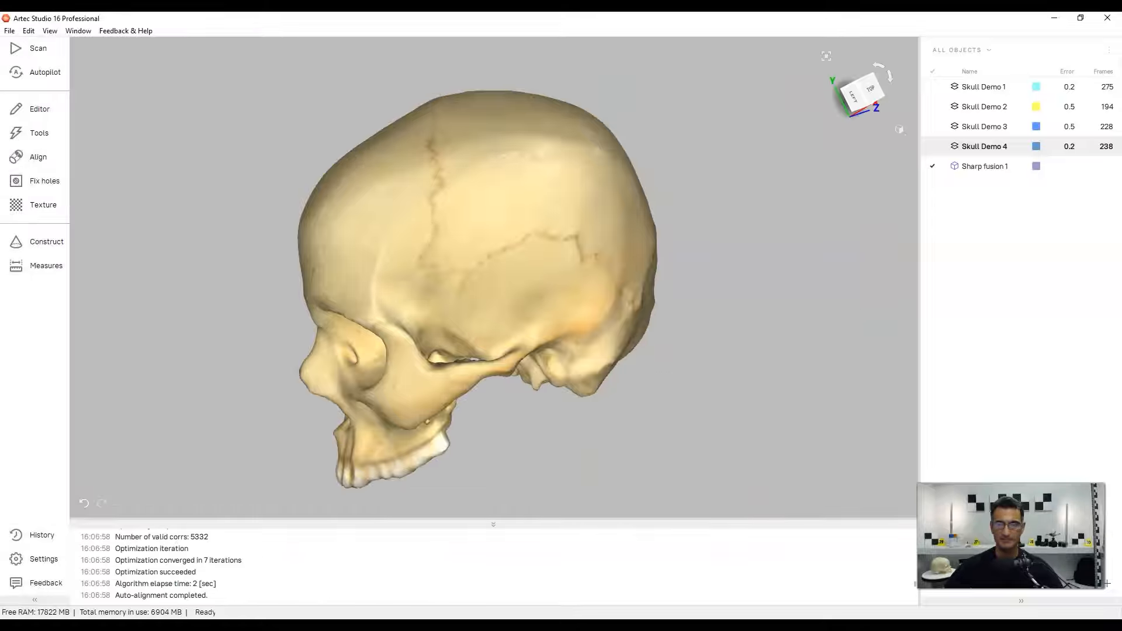
Examine the textured skull from the side and around the face and teeth
drag(468, 292, 488, 254)
middle_drag(488, 254, 508, 253)
drag(507, 252, 643, 266)
middle_drag(643, 266, 618, 250)
drag(617, 250, 533, 253)
middle_drag(533, 253, 520, 253)
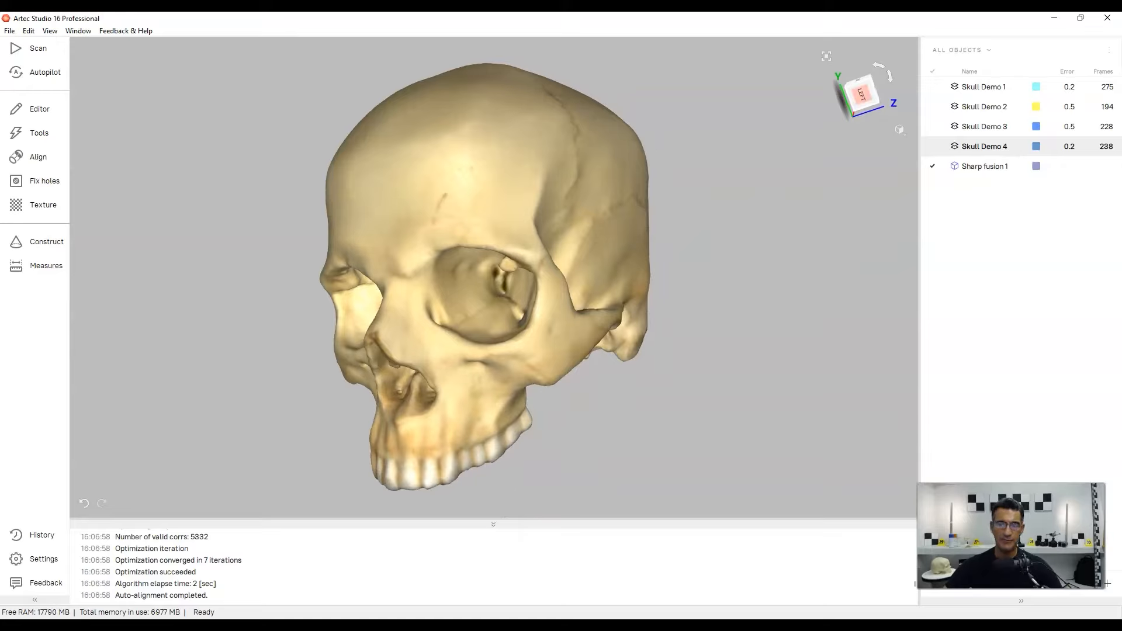
From the left view, rotate the skull with the Transformation tool to about X -18.4°, Y 2.3°, Z -0.6°
click(862, 93)
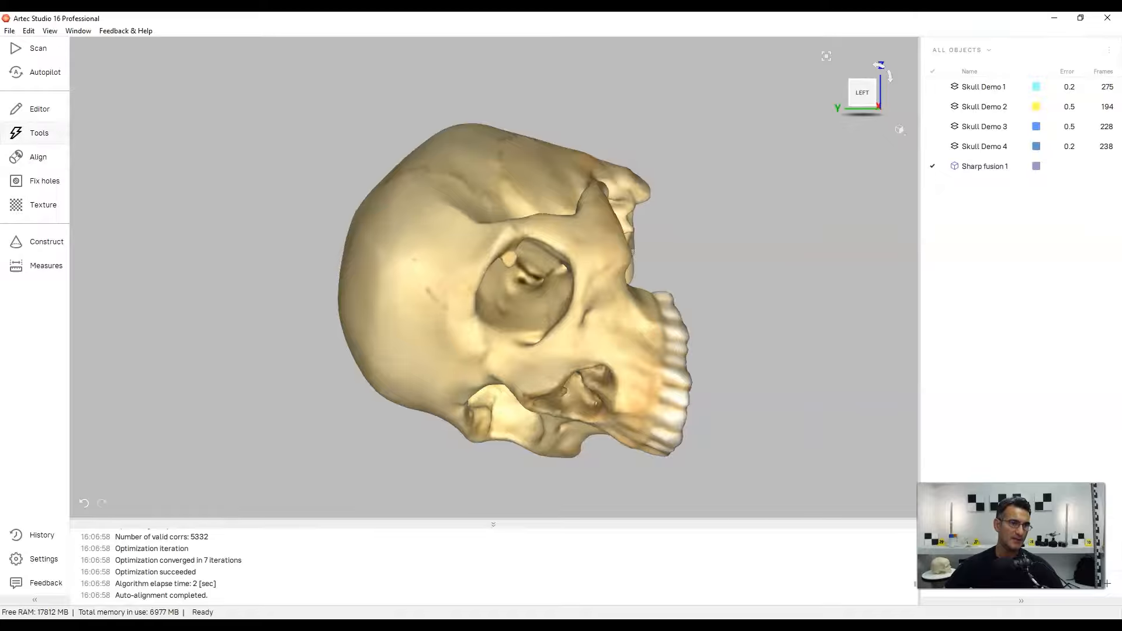
click(36, 133)
click(36, 109)
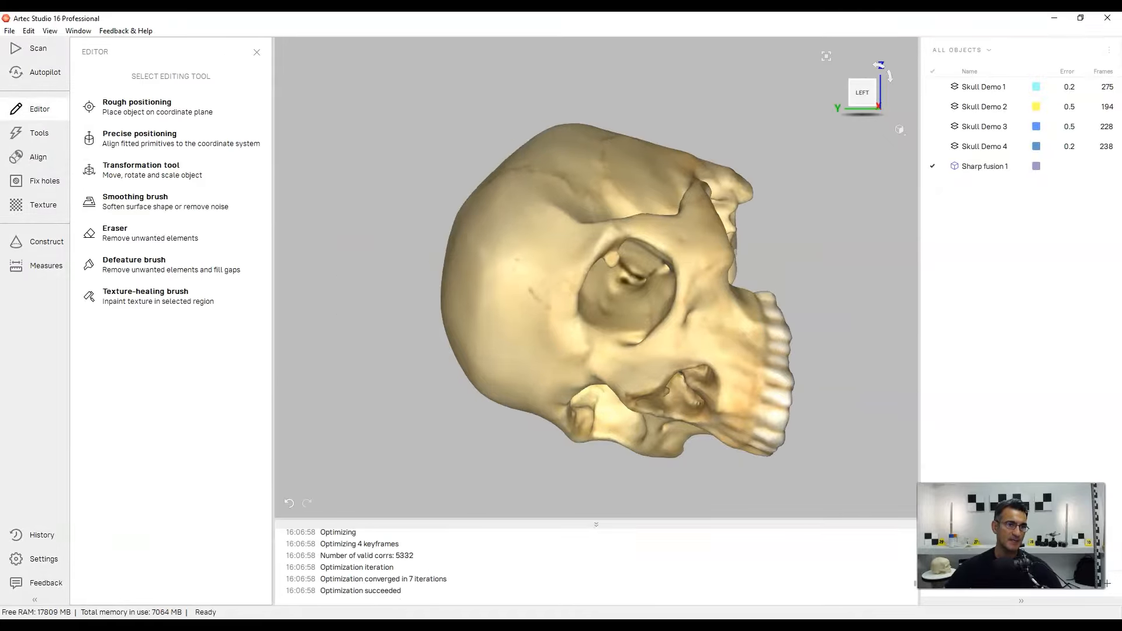
click(141, 170)
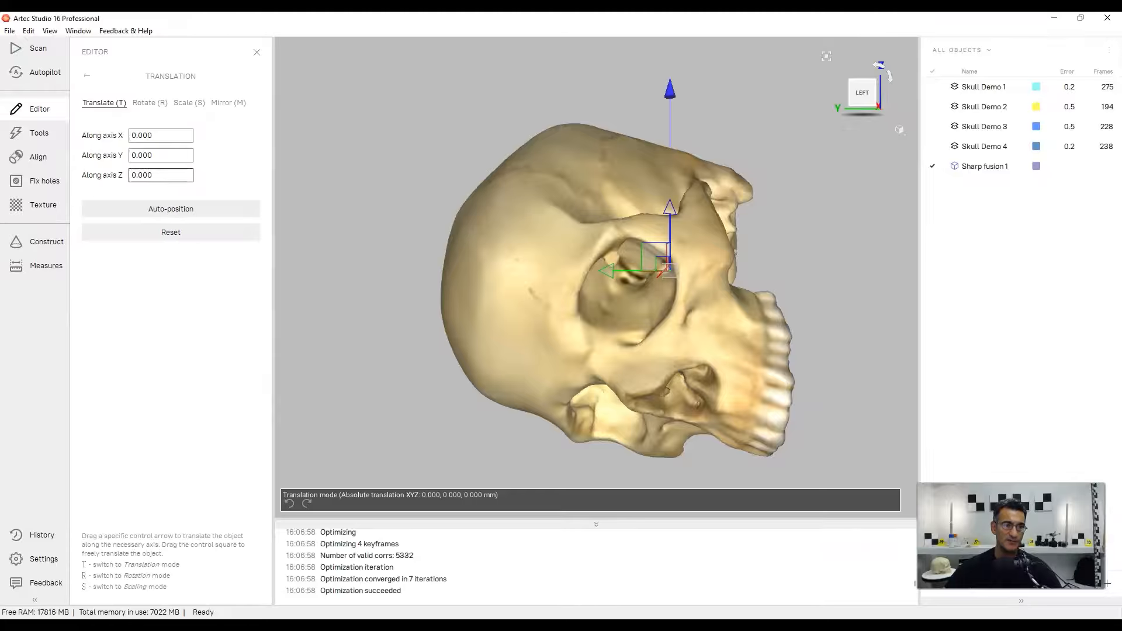
key(r)
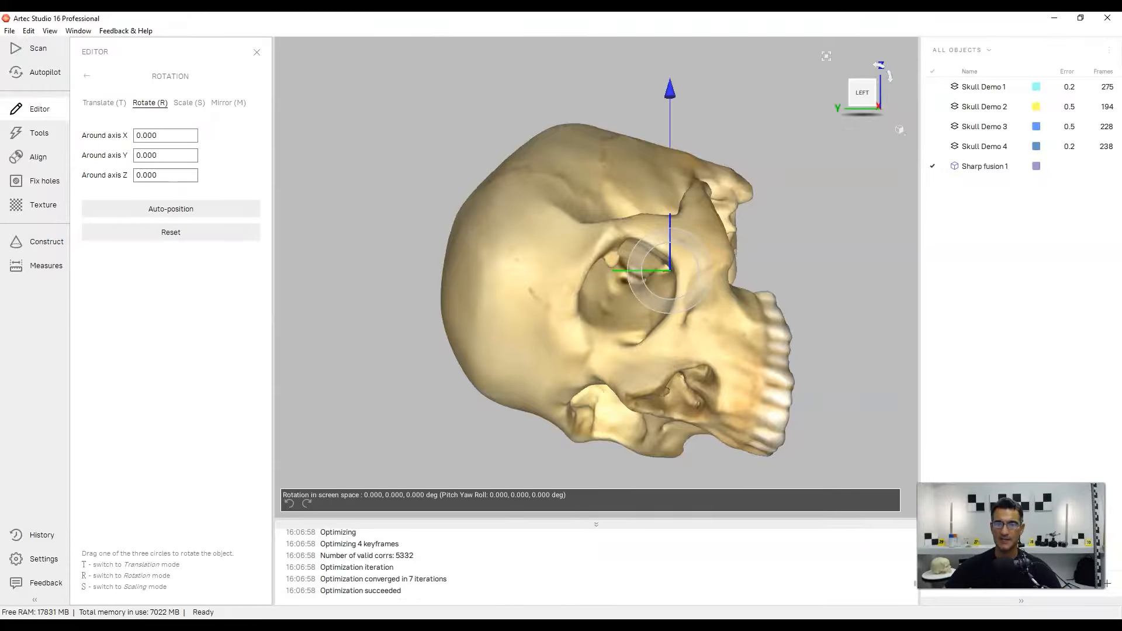
drag(706, 271, 727, 231)
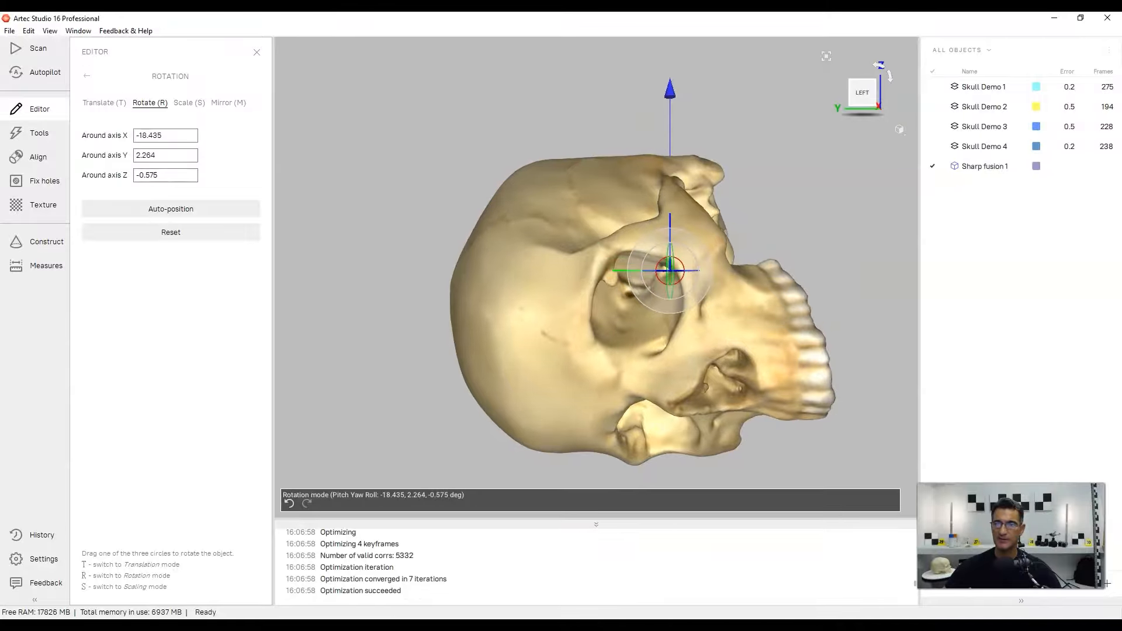
Rotate the skull in the top view to about Z -98.1° and in the left view to about X -12.2°, Y 24.5°, Z -97.9°
click(863, 81)
click(862, 82)
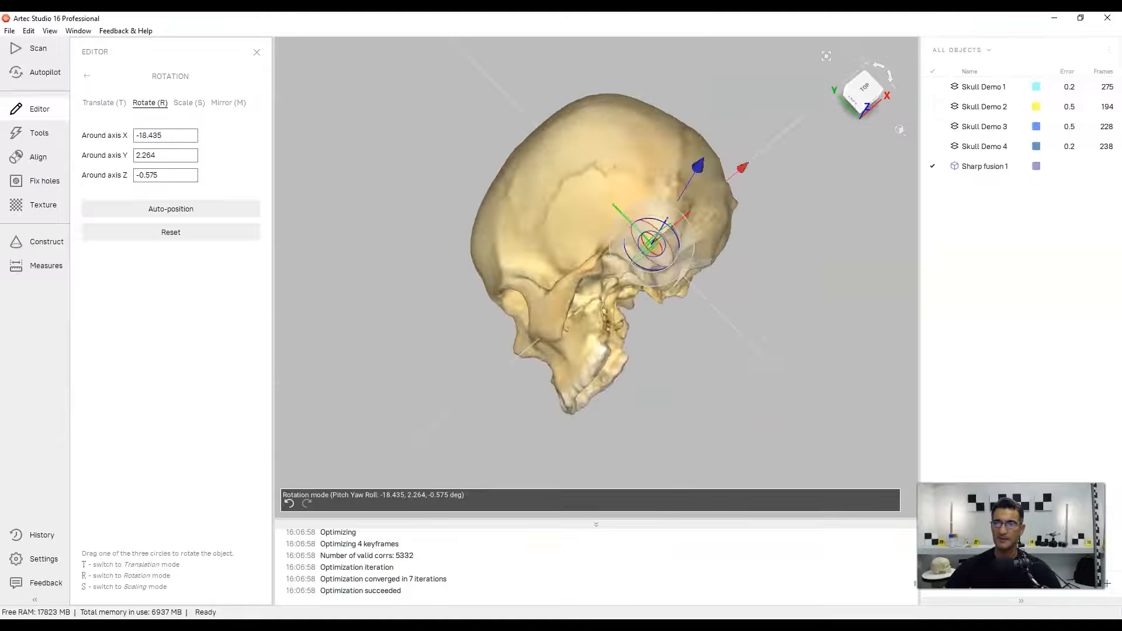
drag(647, 310, 643, 363)
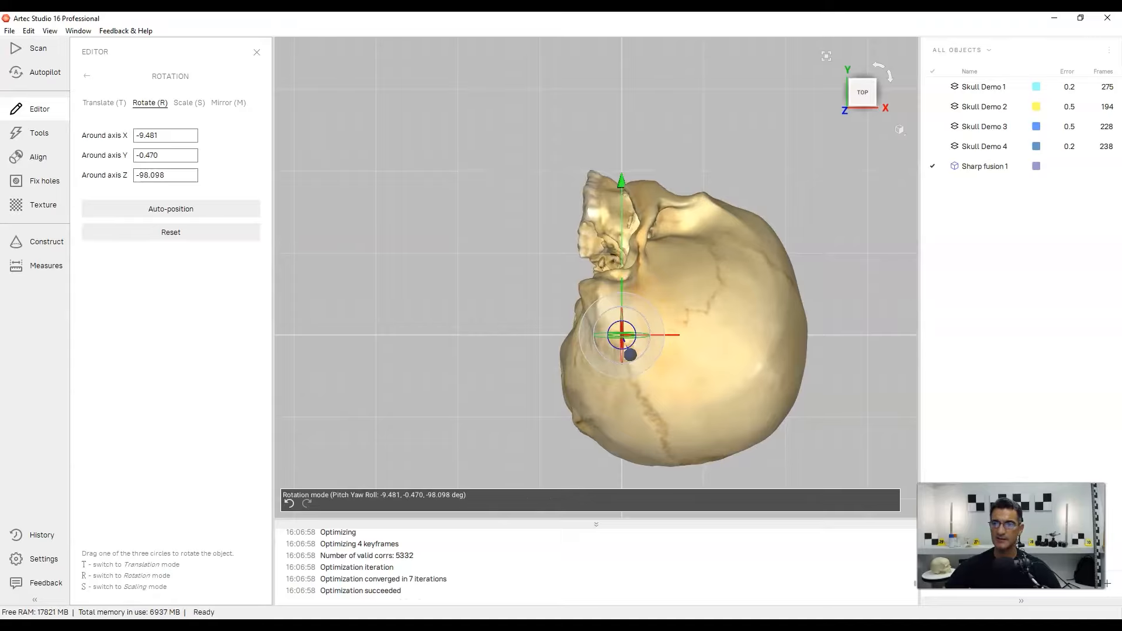
click(849, 92)
click(862, 102)
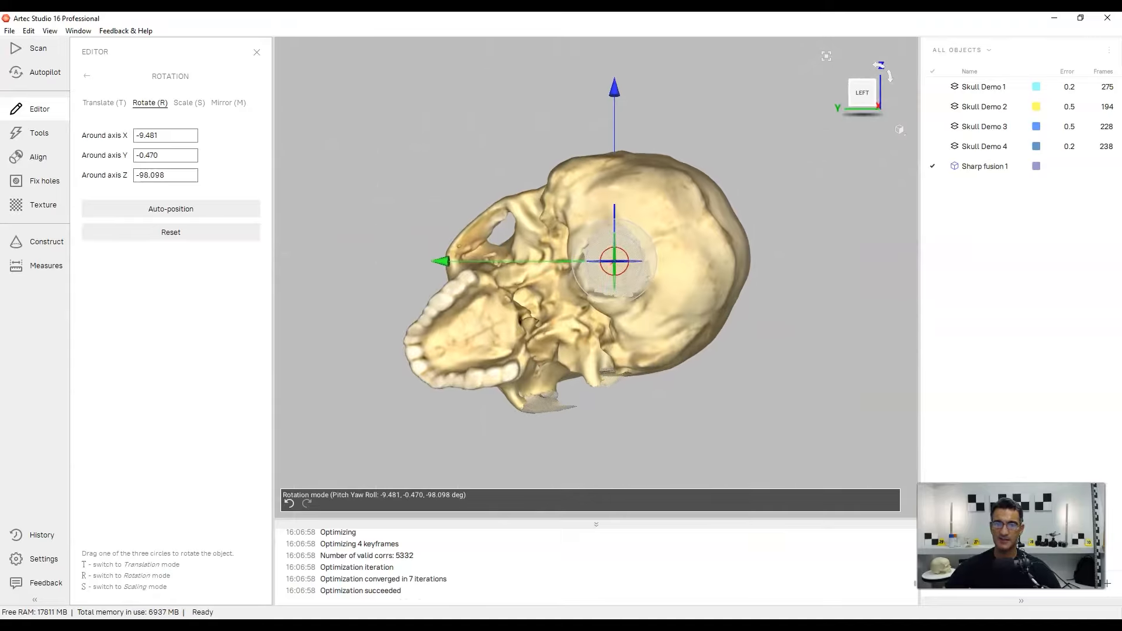
mouse_move(654, 245)
mouse_down()
mouse_move(655, 272)
mouse_move(657, 262)
mouse_up()
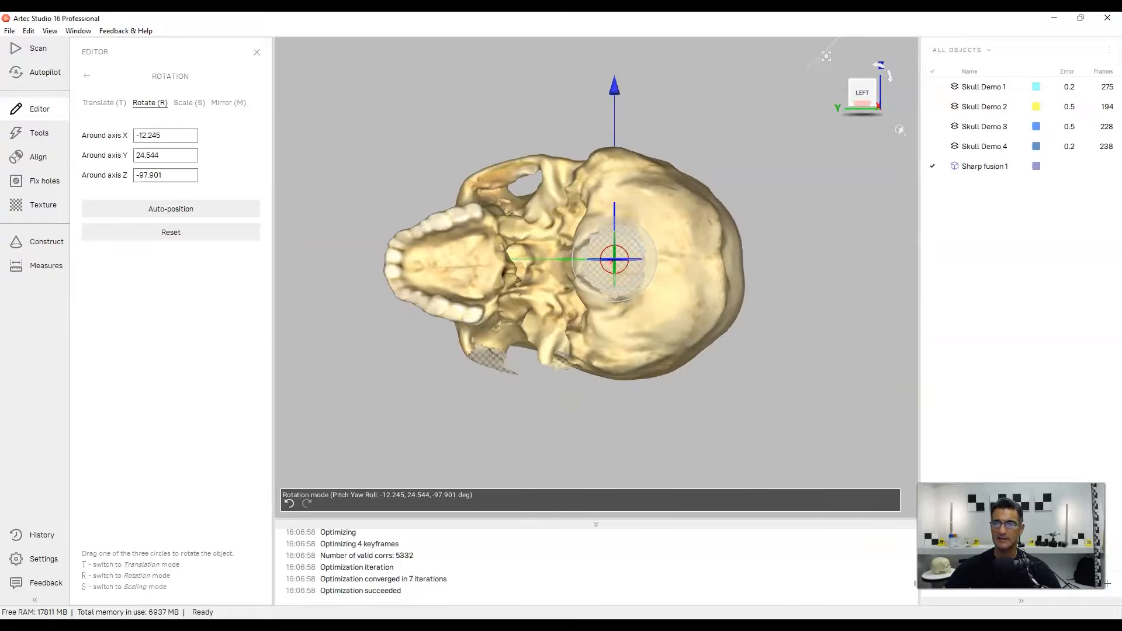
In the front view, rotate the skull upright and symmetric about the vertical axis, to about X 85.6°, Y 11.4°, Z -59.8°
click(874, 93)
click(872, 93)
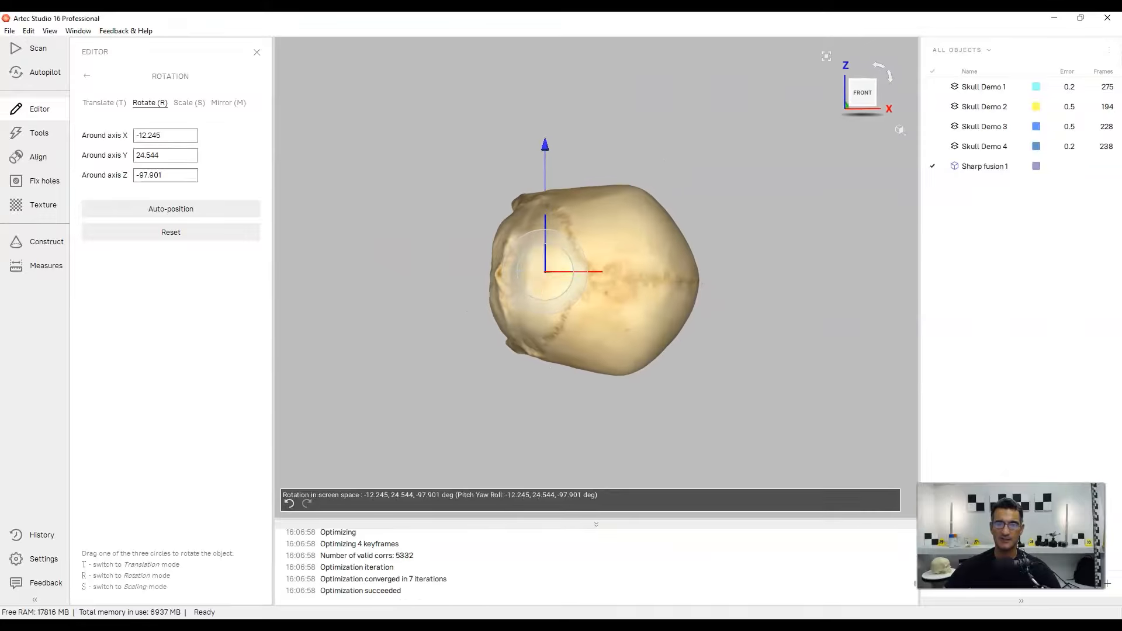
drag(579, 263, 544, 269)
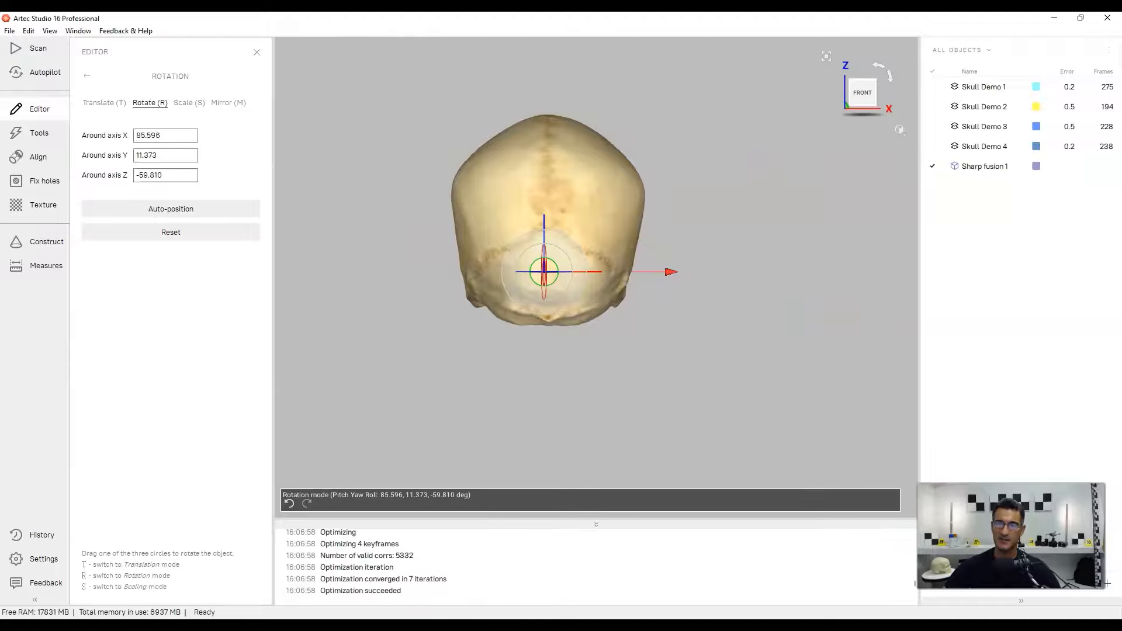
Examine the rotated skull from several angles to check its orientation against the coordinate axes
click(863, 93)
drag(720, 234, 835, 336)
scroll(597, 321, down, 5)
middle_drag(673, 403, 707, 309)
mouse_move(613, 319)
mouse_down()
mouse_move(586, 335)
mouse_move(593, 251)
mouse_move(617, 272)
mouse_move(594, 324)
mouse_move(643, 312)
mouse_move(622, 316)
mouse_up()
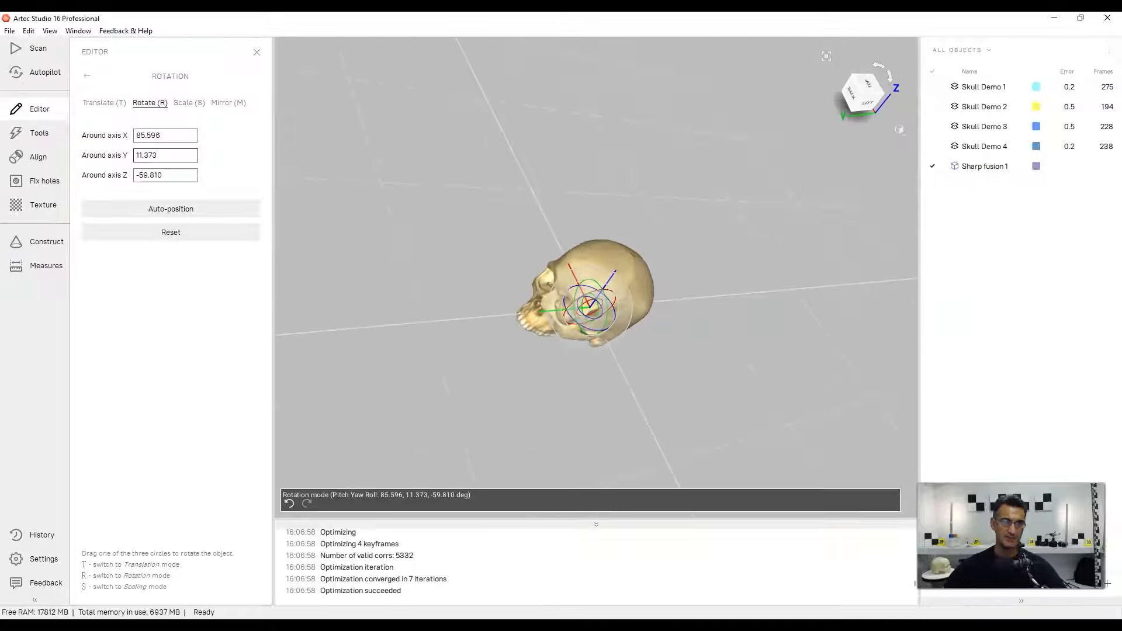
scroll(608, 263, up, 4)
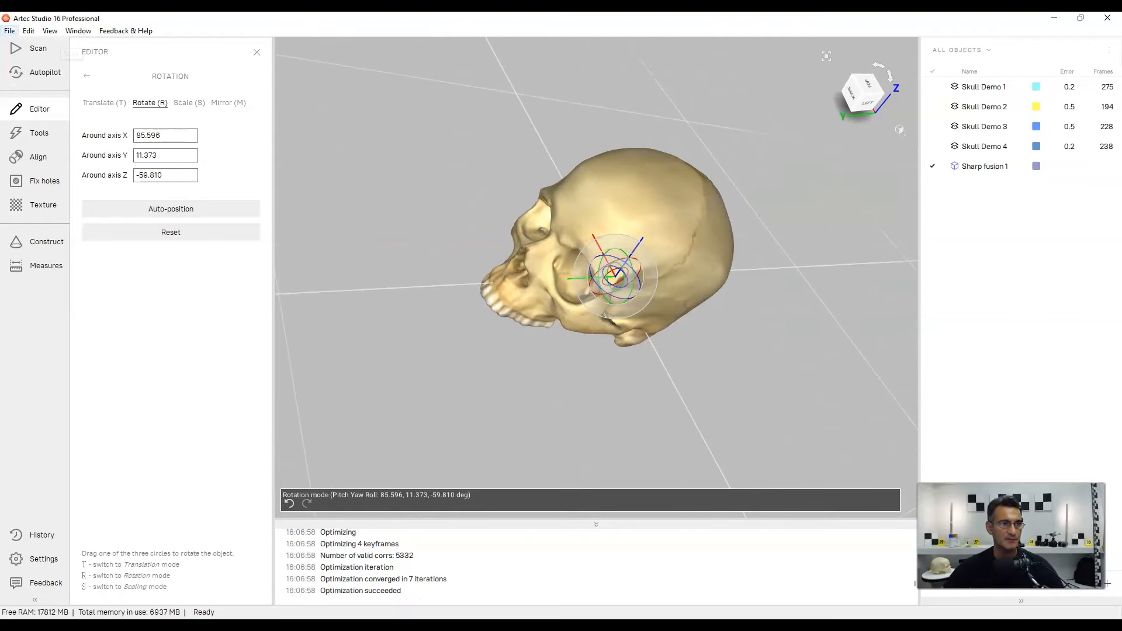
Review the model and texture format options for exporting the skull mesh, keeping ply and jpg, and close the export settings without exporting
click(9, 30)
mouse_move(59, 117)
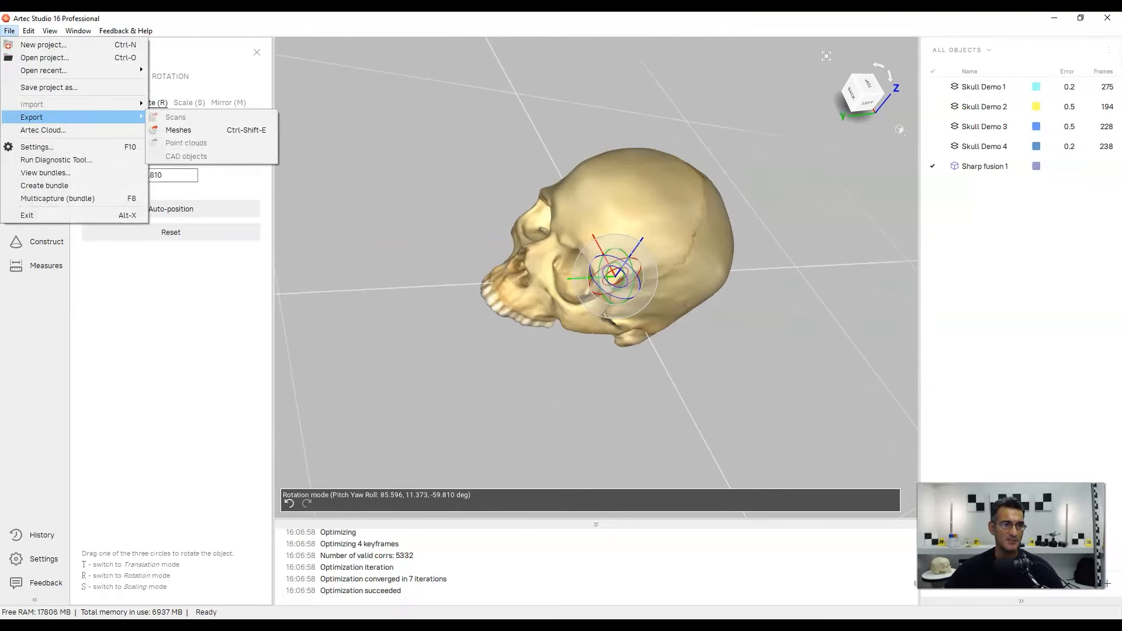
click(178, 129)
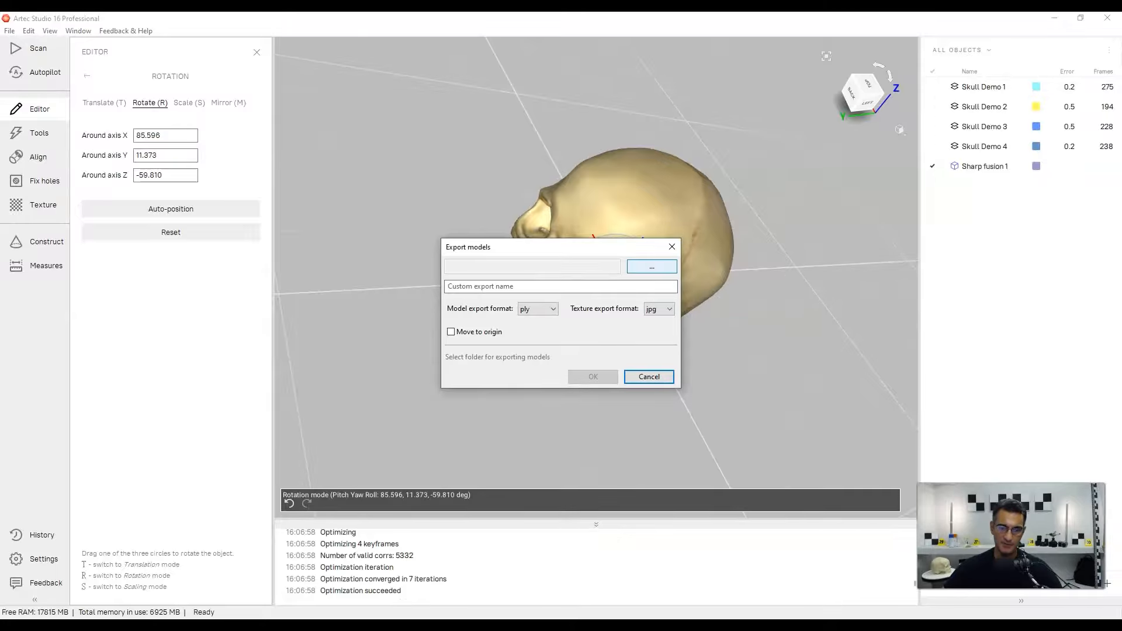
click(538, 309)
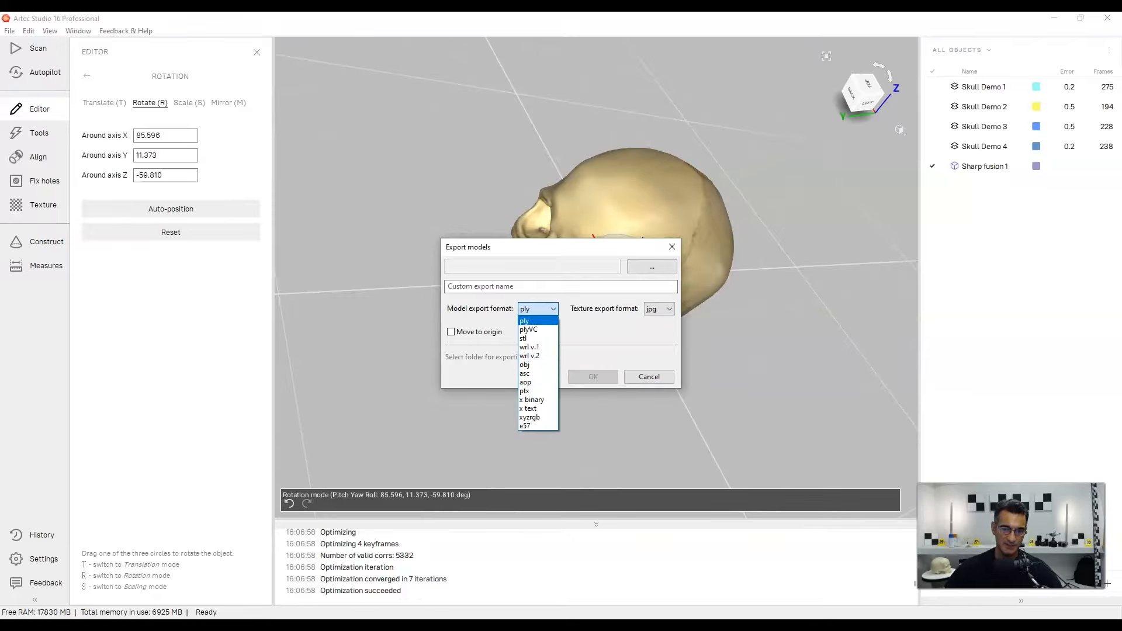
click(524, 321)
click(658, 309)
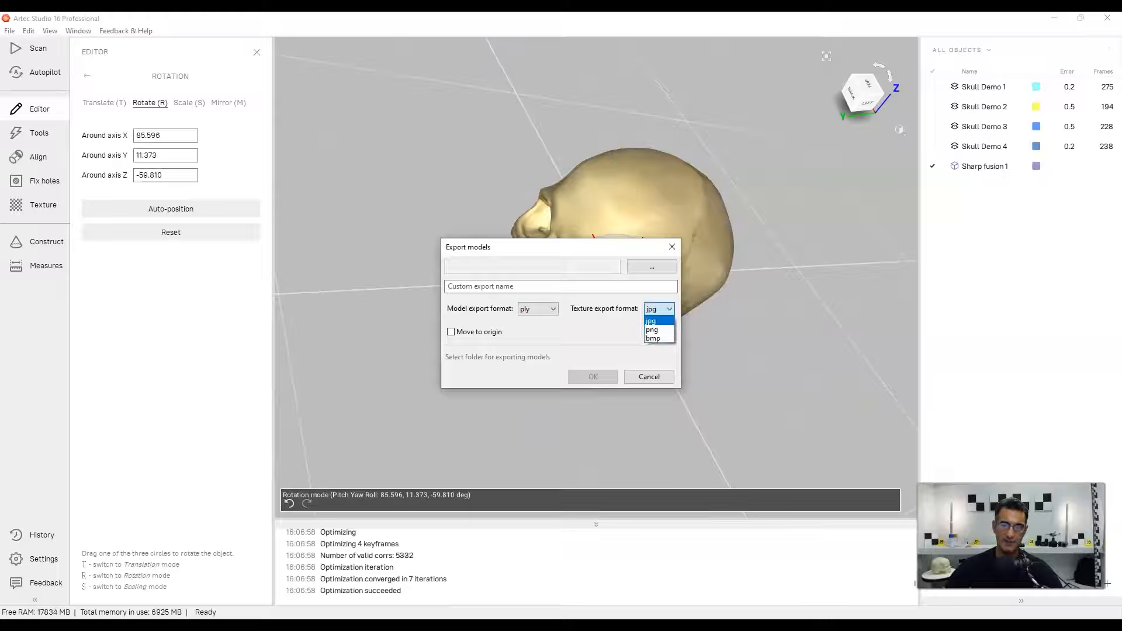
click(660, 310)
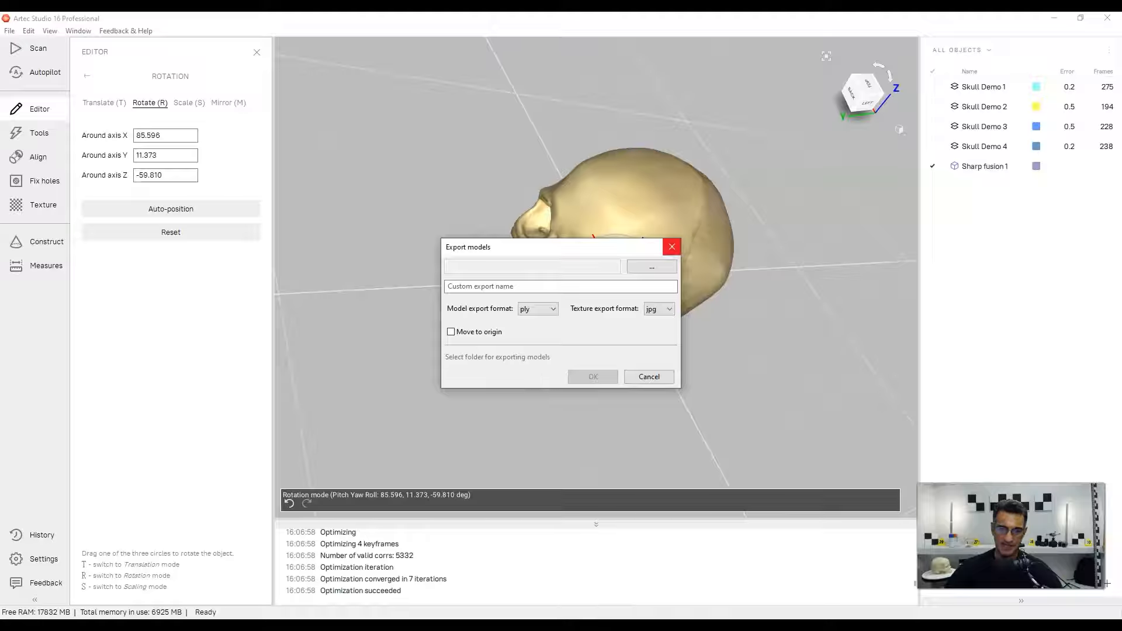
click(672, 245)
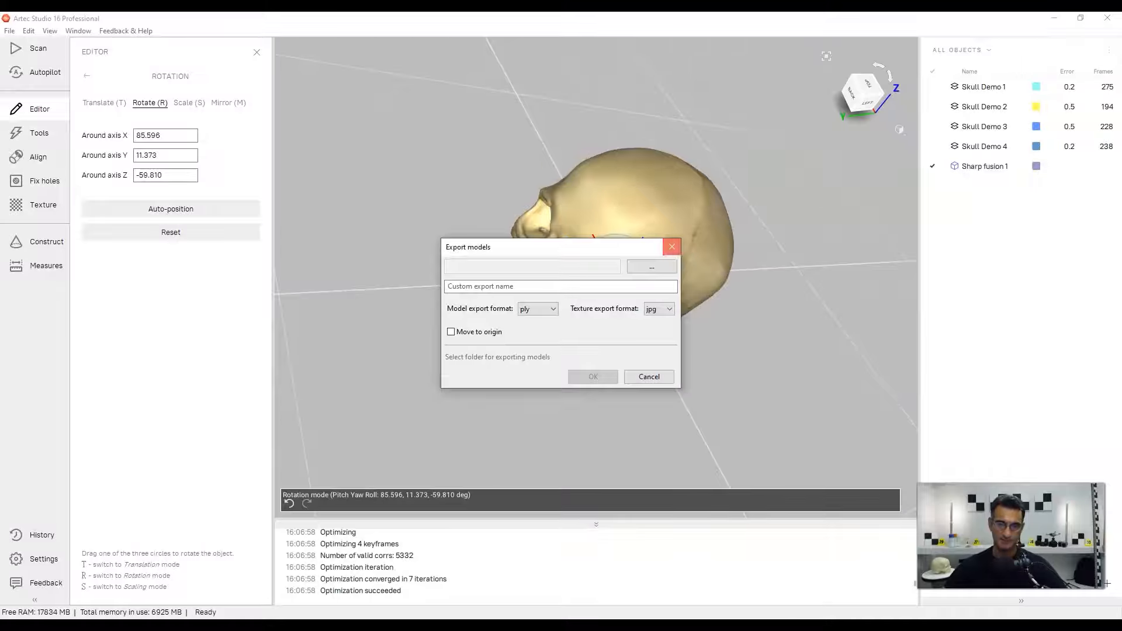
Inspect the finished textured skull up close from its right and left sides
scroll(643, 293, up, 3)
middle_drag(643, 293, 654, 311)
drag(643, 327, 549, 240)
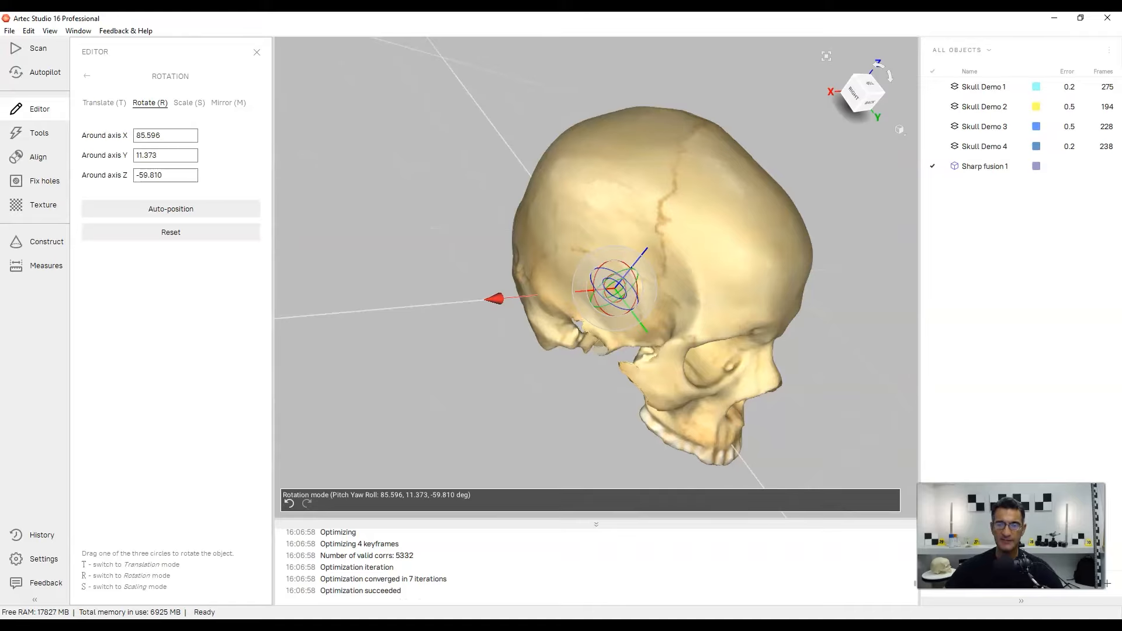
drag(549, 240, 447, 252)
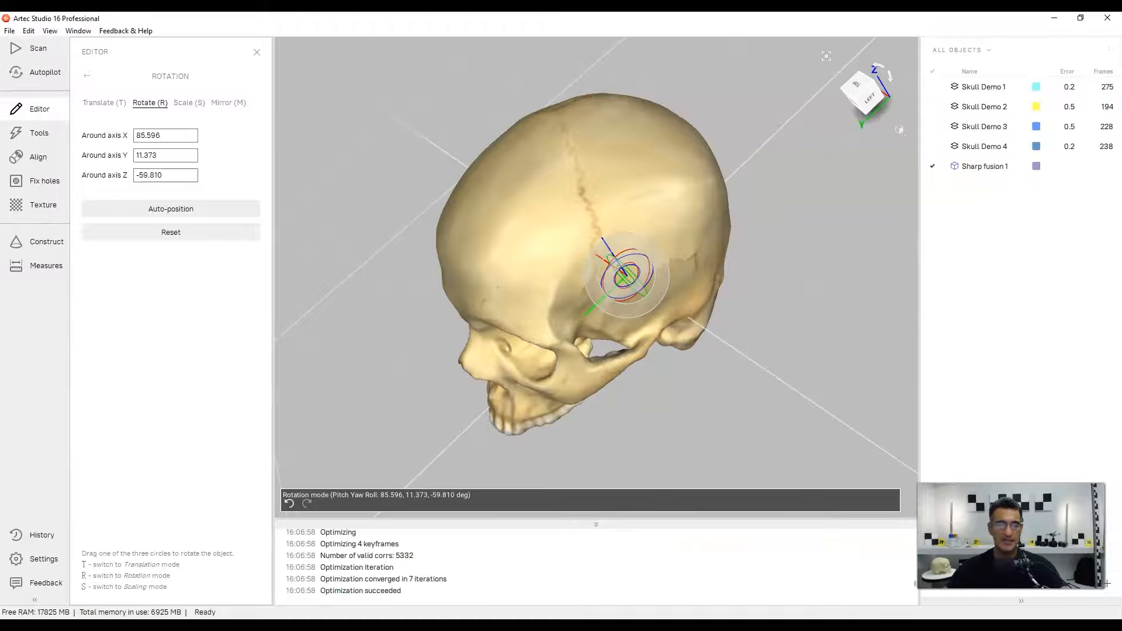